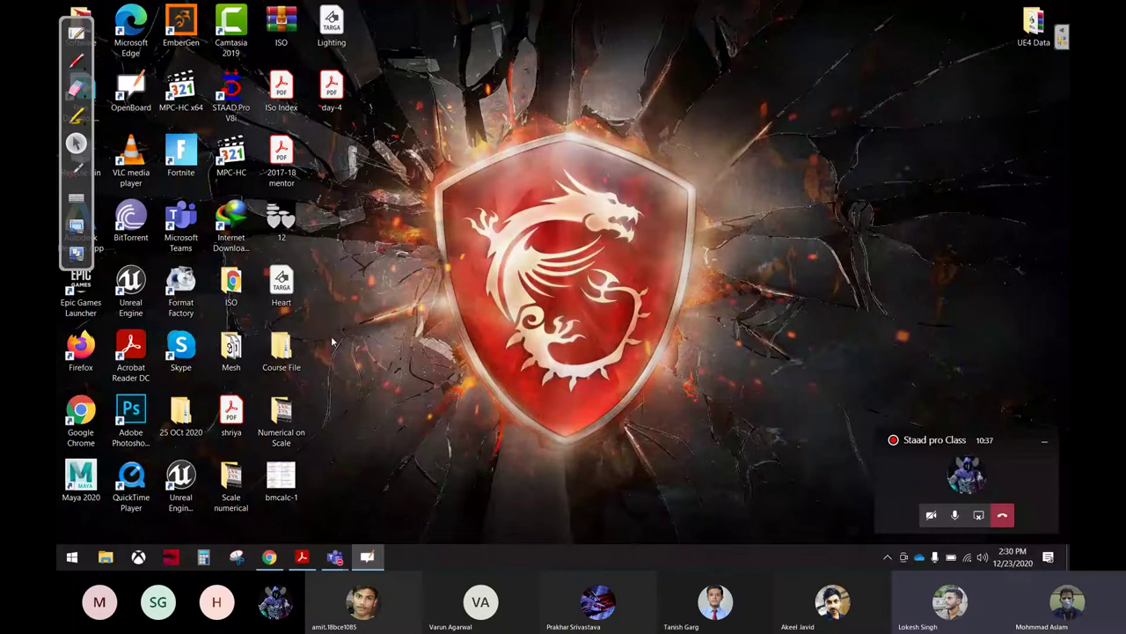
Step: Open day-4.pdf from the desktop in Acrobat Reader to show the beam answers
double_click(331, 88)
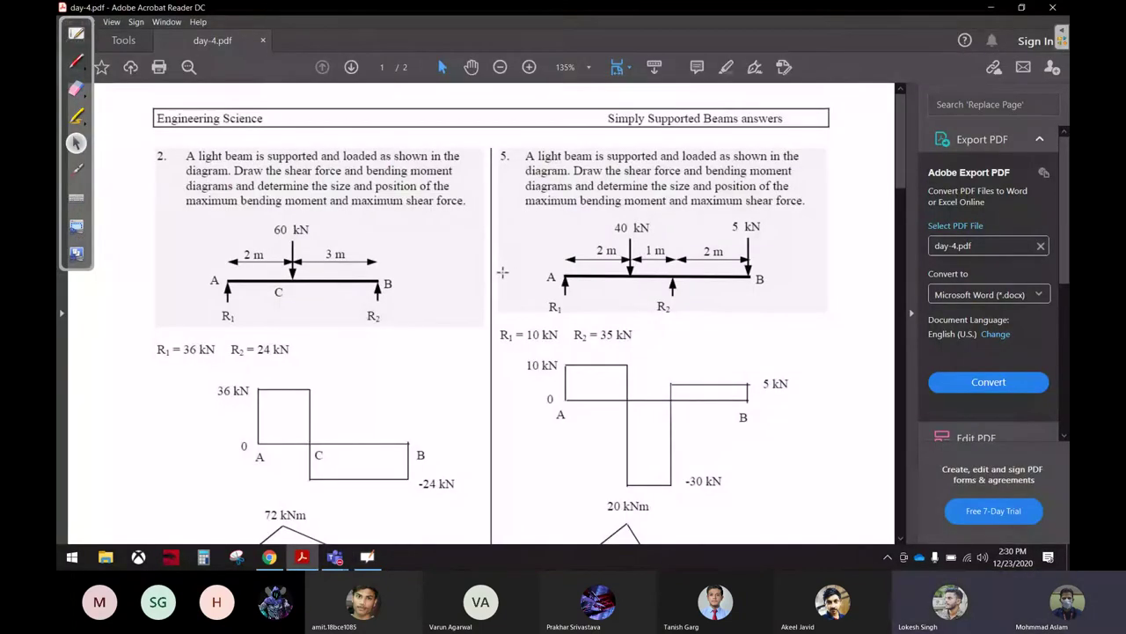
Step: Loop question 2 in red ink and tick its 60 kN point load
click(76, 61)
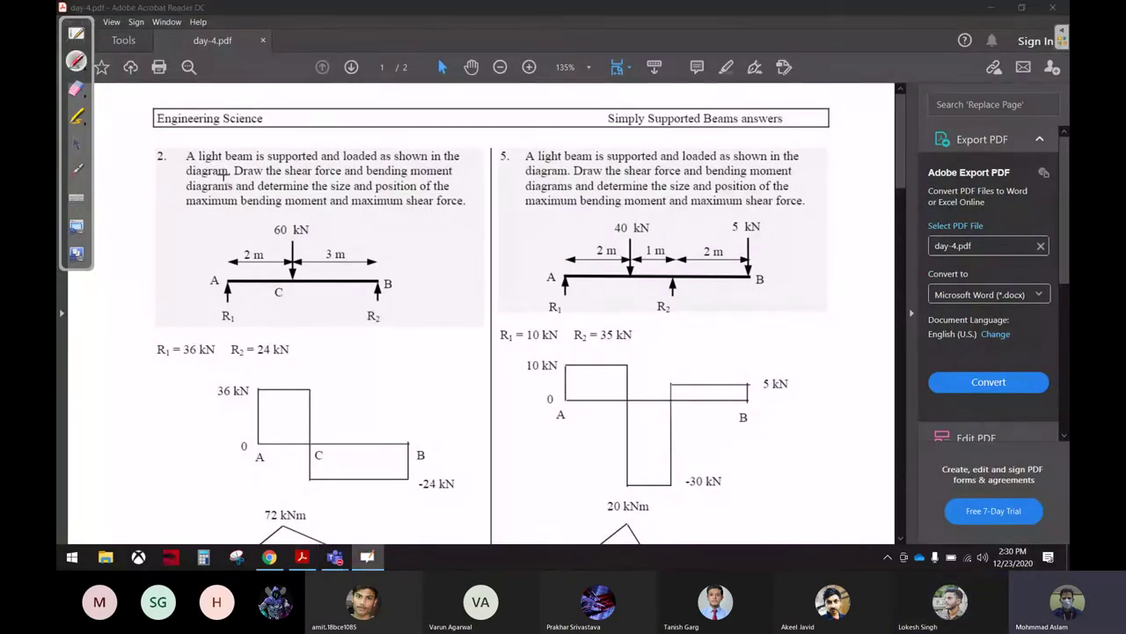
mouse_move(181, 136)
mouse_down()
mouse_move(187, 181)
mouse_move(343, 225)
mouse_move(480, 151)
mouse_move(163, 141)
mouse_up()
mouse_move(187, 198)
mouse_down()
mouse_move(201, 220)
mouse_move(340, 202)
mouse_move(168, 200)
mouse_up()
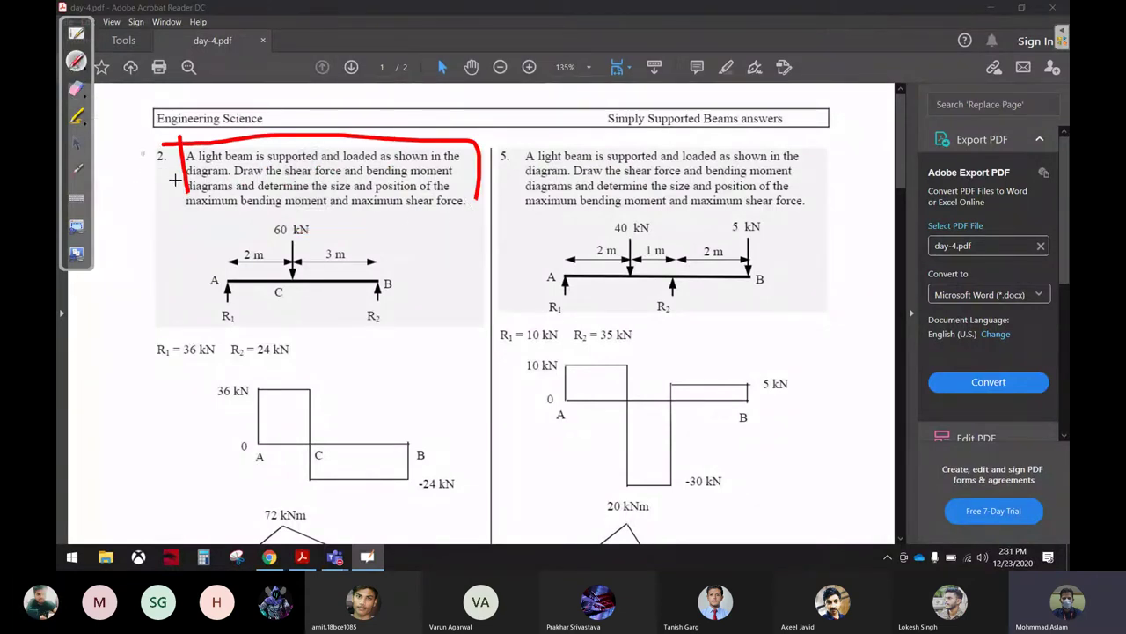
mouse_move(315, 228)
mouse_down()
mouse_move(328, 235)
mouse_move(361, 213)
mouse_up()
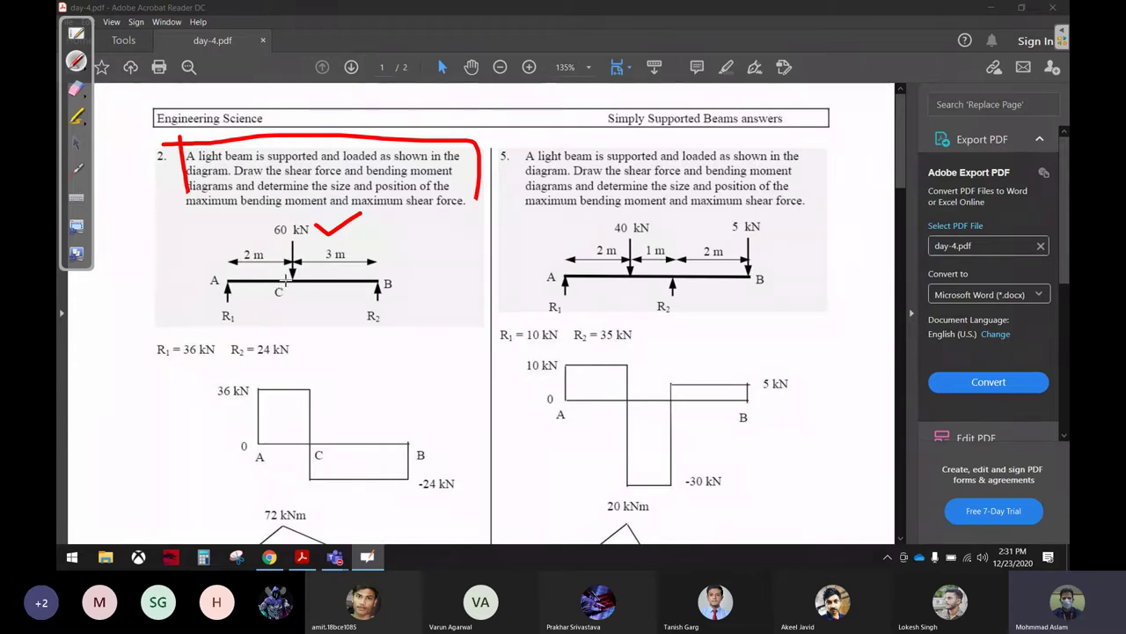
Step: Underline the 2 m and 3 m spans and R1 = 36 kN, R2 = 24 kN; circle the shear diagram
drag(231, 273, 257, 268)
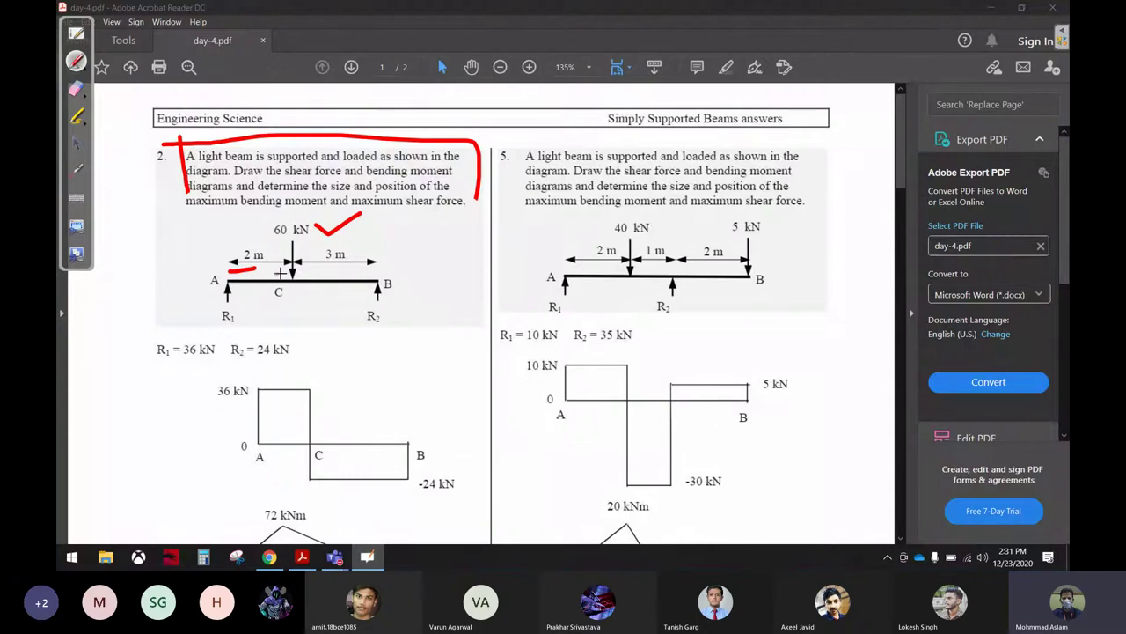
drag(326, 271, 366, 269)
drag(155, 360, 198, 357)
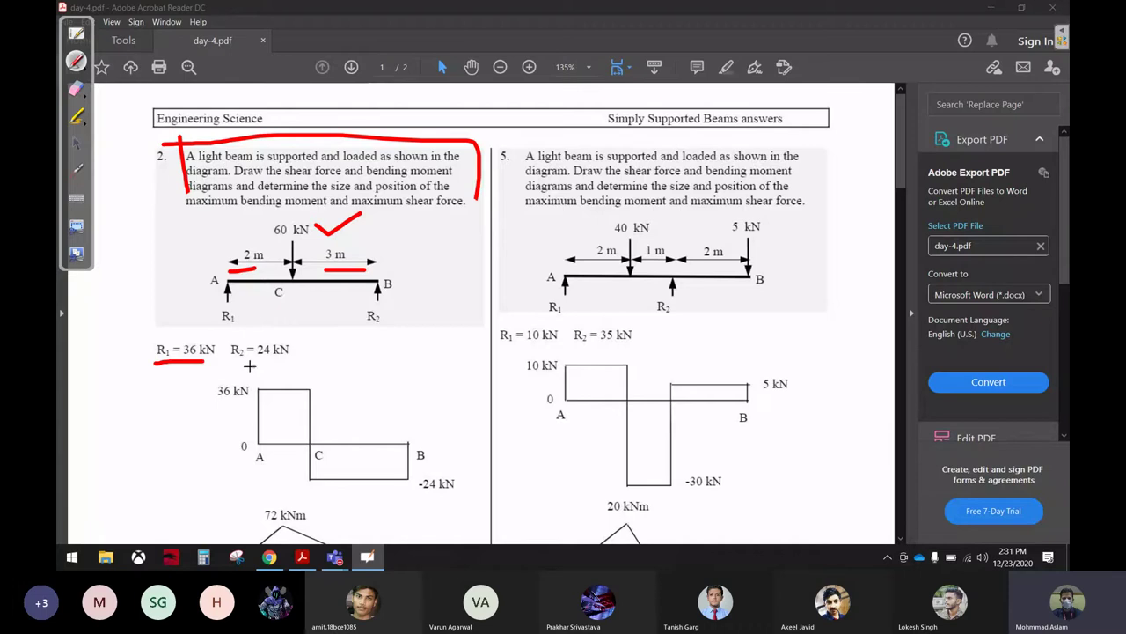
drag(232, 363, 314, 361)
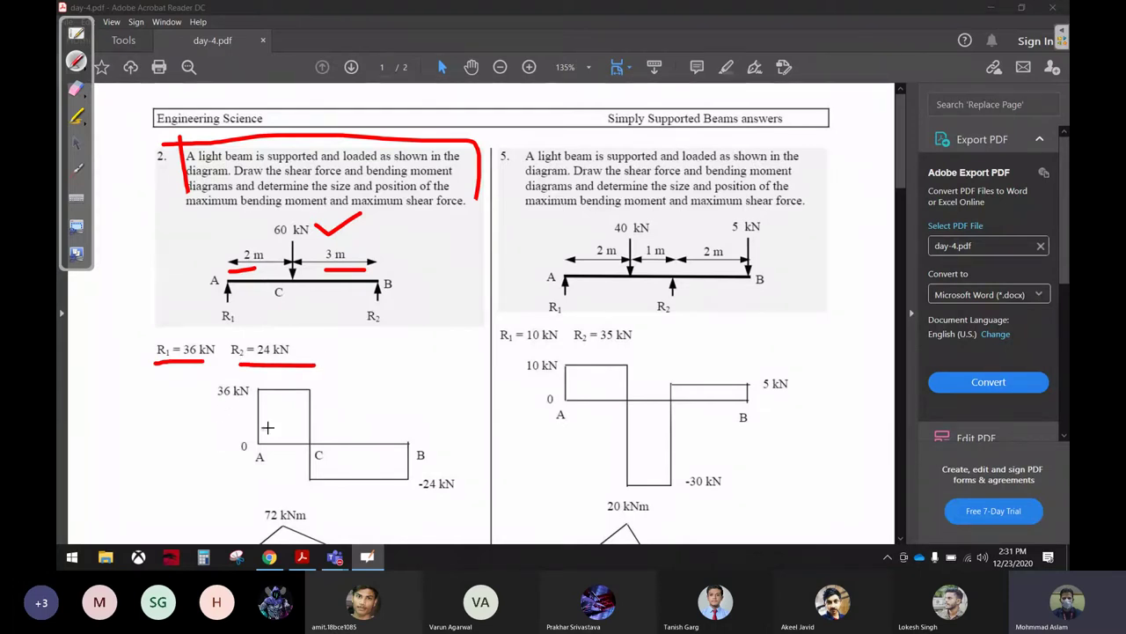
mouse_move(315, 374)
mouse_down()
mouse_move(308, 497)
mouse_move(310, 381)
mouse_up()
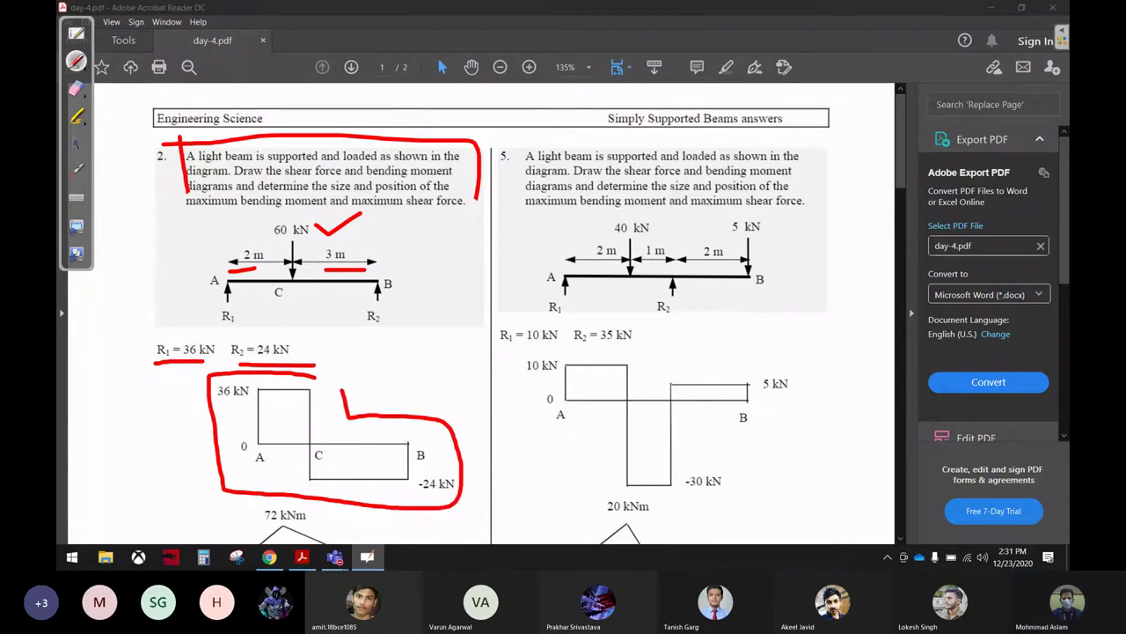
click(76, 143)
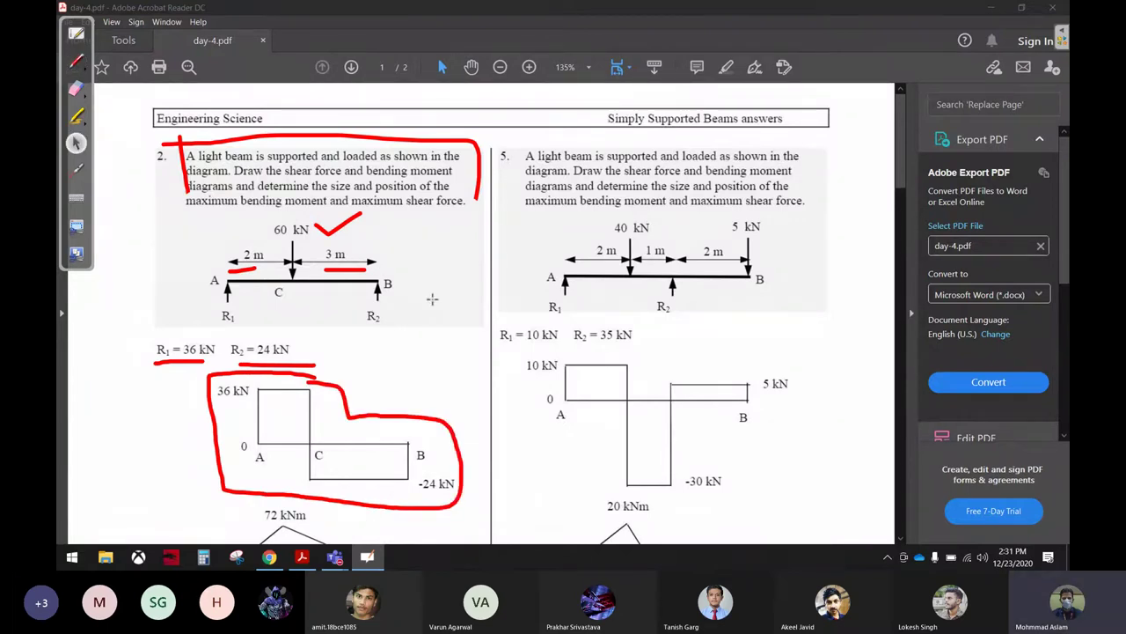
scroll(432, 305, down, 2)
scroll(431, 300, down, 1)
Step: Erase the earlier red markings on question 2
scroll(431, 300, down, 1)
click(76, 88)
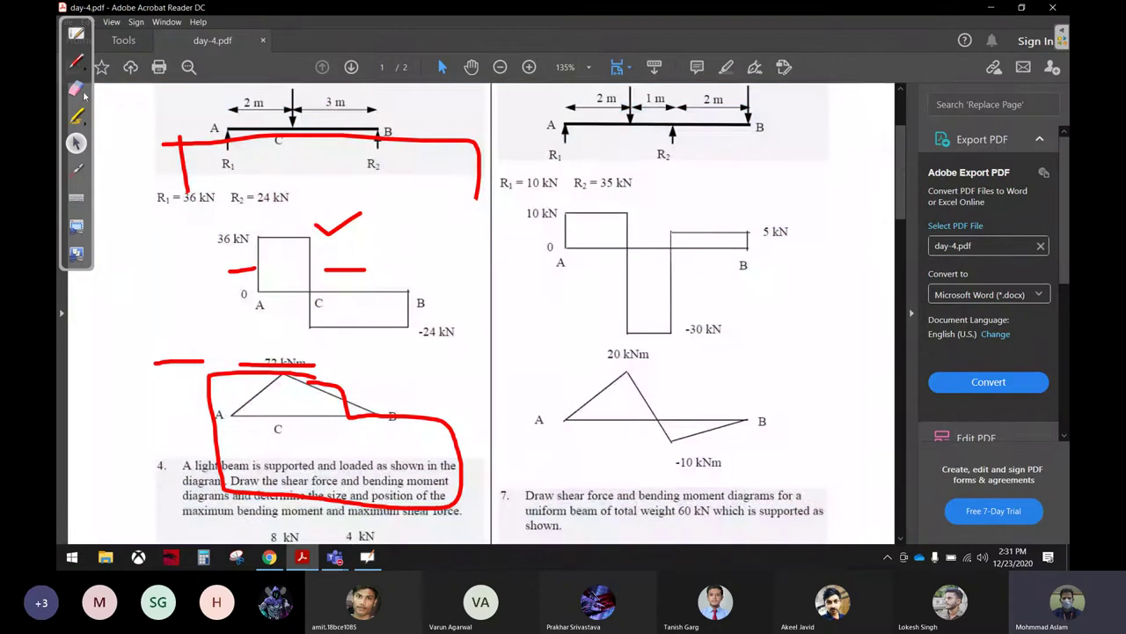
mouse_move(94, 94)
mouse_down()
mouse_move(220, 141)
mouse_move(162, 272)
mouse_move(262, 337)
mouse_move(419, 362)
mouse_move(273, 506)
mouse_move(273, 281)
mouse_up()
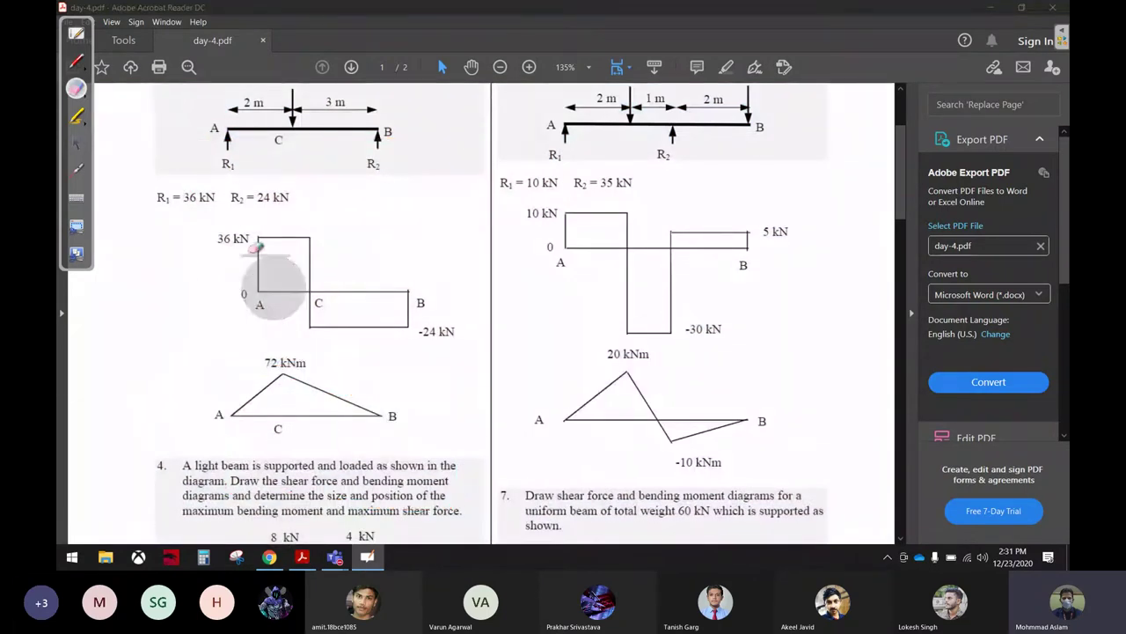
Step: Mark the 72 kNm bending moment triangle in red and sketch a V with -72 beside it
click(76, 61)
mouse_move(174, 356)
mouse_down()
mouse_move(264, 445)
mouse_move(413, 387)
mouse_move(187, 349)
mouse_up()
mouse_move(253, 376)
mouse_down()
mouse_move(321, 381)
mouse_move(328, 351)
mouse_move(264, 380)
mouse_up()
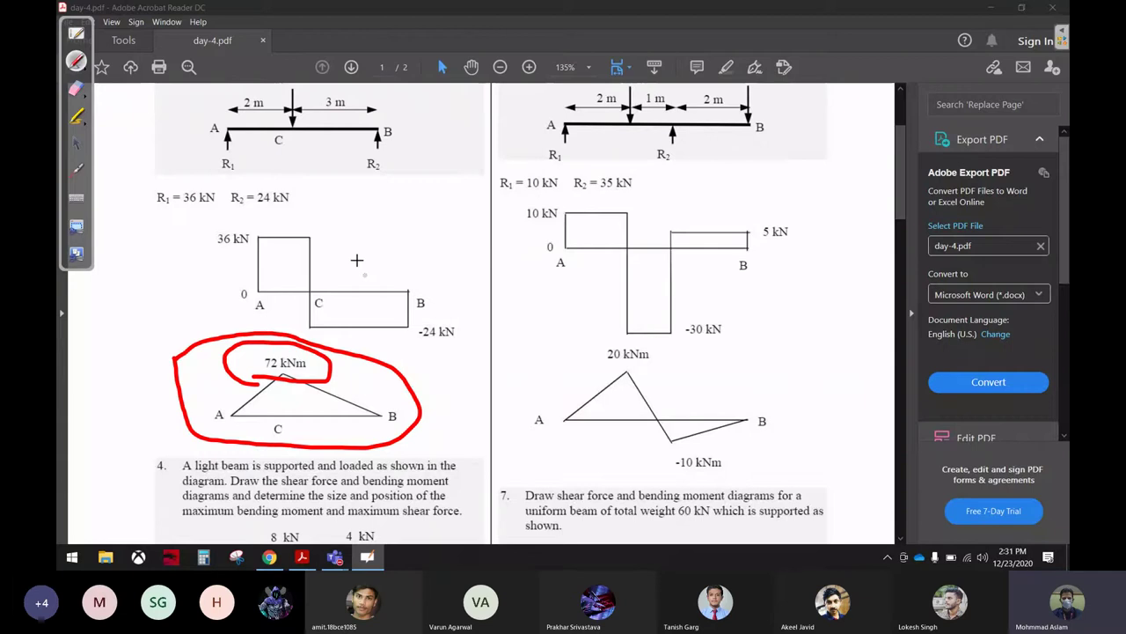
drag(328, 203, 480, 203)
mouse_move(326, 204)
mouse_down()
mouse_move(387, 234)
mouse_move(480, 203)
mouse_up()
mouse_move(350, 271)
mouse_down()
mouse_move(392, 274)
mouse_move(454, 256)
mouse_up()
Step: Erase the V sketch, -72 and circles, leaving the page clean
click(75, 88)
mouse_move(308, 271)
mouse_down()
mouse_move(234, 255)
mouse_move(332, 424)
mouse_move(326, 327)
mouse_up()
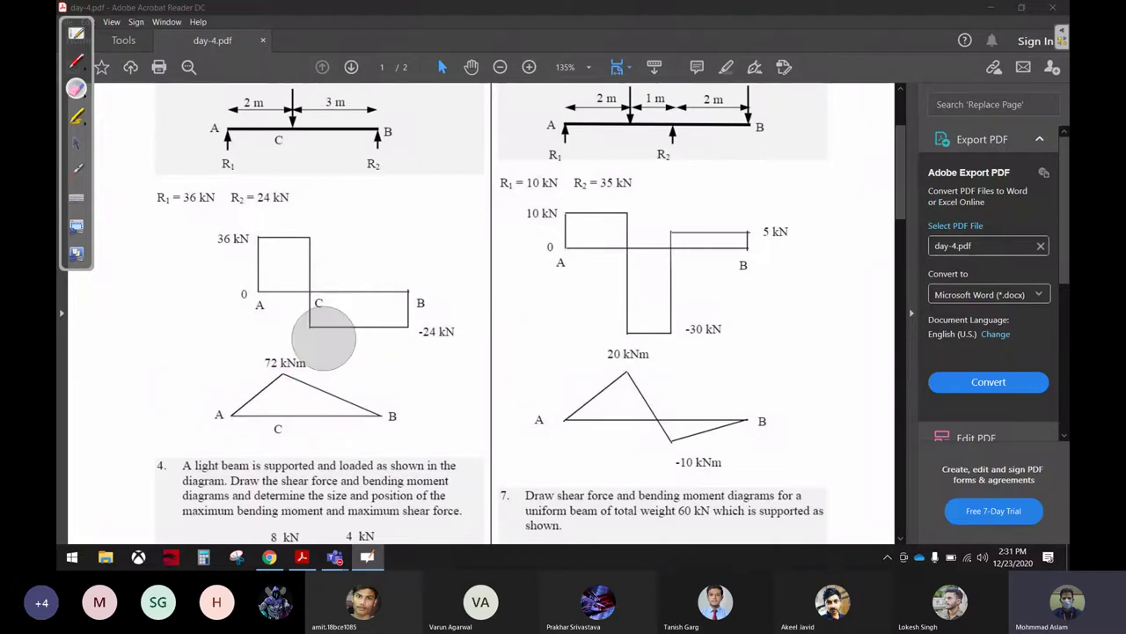
click(77, 143)
scroll(388, 290, up, 3)
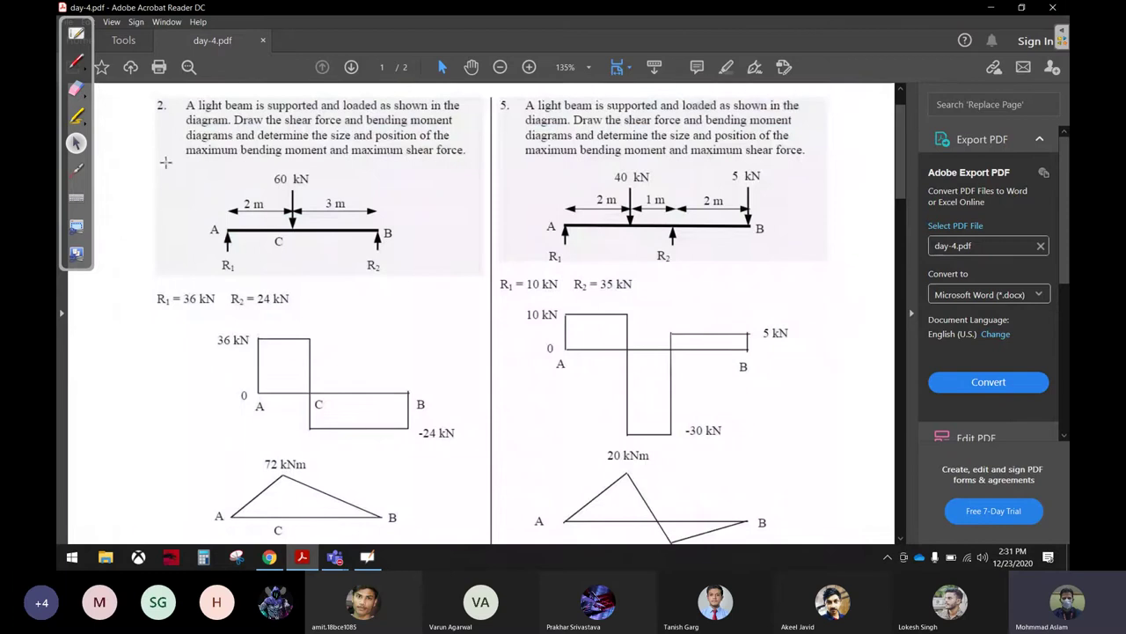
Step: Circle R1 and R2 in red, tick both diagrams, and label the 3 m span 'ext'
click(77, 63)
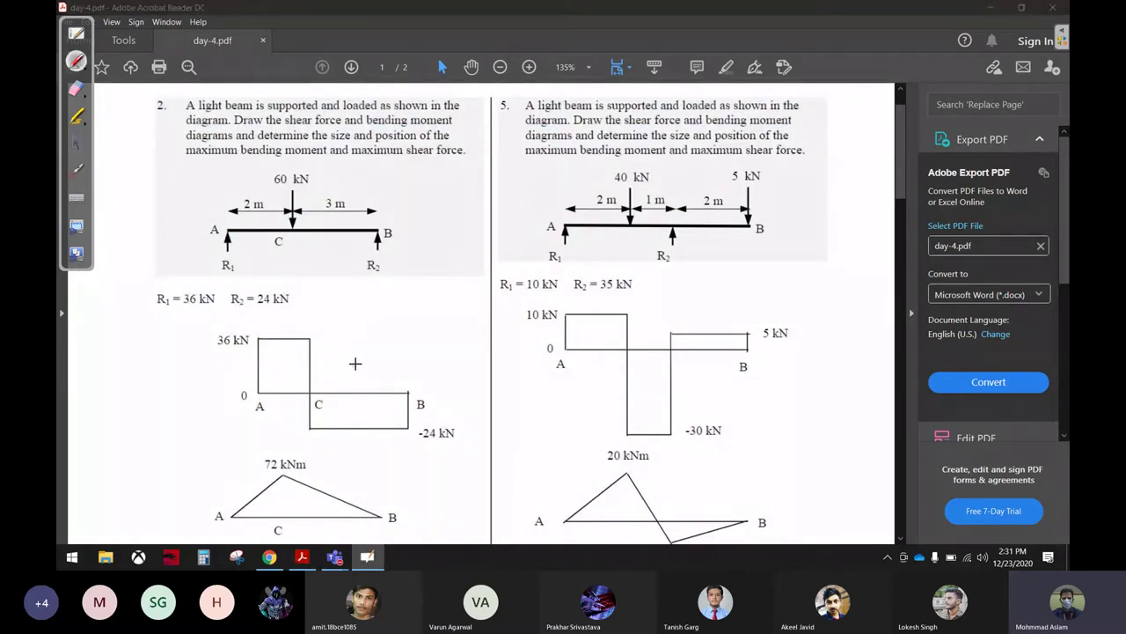
mouse_move(315, 281)
mouse_down()
mouse_move(169, 280)
mouse_move(348, 304)
mouse_move(290, 284)
mouse_up()
drag(372, 358, 445, 346)
drag(379, 476, 454, 456)
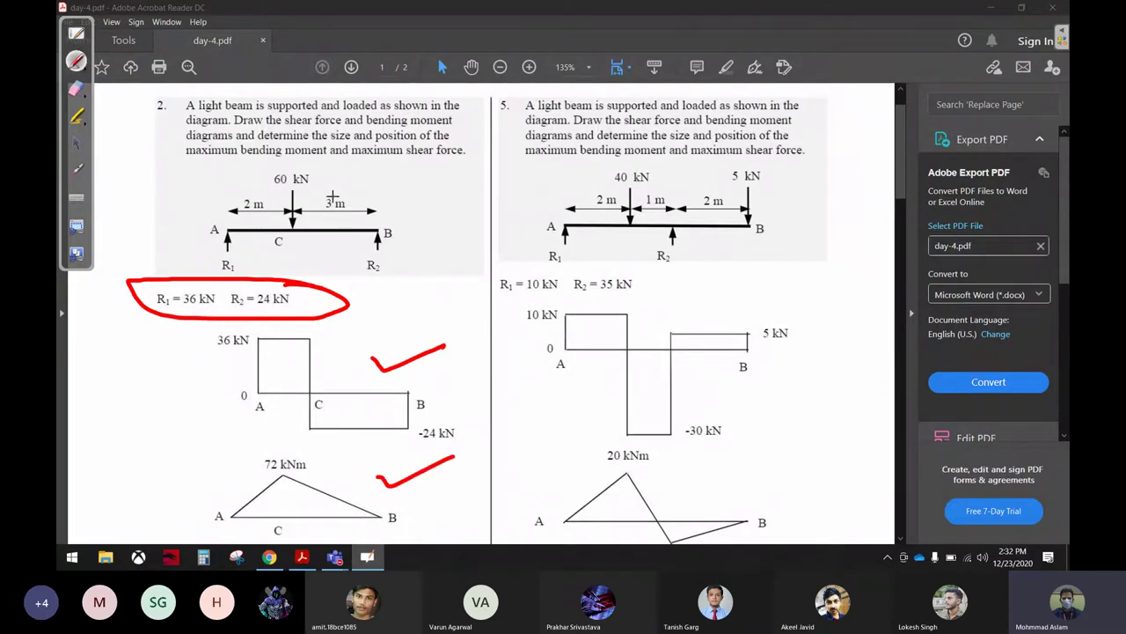
drag(317, 191, 464, 196)
drag(479, 181, 516, 173)
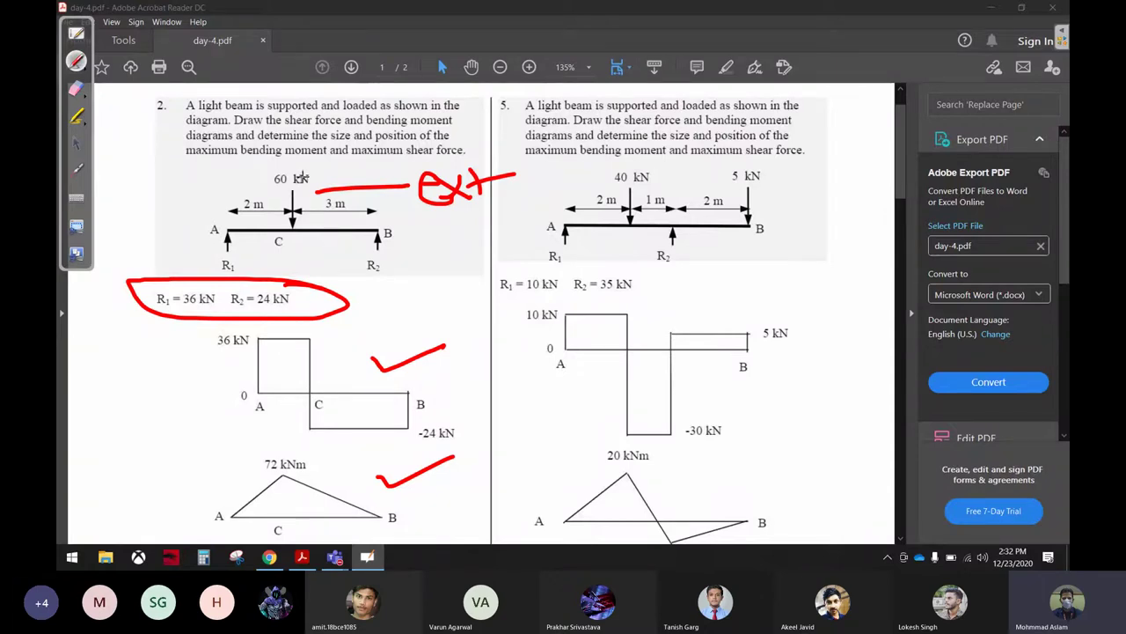
Step: Circle the 60 kN load and tick the reactions, then erase all the red marks
mouse_move(304, 161)
mouse_down()
mouse_move(271, 195)
mouse_move(310, 169)
mouse_up()
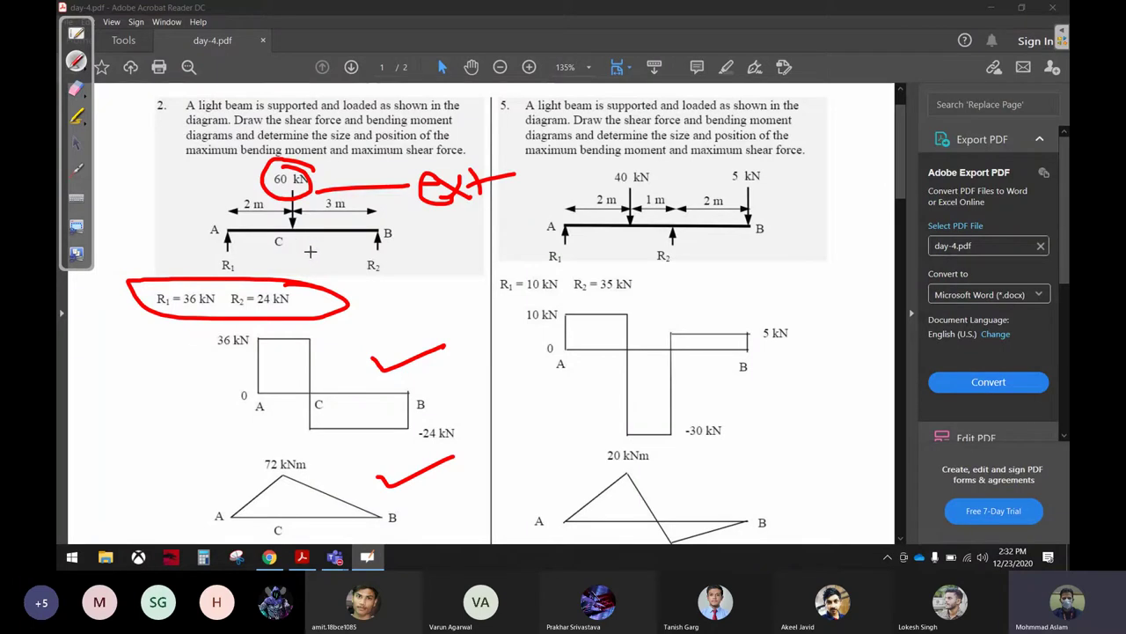
drag(349, 293, 412, 269)
click(84, 89)
mouse_move(202, 181)
mouse_down()
mouse_move(247, 264)
mouse_move(490, 282)
mouse_move(419, 472)
mouse_up()
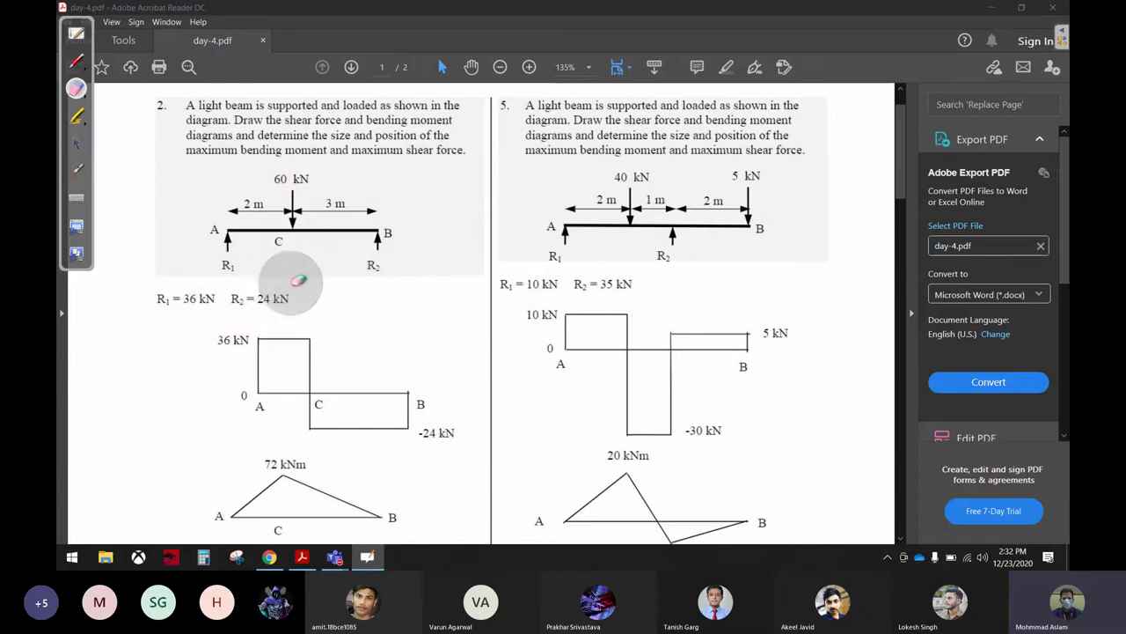
click(76, 145)
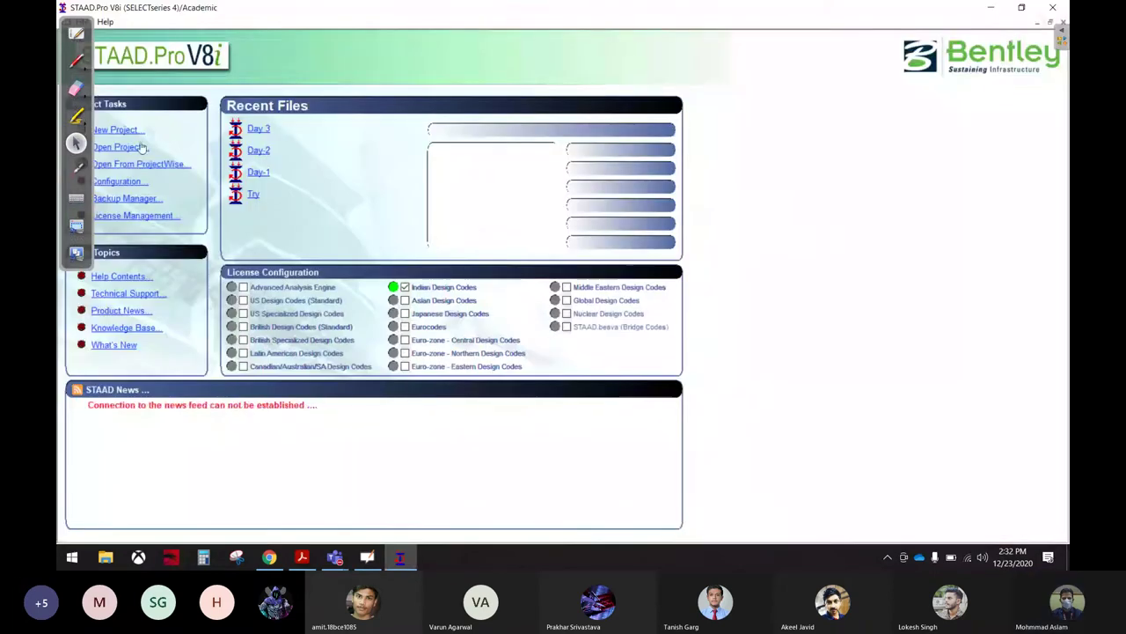
Step: Create a new Space project named 'day-4' using metres and kilonewtons
click(115, 130)
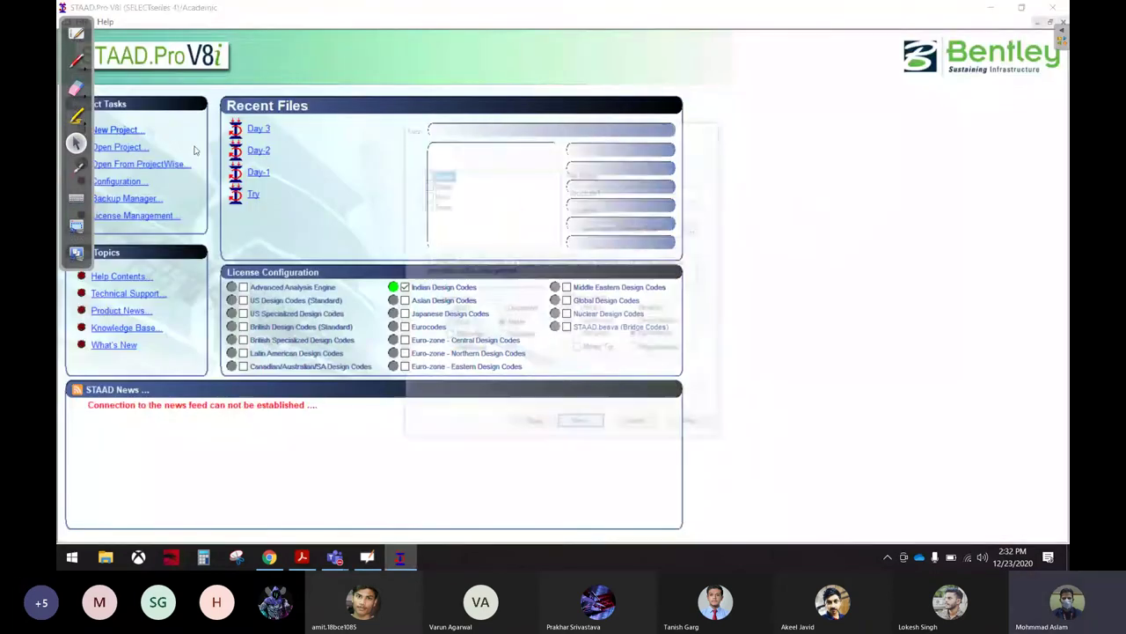
click(454, 177)
text(day-)
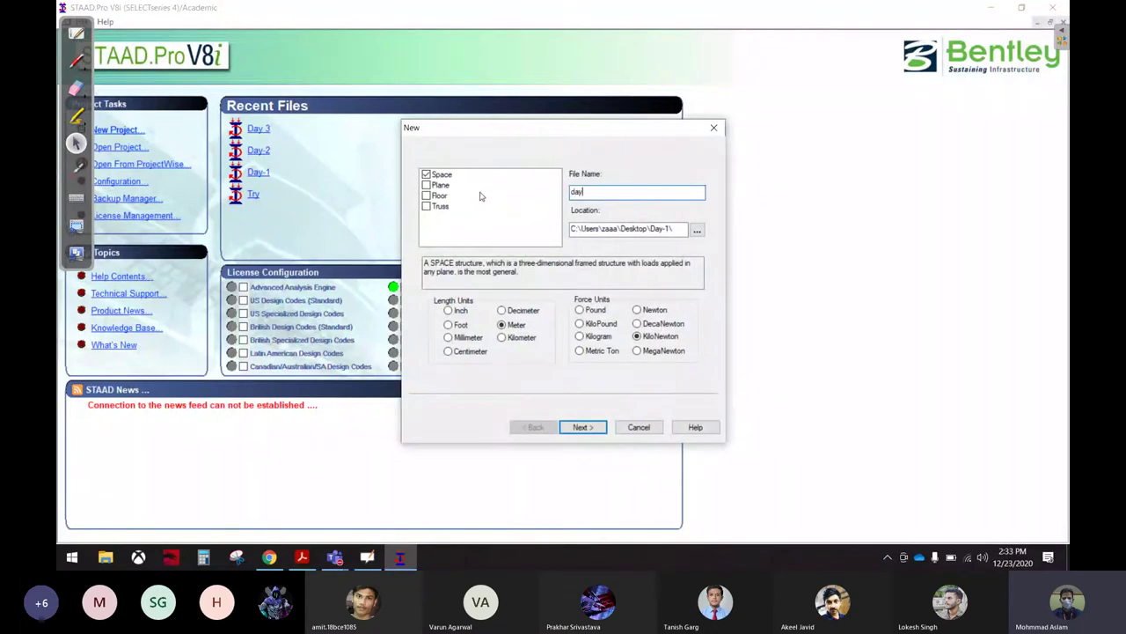
text(4)
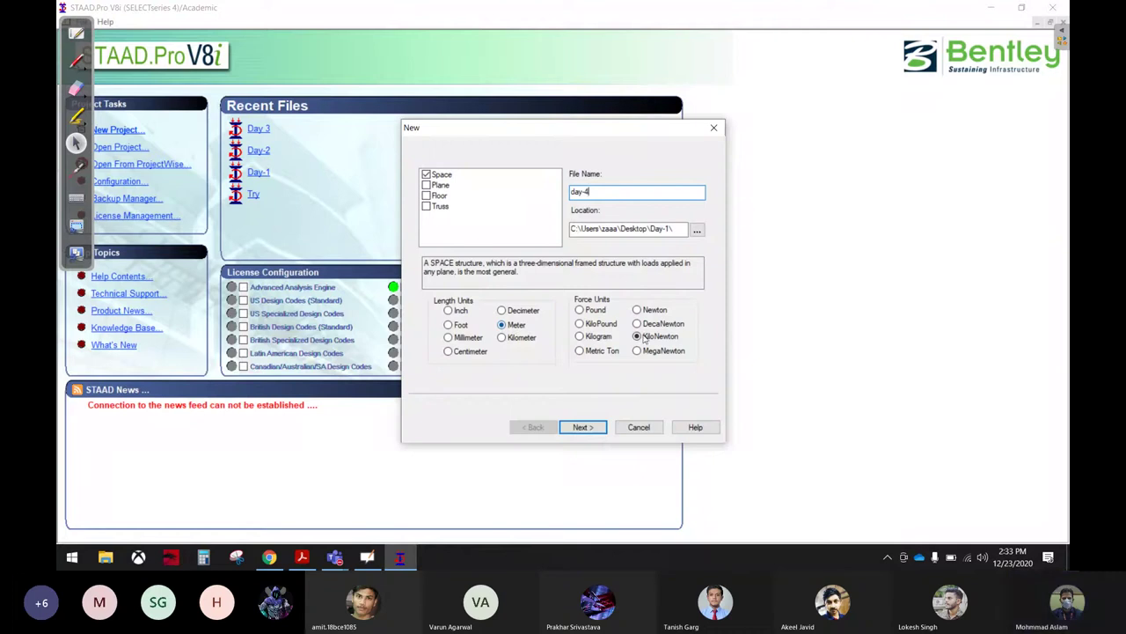
click(592, 429)
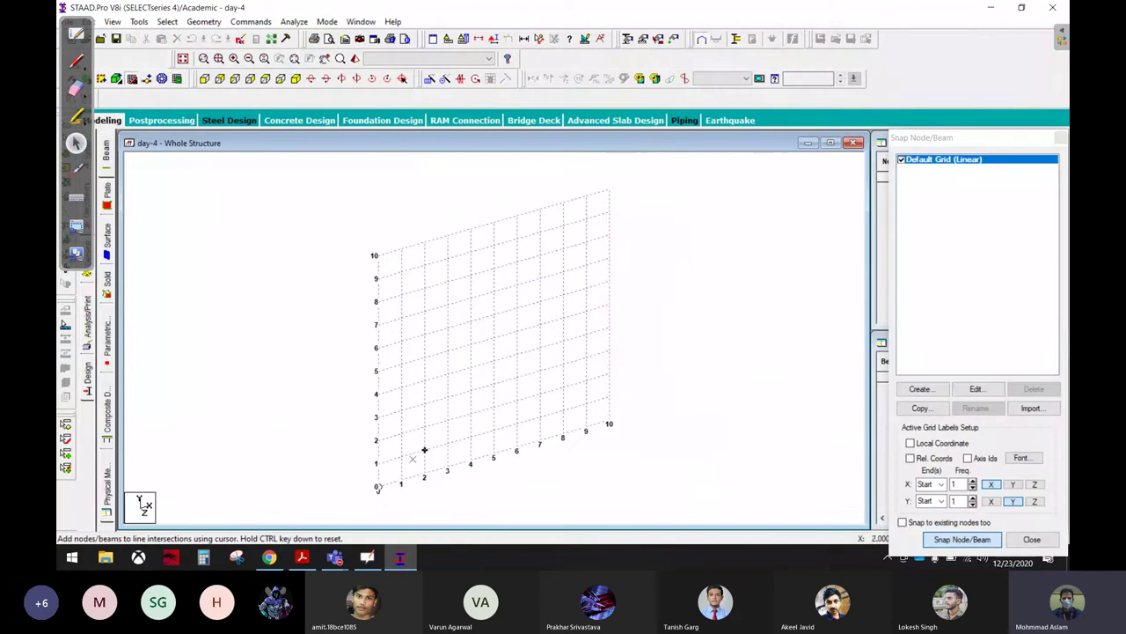
click(377, 487)
click(494, 455)
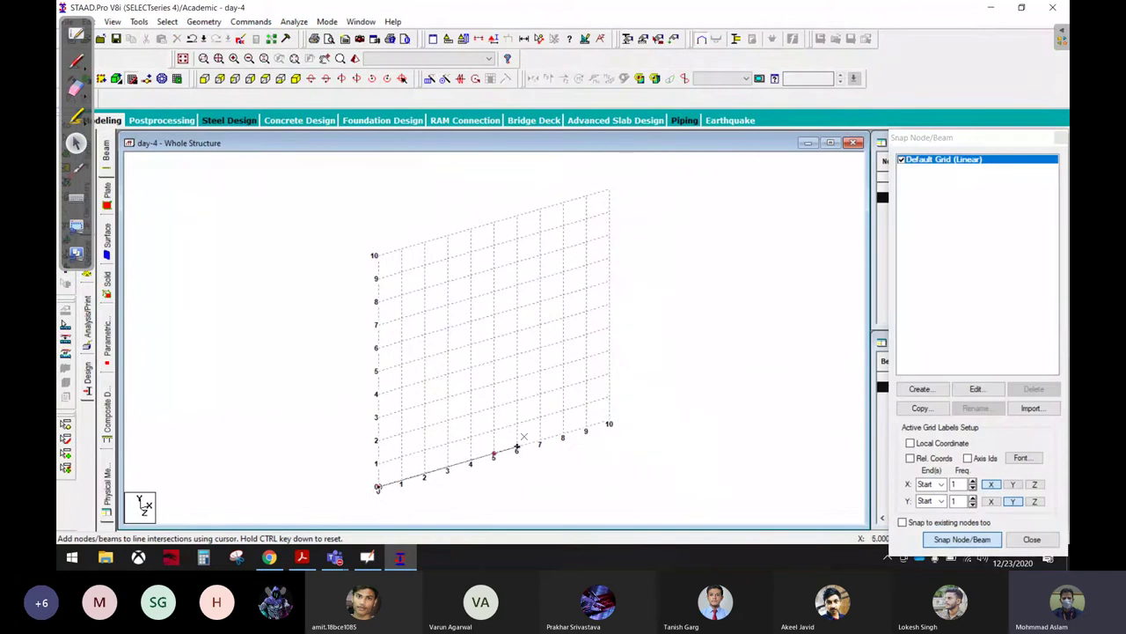
click(1061, 139)
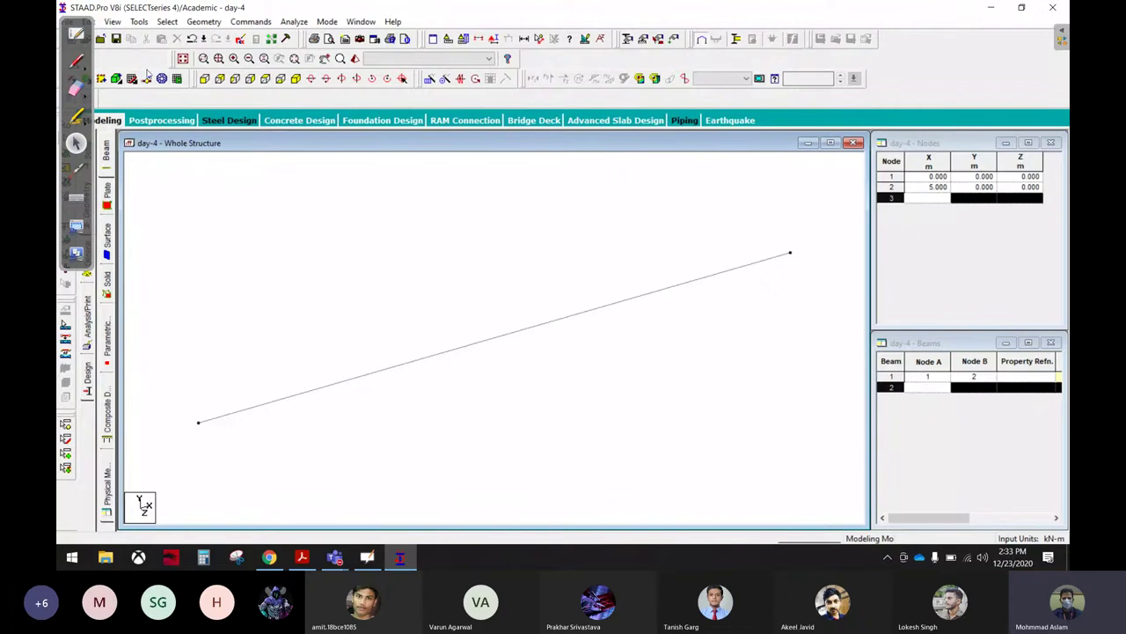
click(85, 66)
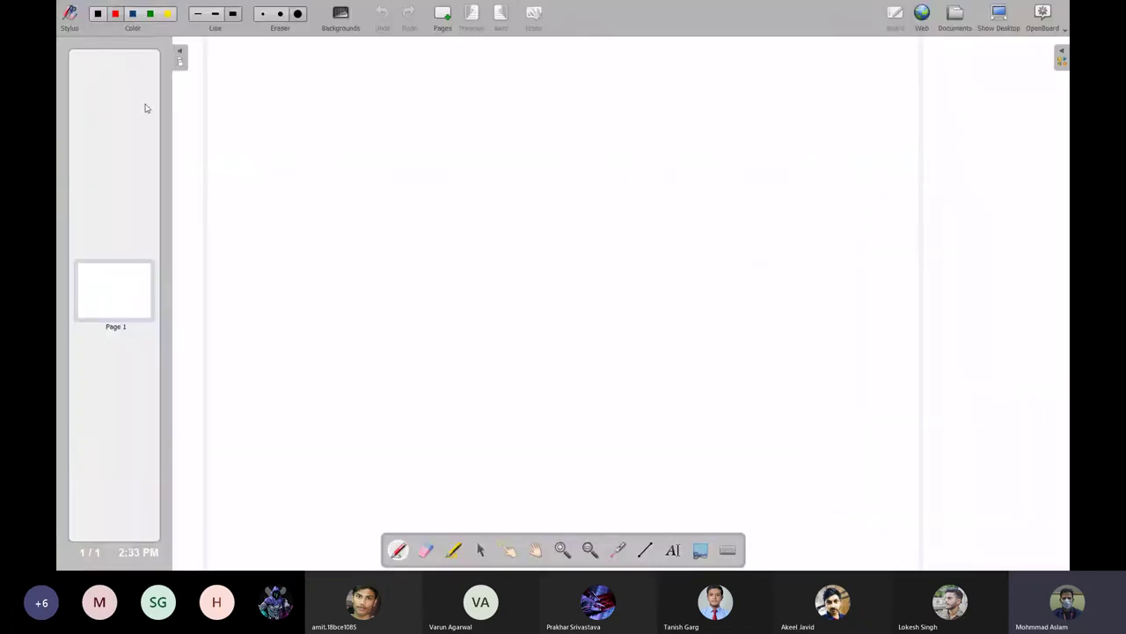
click(995, 12)
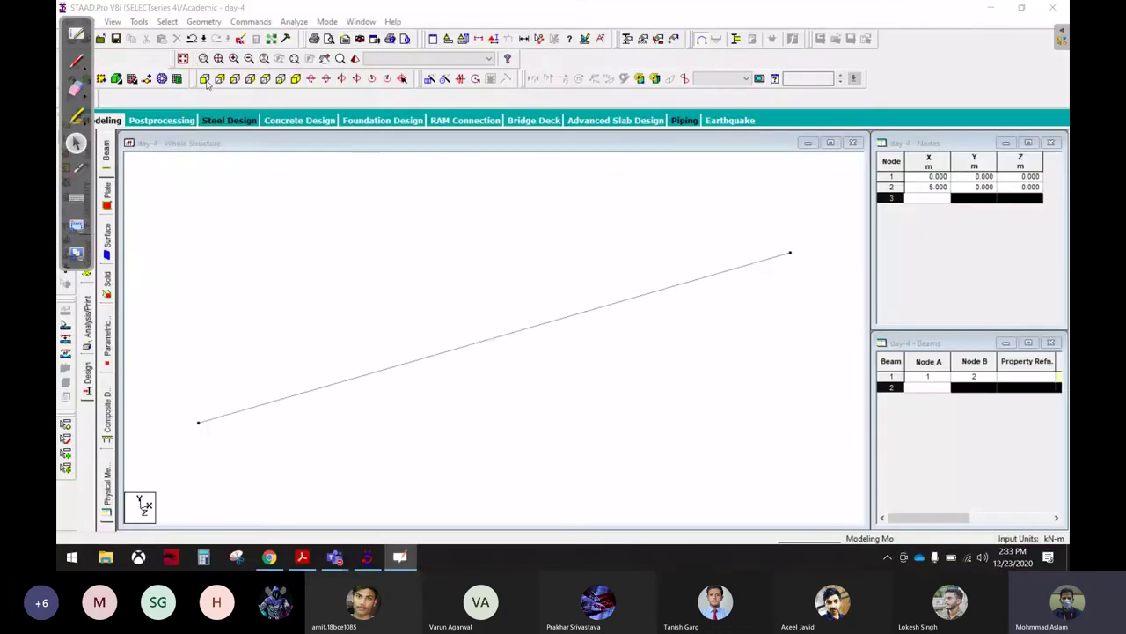
click(76, 61)
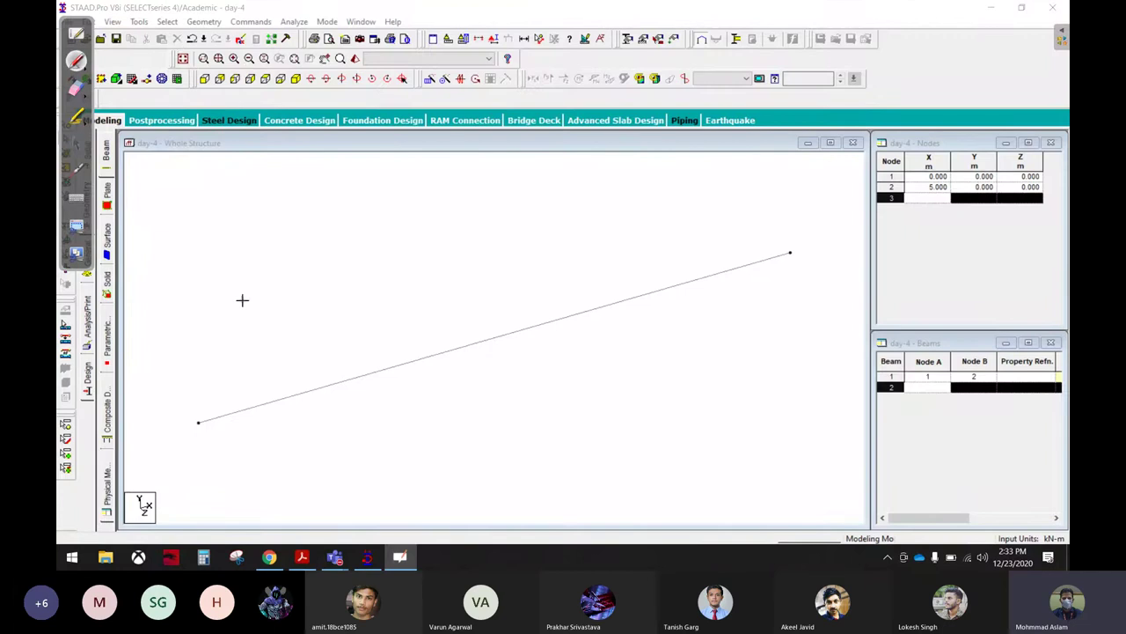
mouse_move(195, 415)
mouse_down()
mouse_move(412, 351)
mouse_move(377, 373)
mouse_up()
mouse_move(229, 449)
mouse_down()
mouse_move(442, 452)
mouse_move(389, 466)
mouse_up()
mouse_move(456, 447)
mouse_down()
mouse_move(471, 466)
mouse_move(531, 461)
mouse_up()
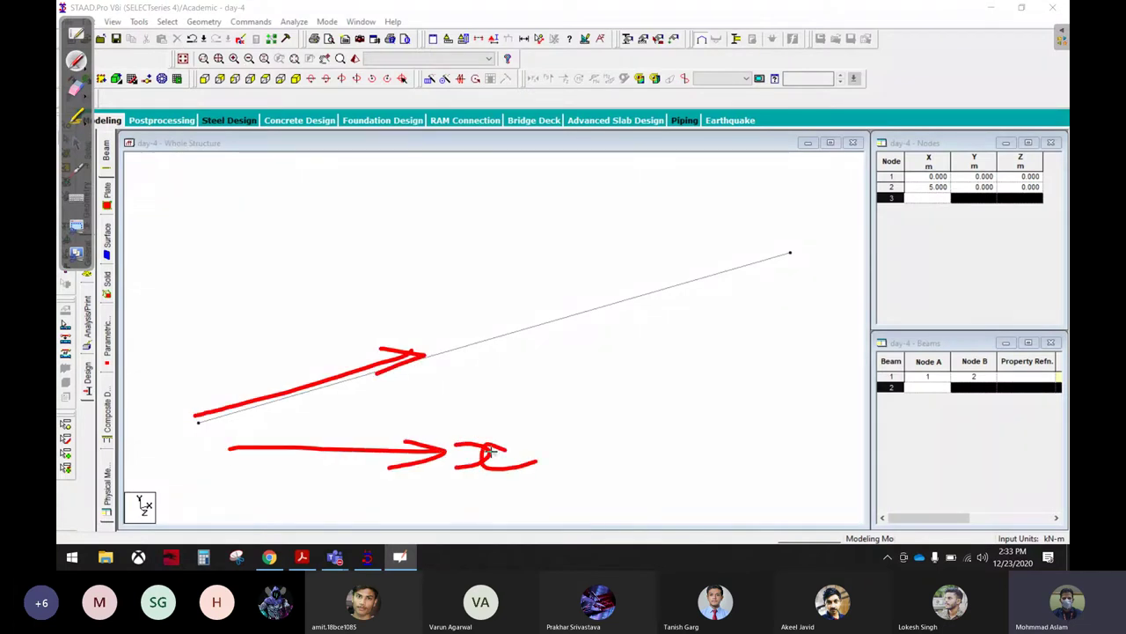
click(76, 143)
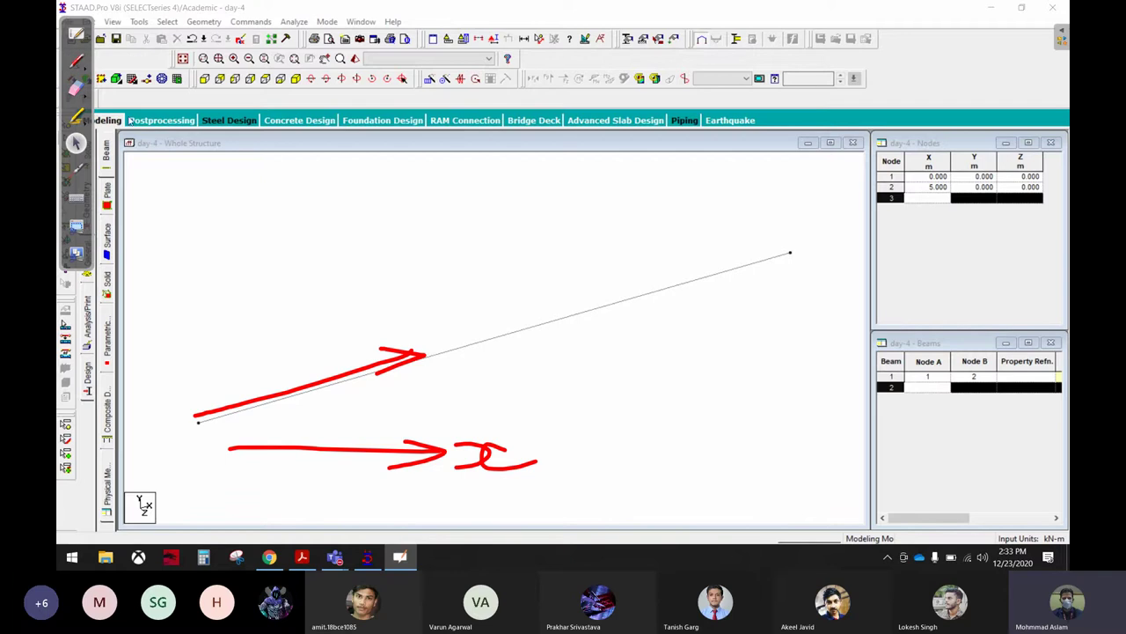
click(204, 79)
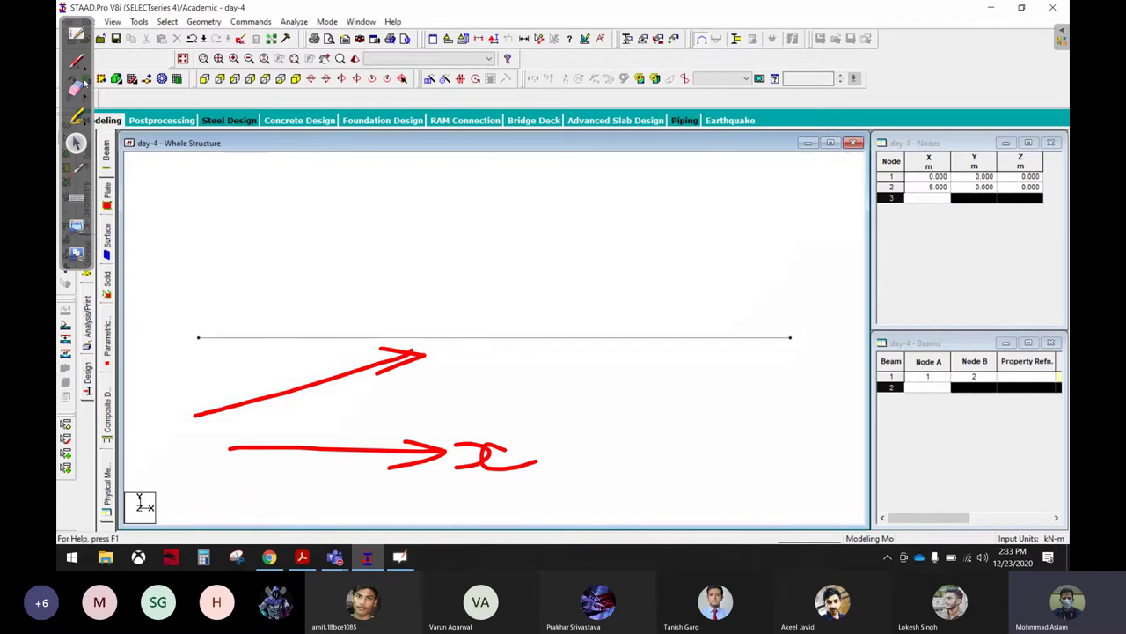
click(75, 88)
drag(168, 217, 589, 372)
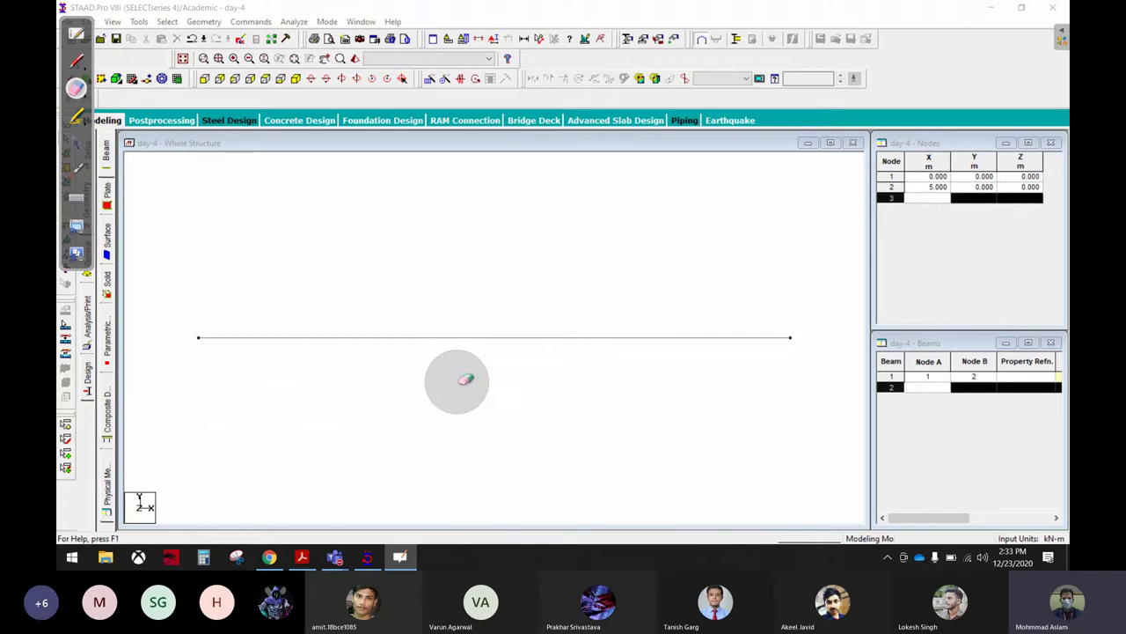
click(76, 143)
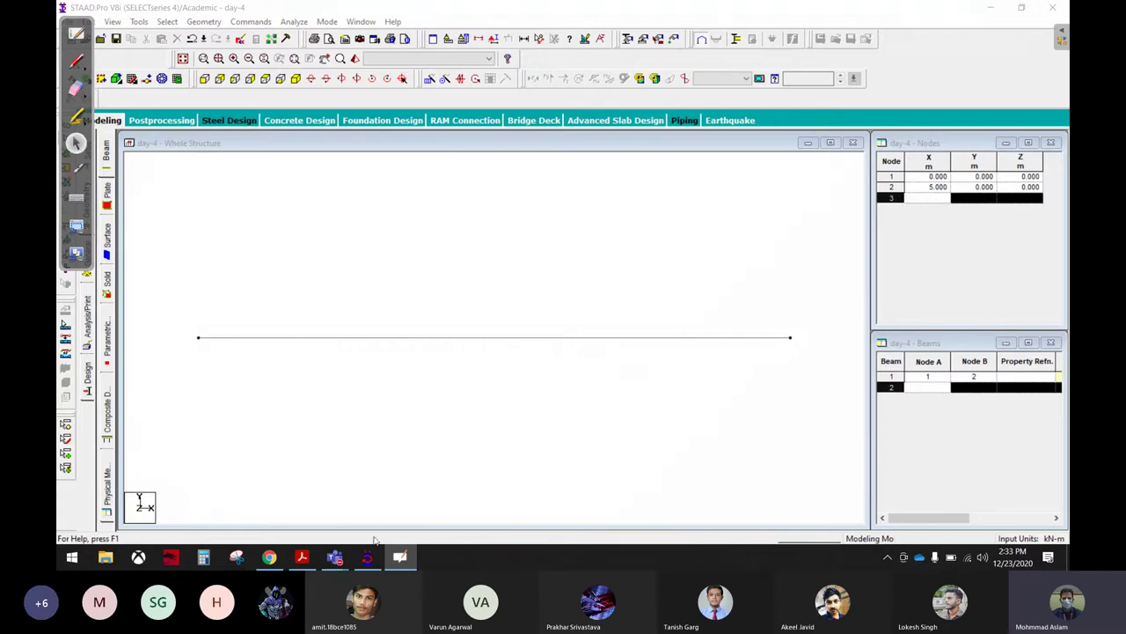
click(301, 556)
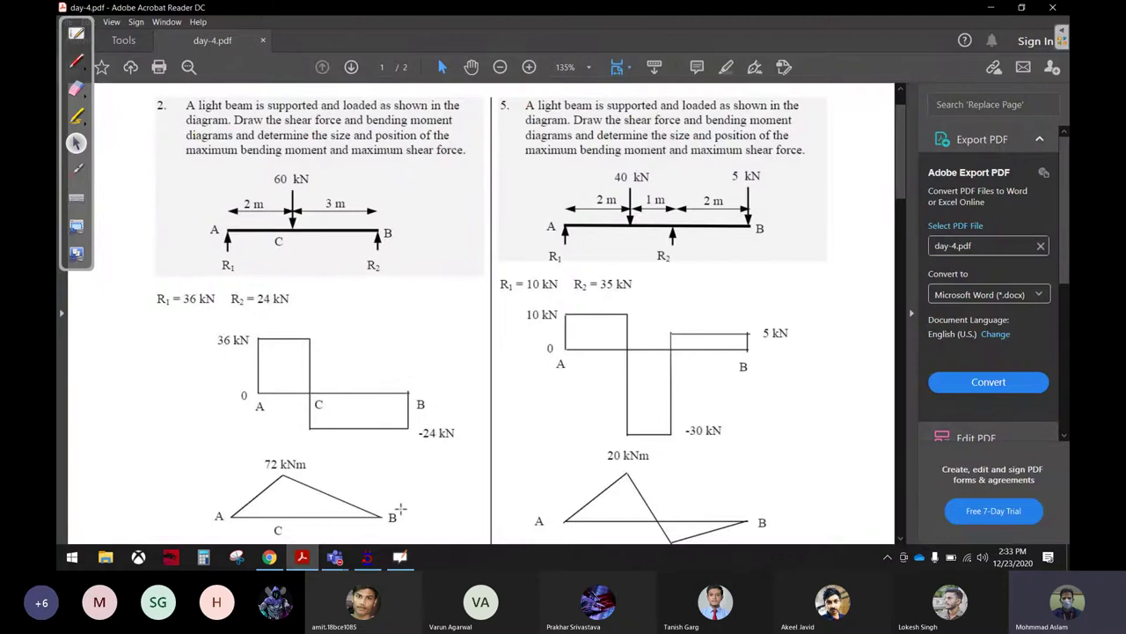
click(367, 556)
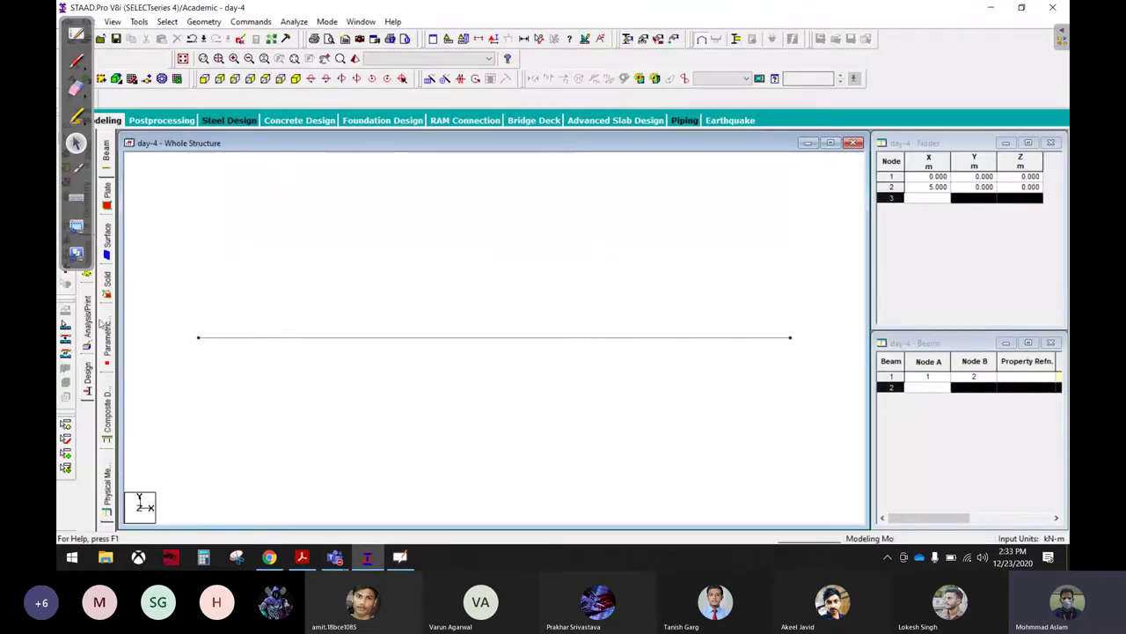
Step: Create a pinned support definition as Support 2
click(88, 276)
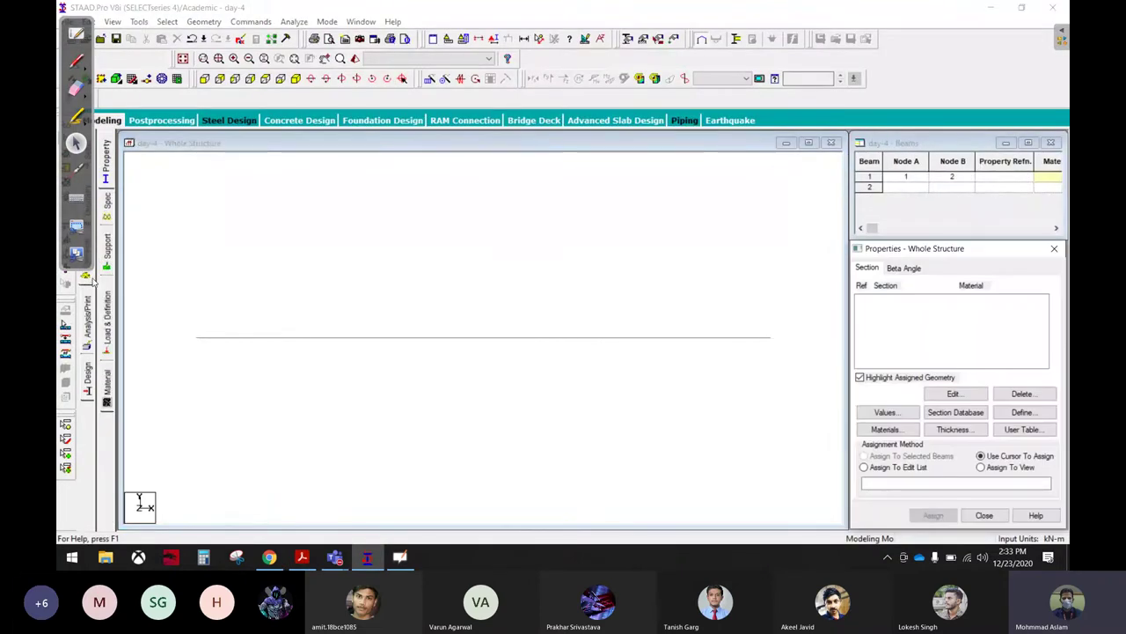
click(107, 262)
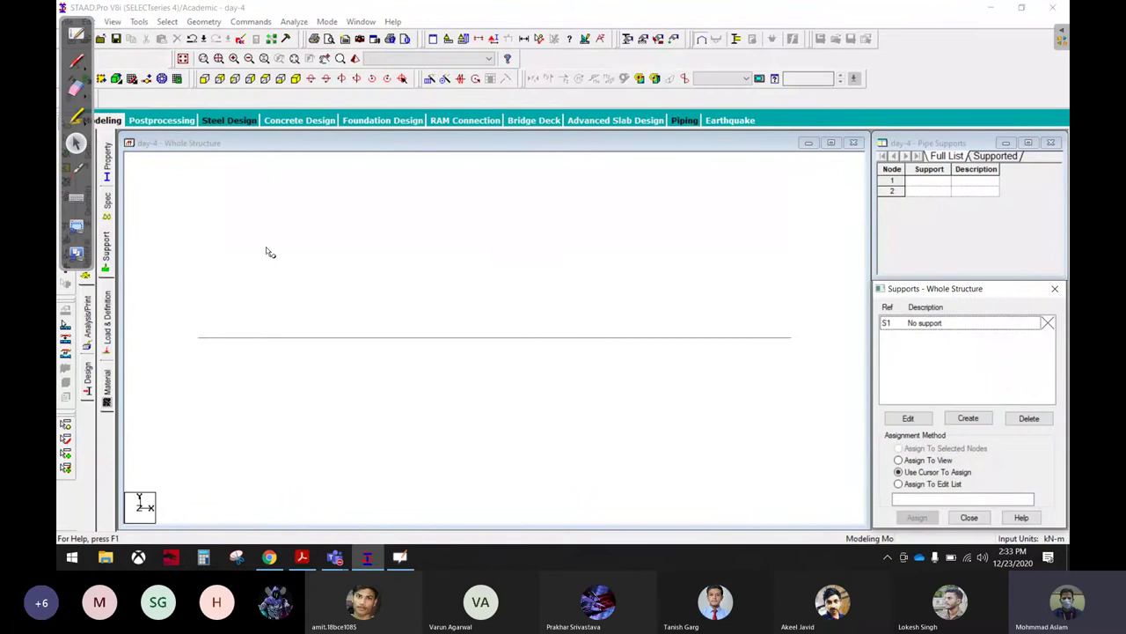
click(974, 423)
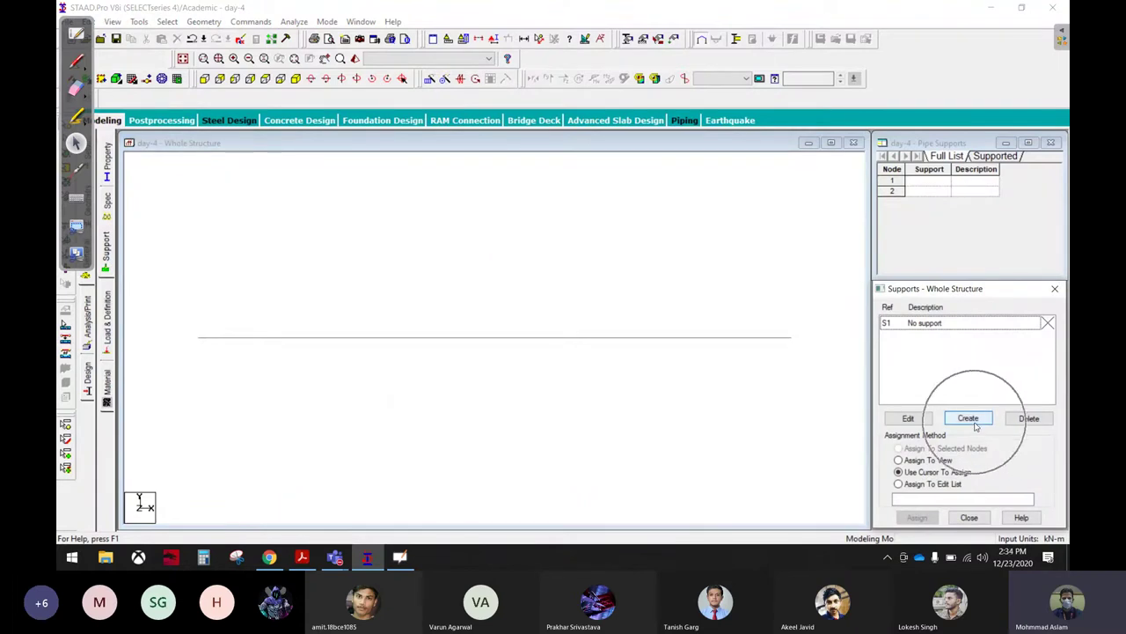
click(851, 262)
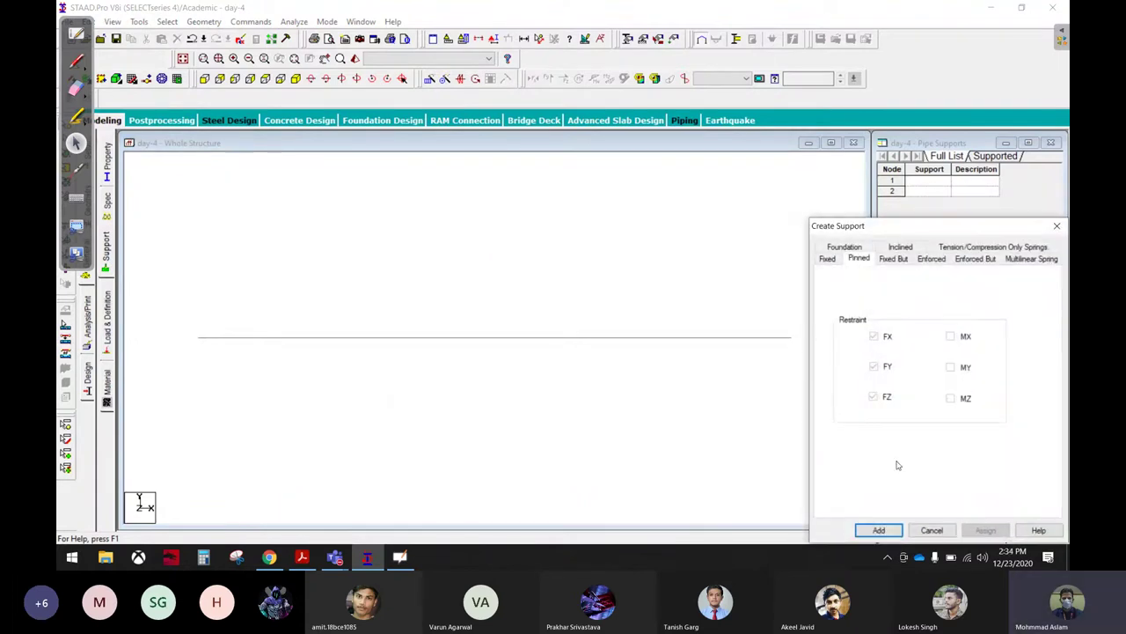
click(880, 531)
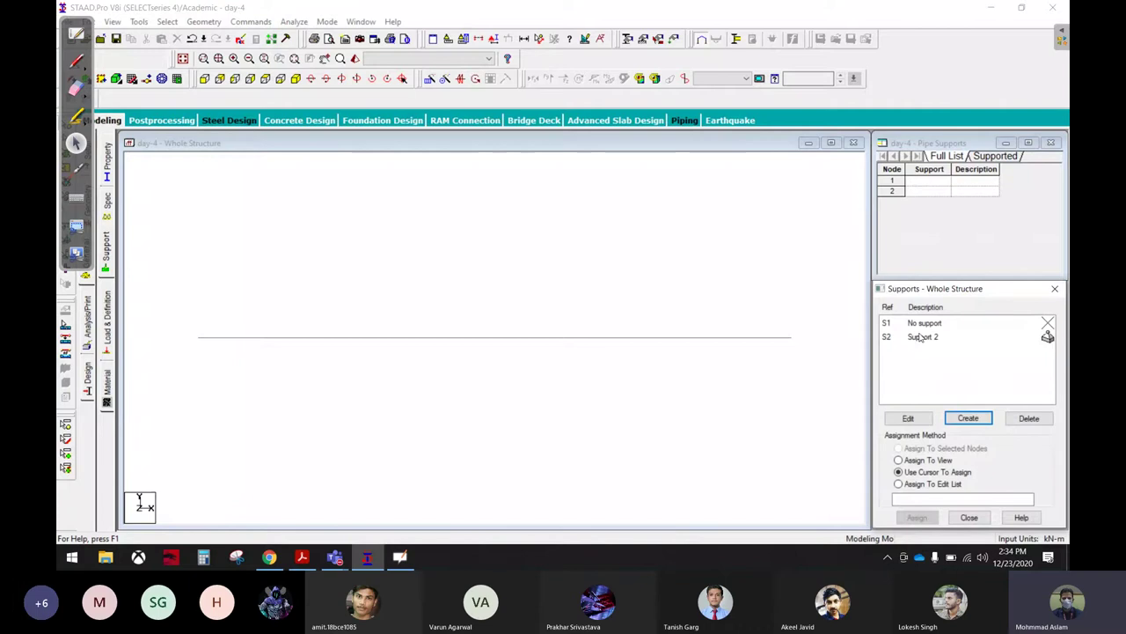
Step: Assign Support 2 to both end nodes of the beam
click(923, 337)
drag(173, 287, 784, 392)
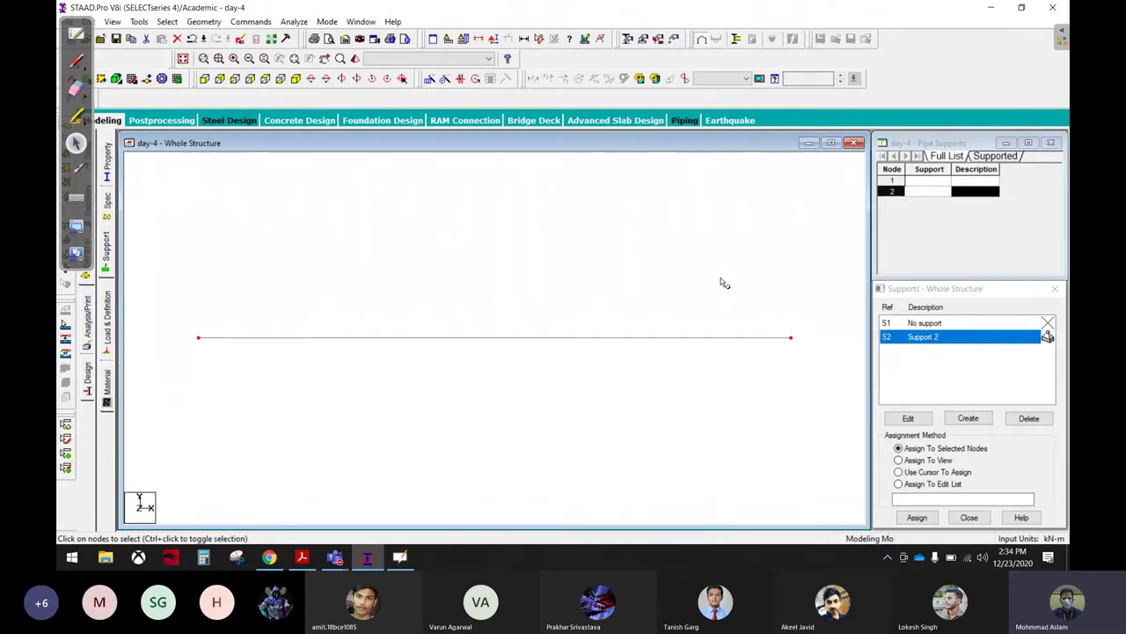
drag(150, 294, 819, 377)
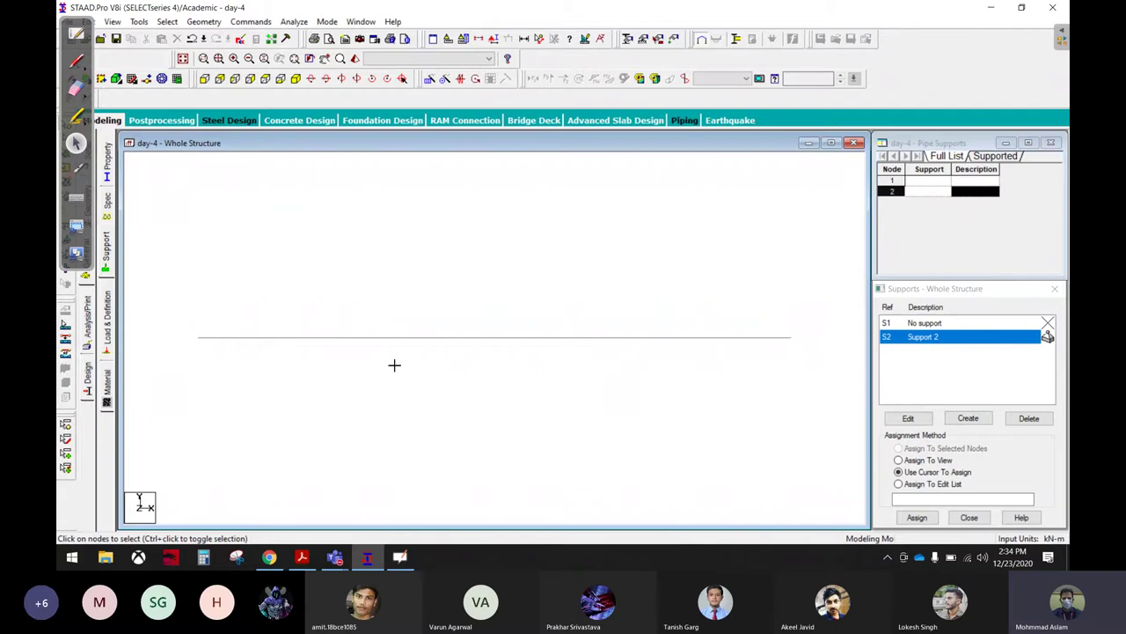
click(918, 518)
click(979, 443)
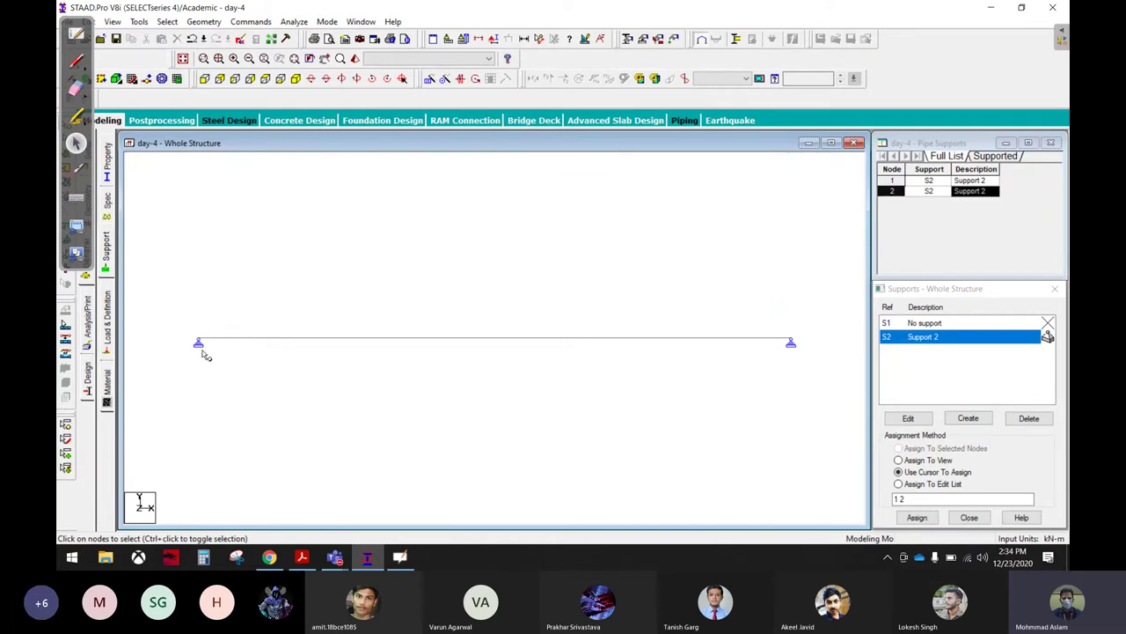
Step: Circle the two support nodes in red ink, then erase the circles
click(76, 62)
drag(244, 283, 177, 292)
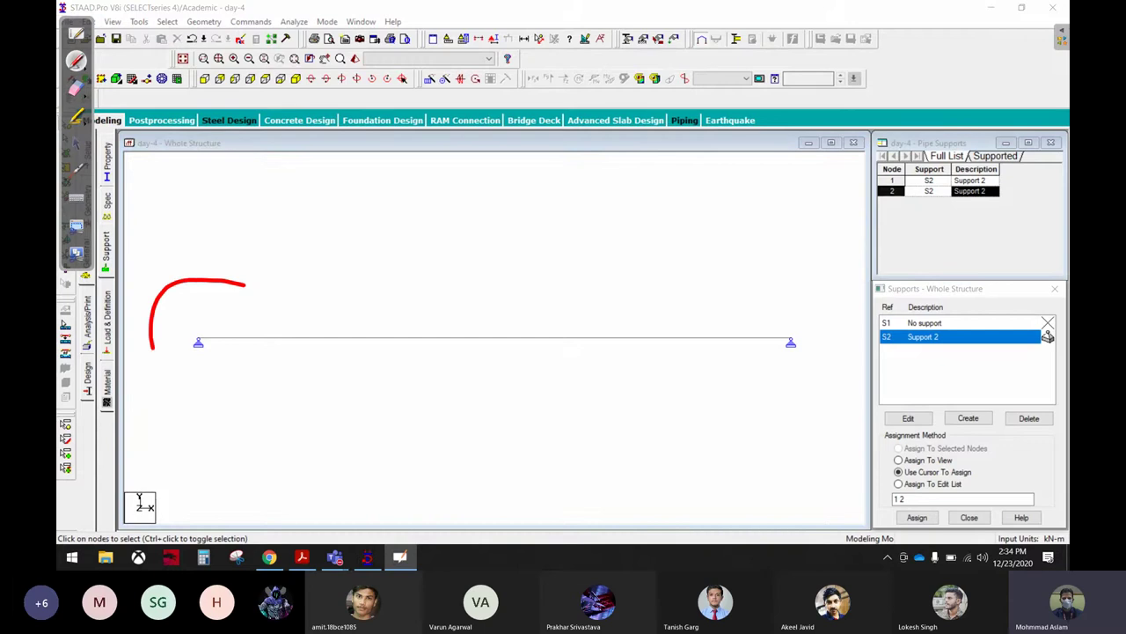
drag(811, 293, 727, 296)
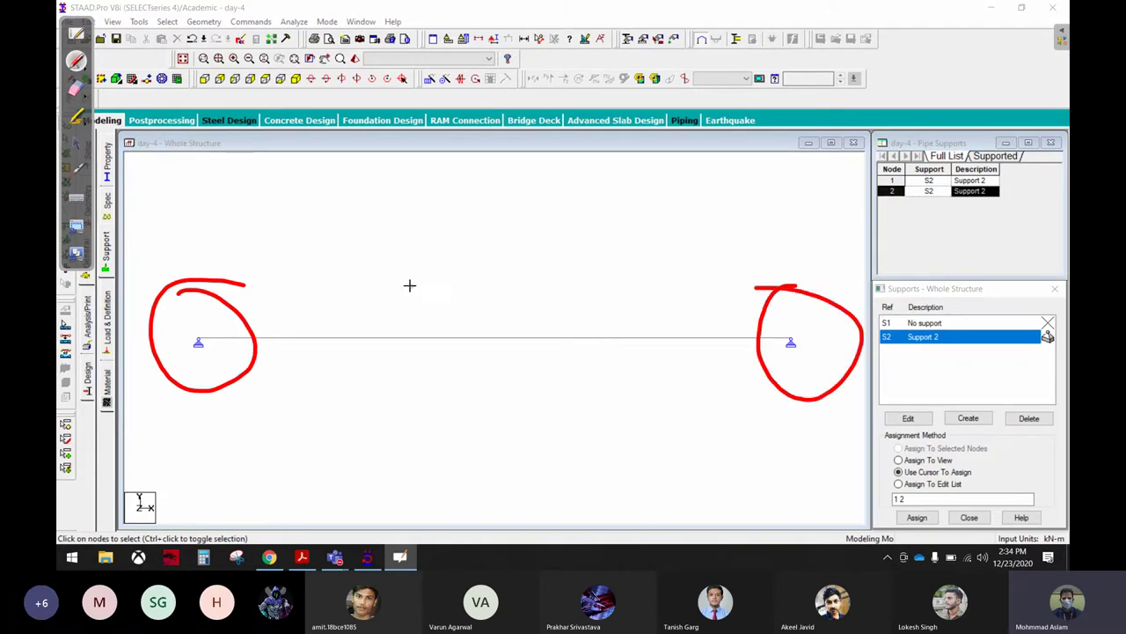
click(77, 88)
mouse_move(238, 264)
mouse_down()
mouse_move(201, 344)
mouse_move(734, 342)
mouse_move(767, 306)
mouse_move(819, 311)
mouse_move(784, 377)
mouse_up()
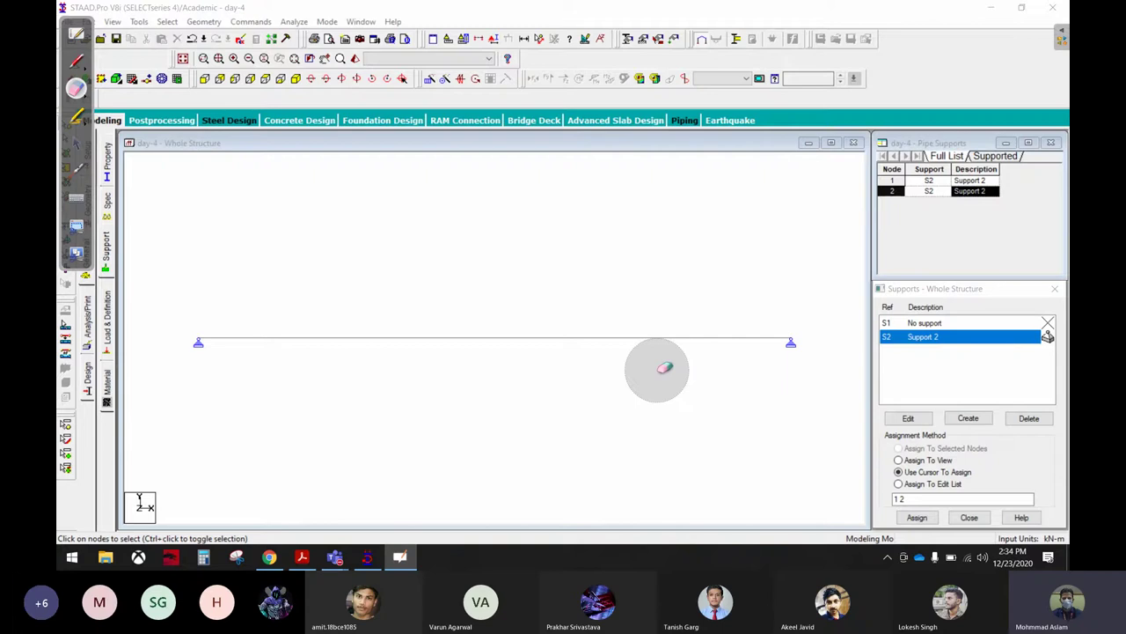
click(76, 142)
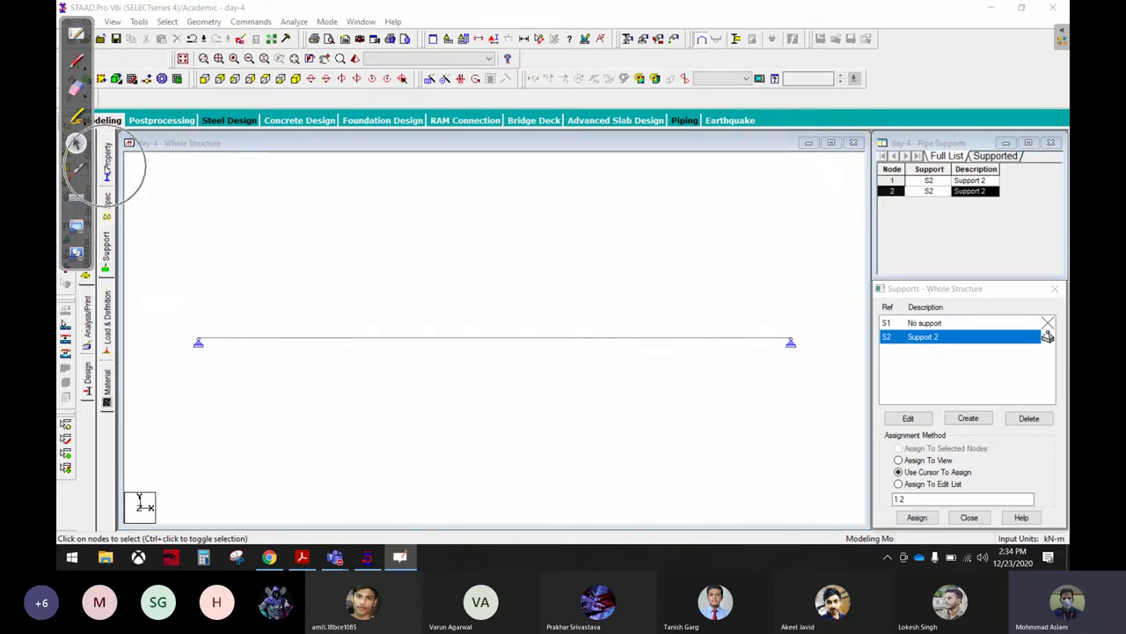
Step: Define a rectangular concrete section with YD 0.3 m and ZD 0.3 m
click(107, 168)
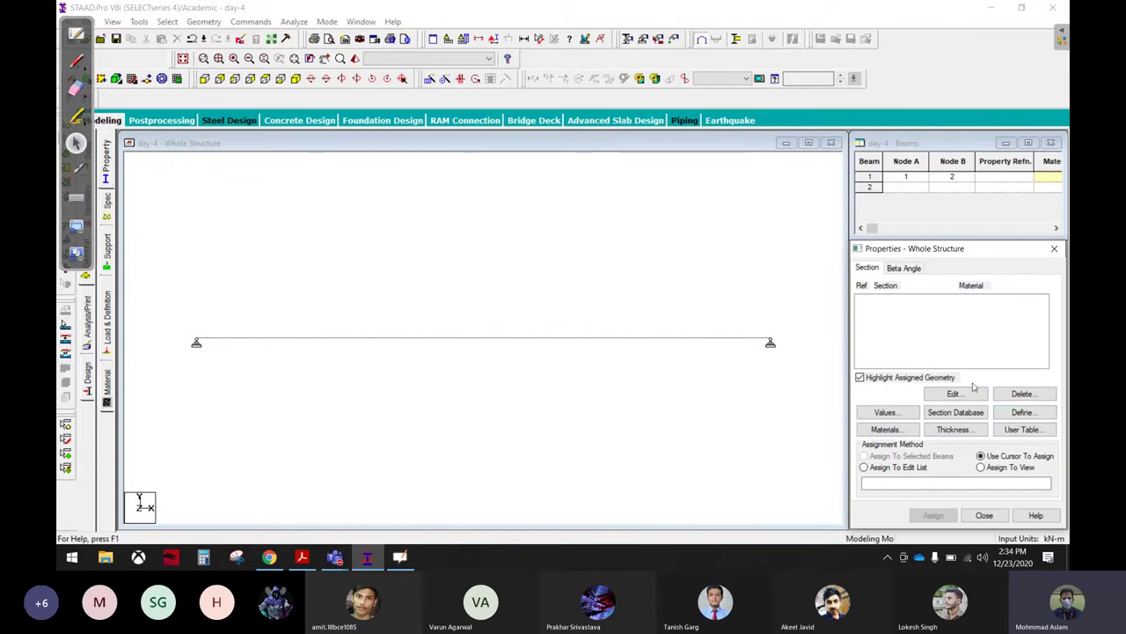
click(1020, 410)
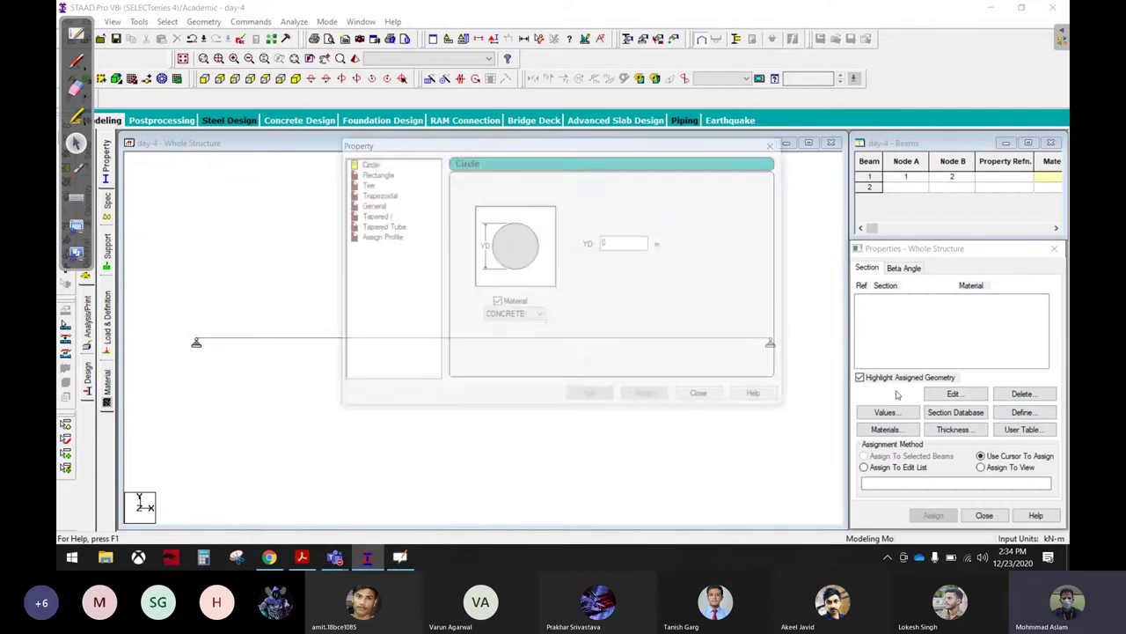
click(378, 173)
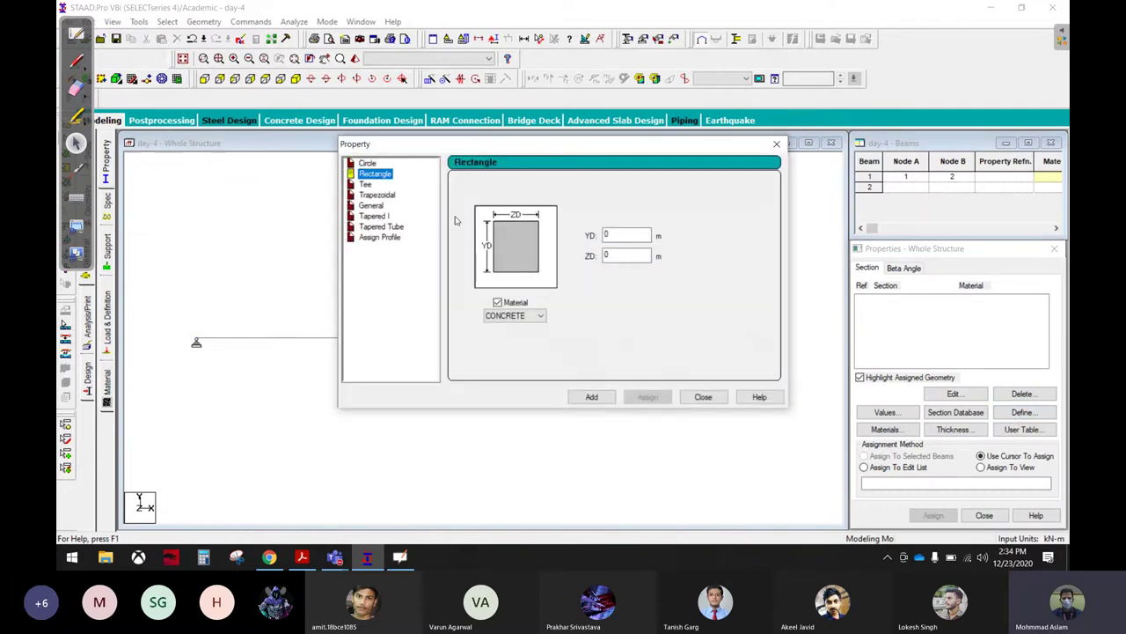
click(632, 233)
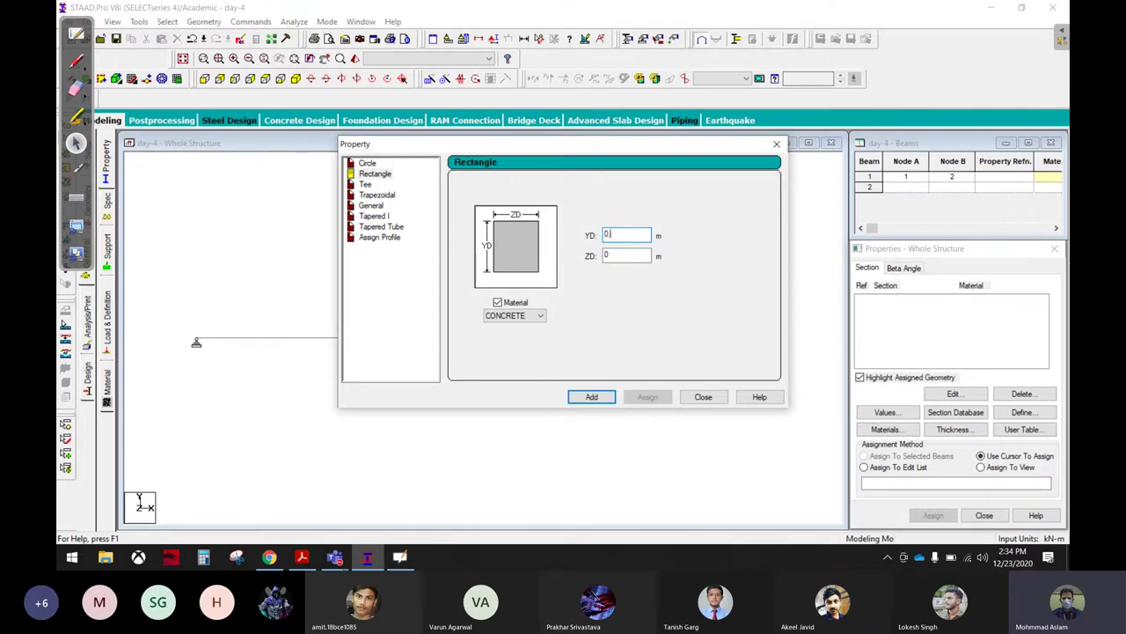
text(.300)
click(616, 255)
text(00)
click(591, 397)
click(702, 396)
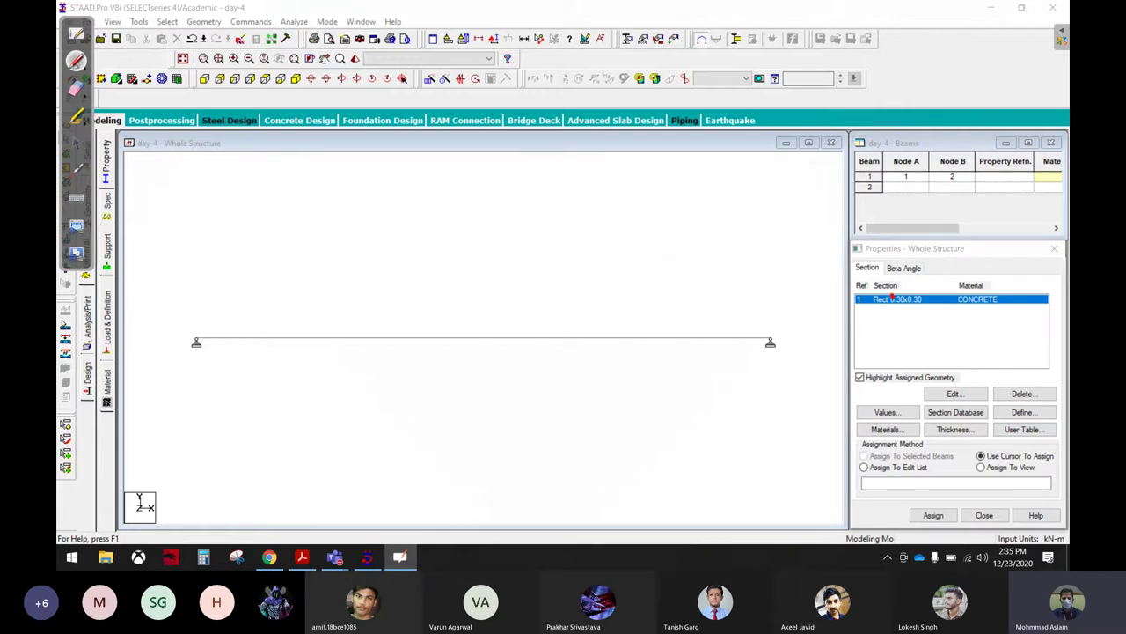
Step: Draw a red arrow from the section to the beam and assign the rectangle to beam 1
drag(893, 299, 651, 325)
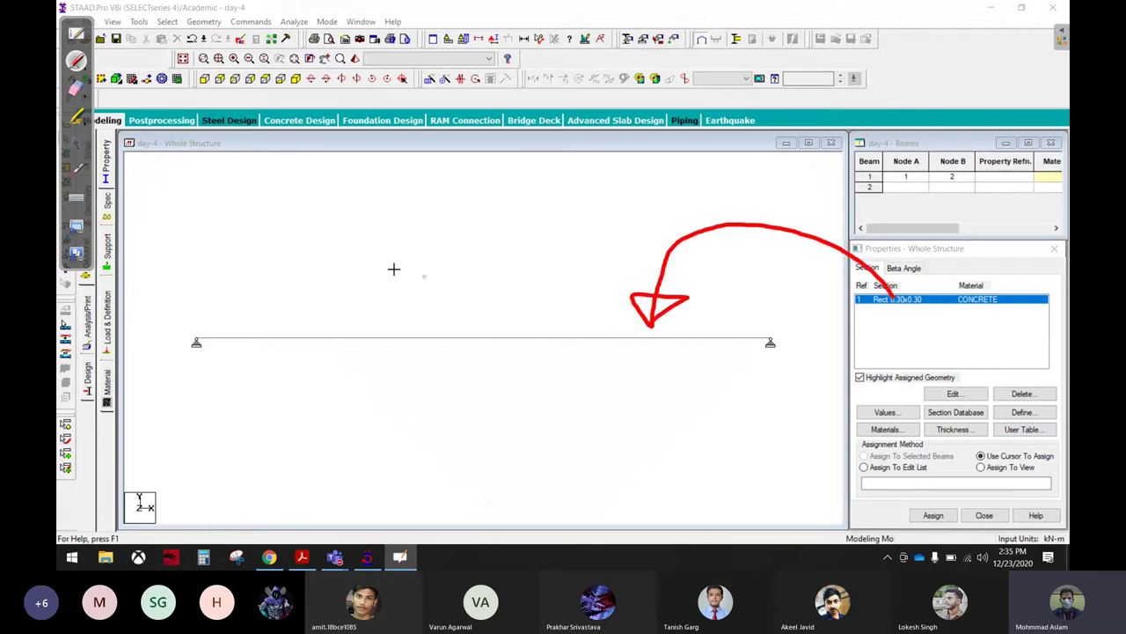
click(75, 143)
click(567, 339)
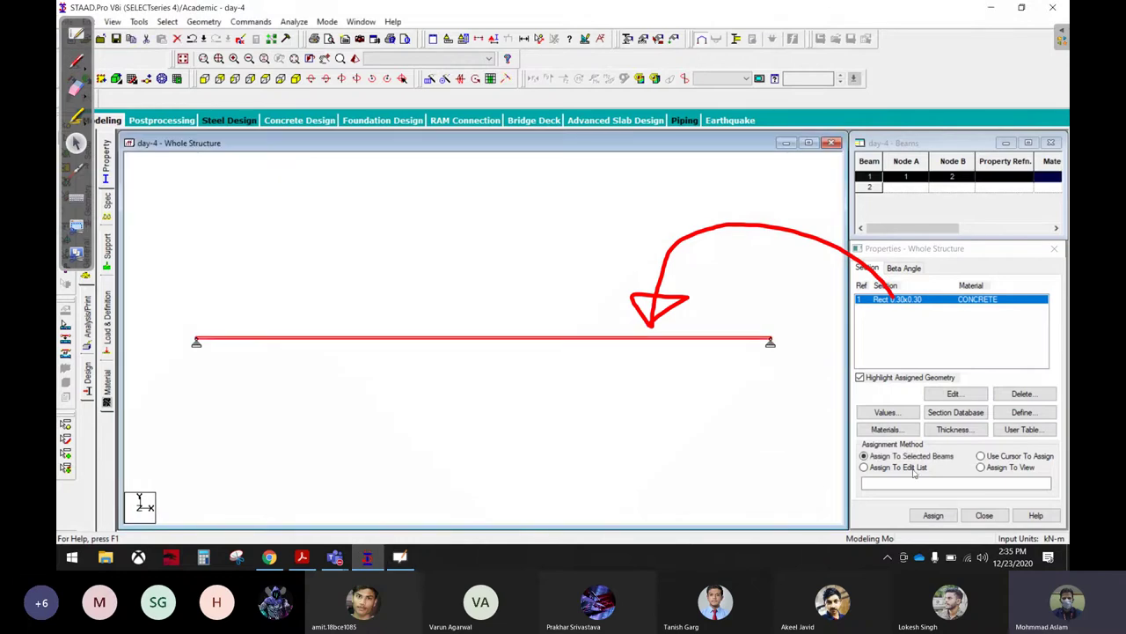
click(942, 517)
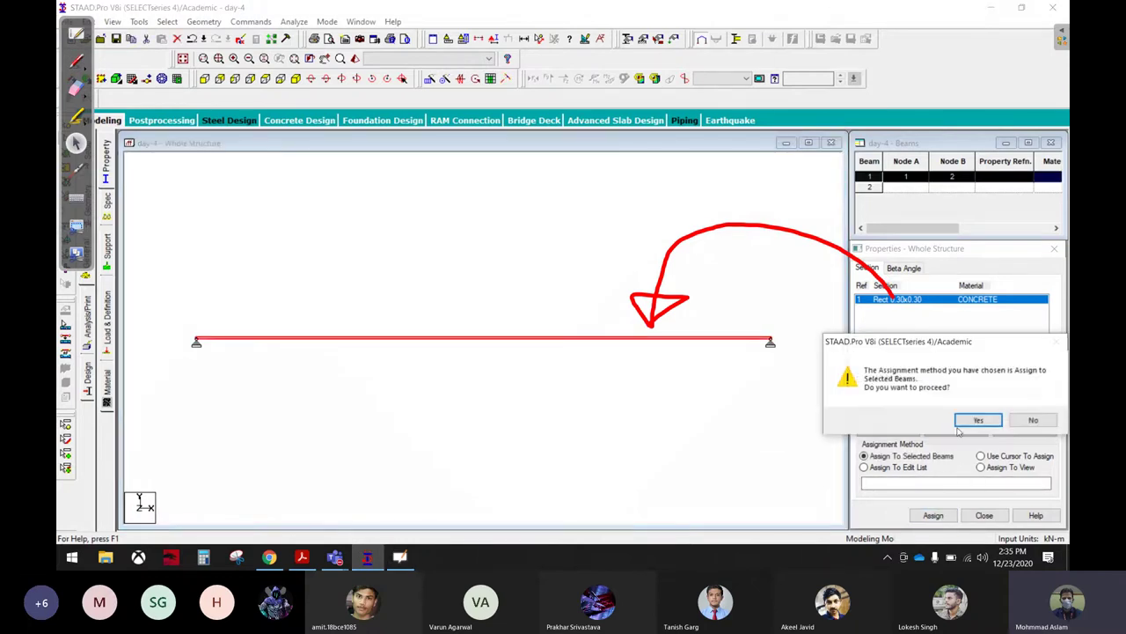
click(1028, 419)
click(468, 356)
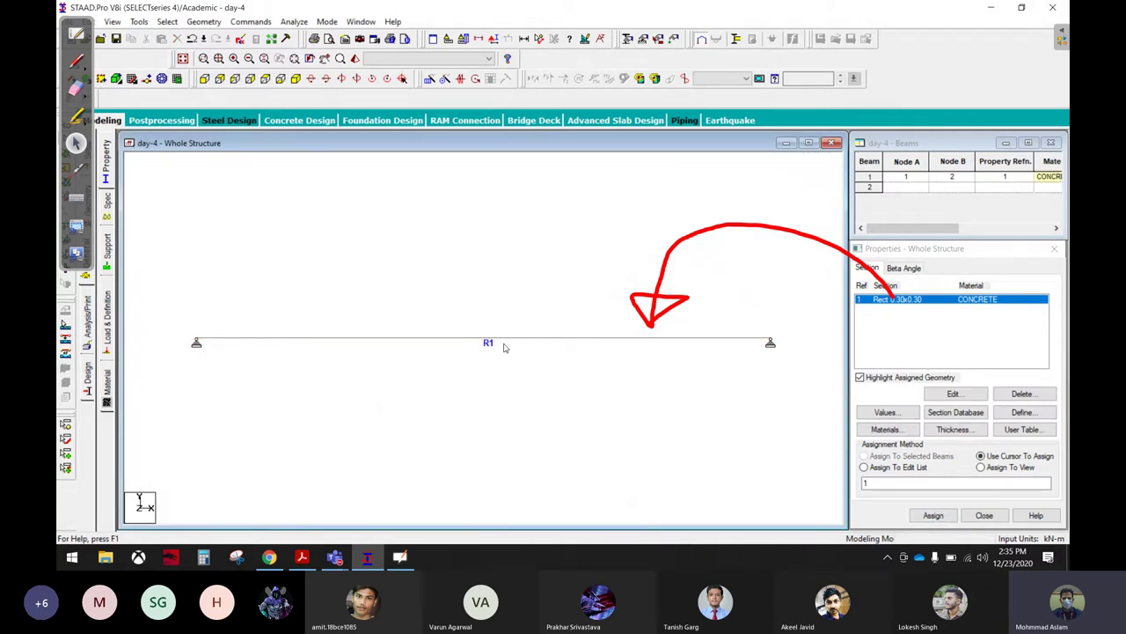
Step: Erase the red arrow annotation from the screen
click(960, 313)
click(946, 317)
drag(625, 238, 787, 309)
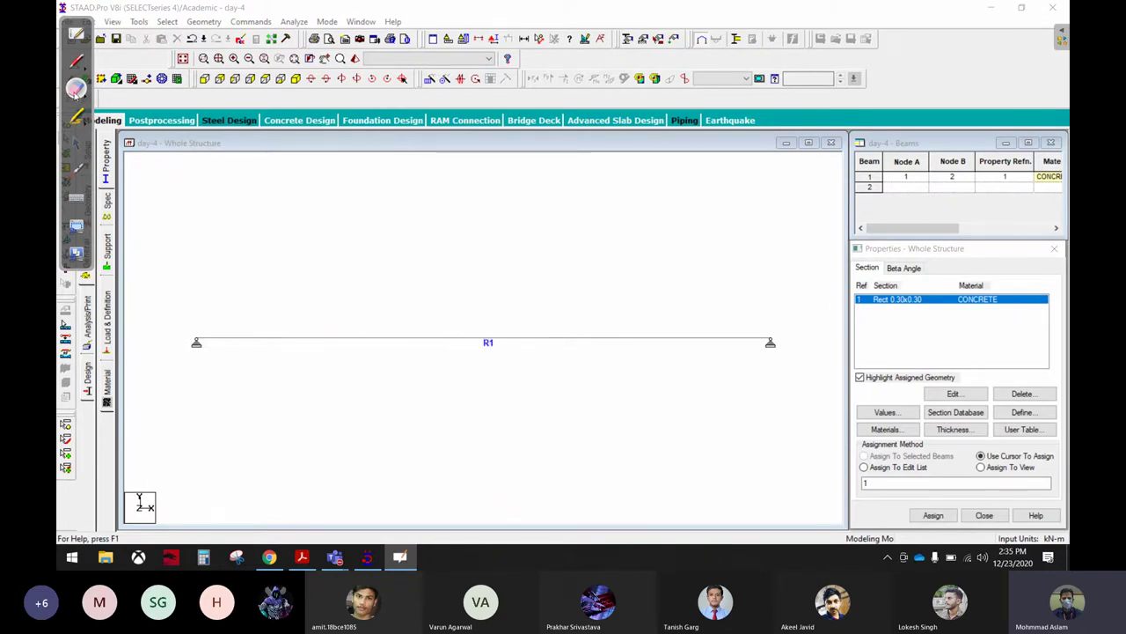
click(77, 145)
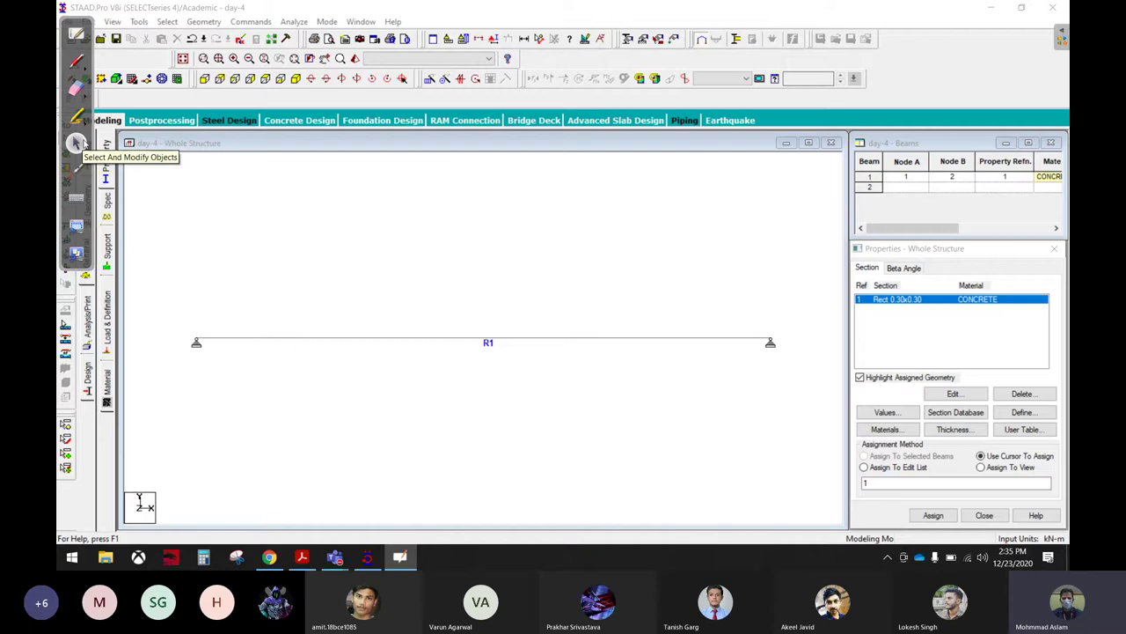
click(107, 329)
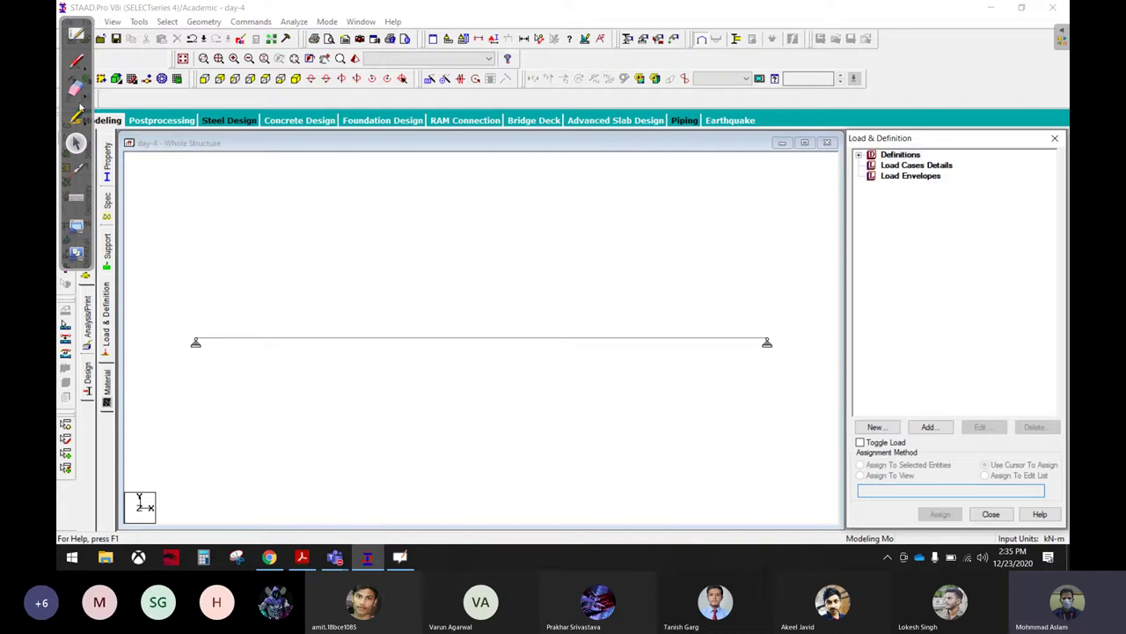
Step: Circle the load settings and draw red arrows pointing at Load Case Details
click(77, 62)
mouse_move(152, 261)
mouse_down()
mouse_move(164, 310)
mouse_move(700, 185)
mouse_move(845, 164)
mouse_move(808, 192)
mouse_up()
click(76, 142)
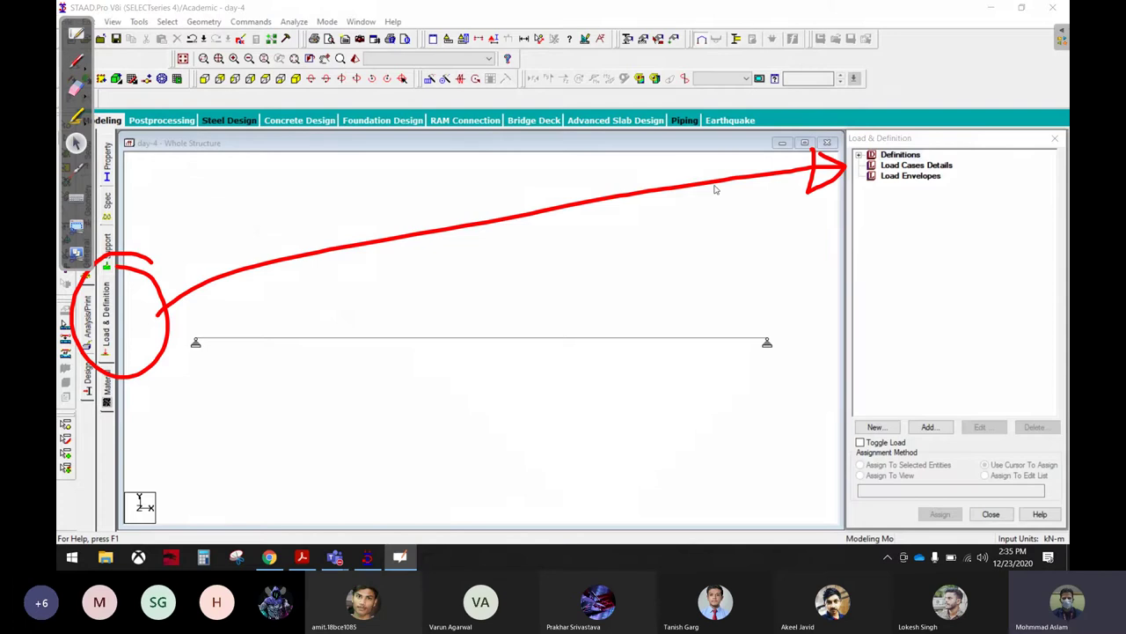
click(906, 166)
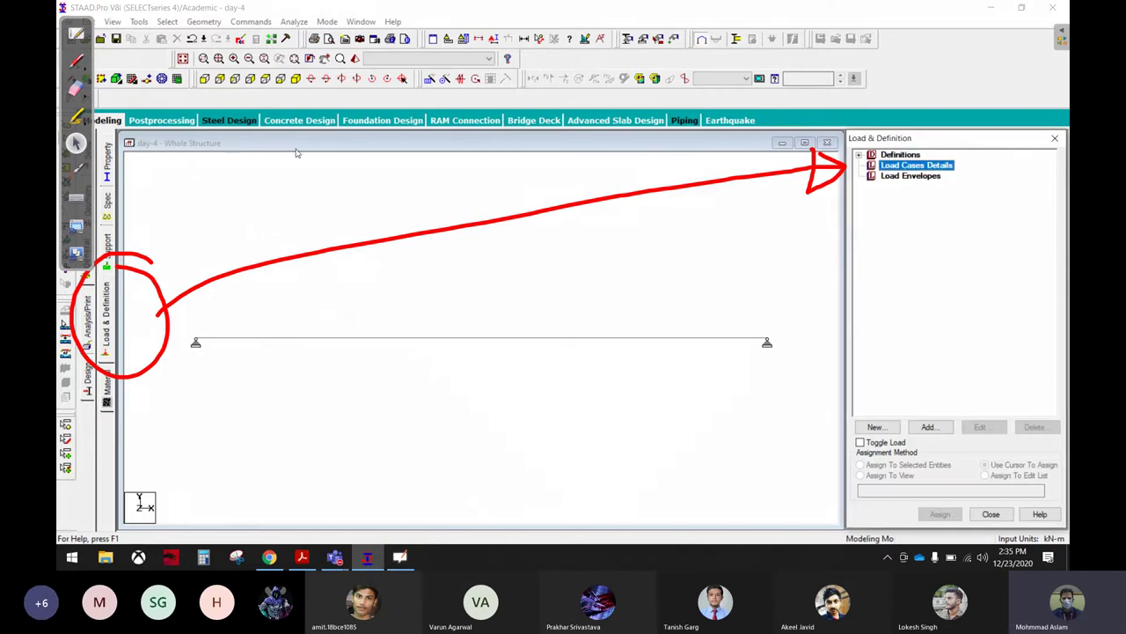
click(77, 61)
mouse_move(966, 165)
mouse_down()
mouse_move(971, 179)
mouse_move(992, 173)
mouse_move(994, 348)
mouse_move(915, 447)
mouse_move(968, 387)
mouse_up()
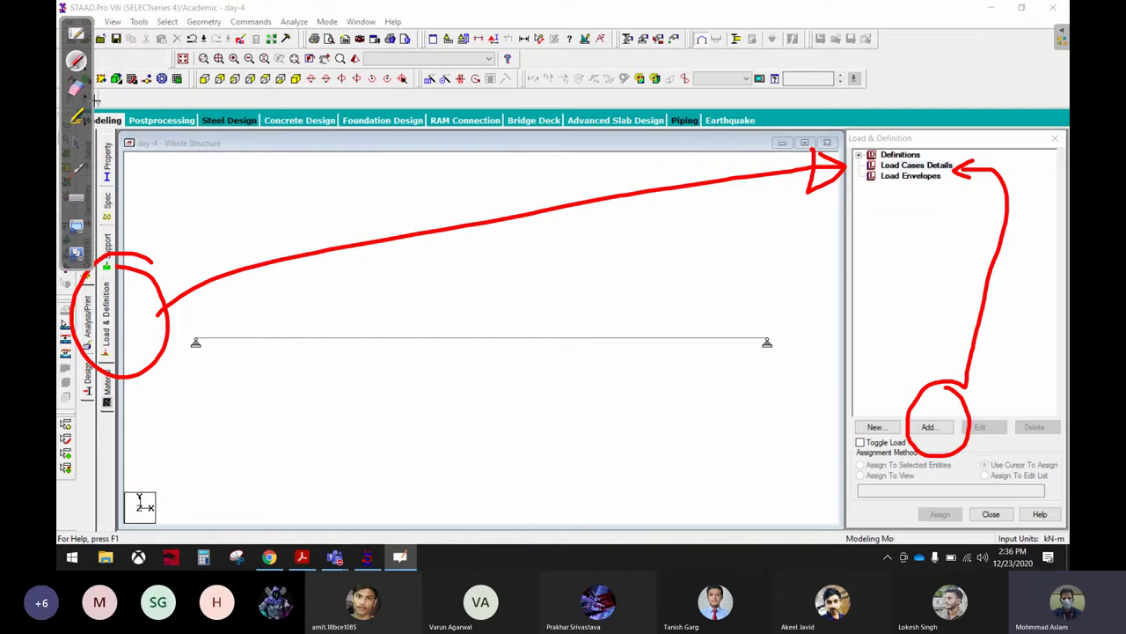
Step: Add primary load case 1 titled 'Live' with loading type Dead, then select it
click(916, 166)
click(941, 430)
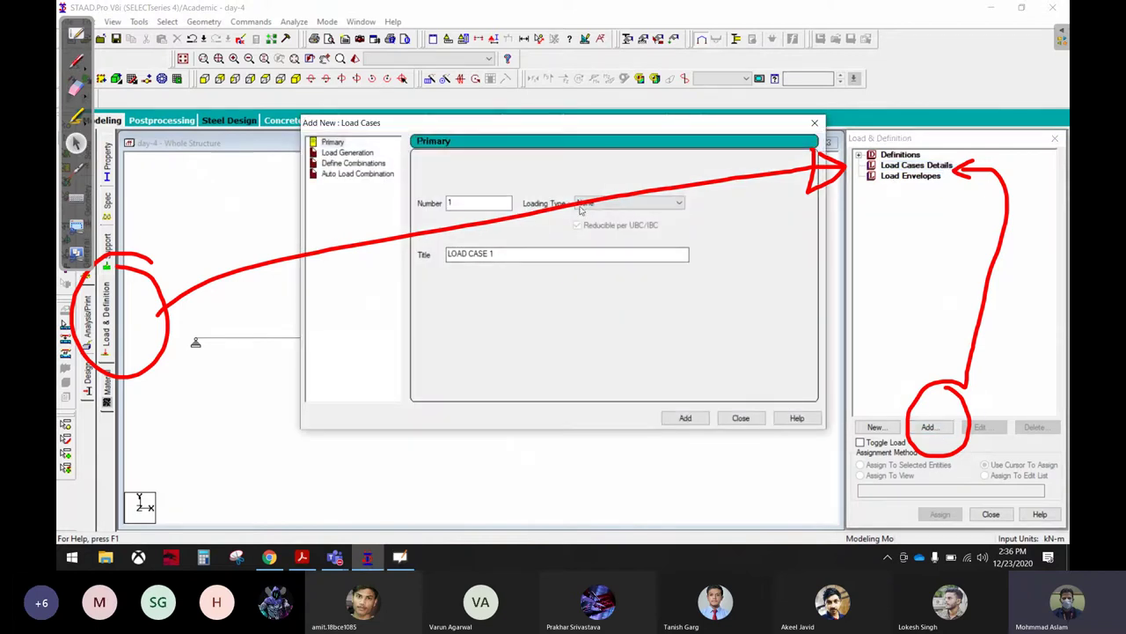
click(594, 206)
click(588, 213)
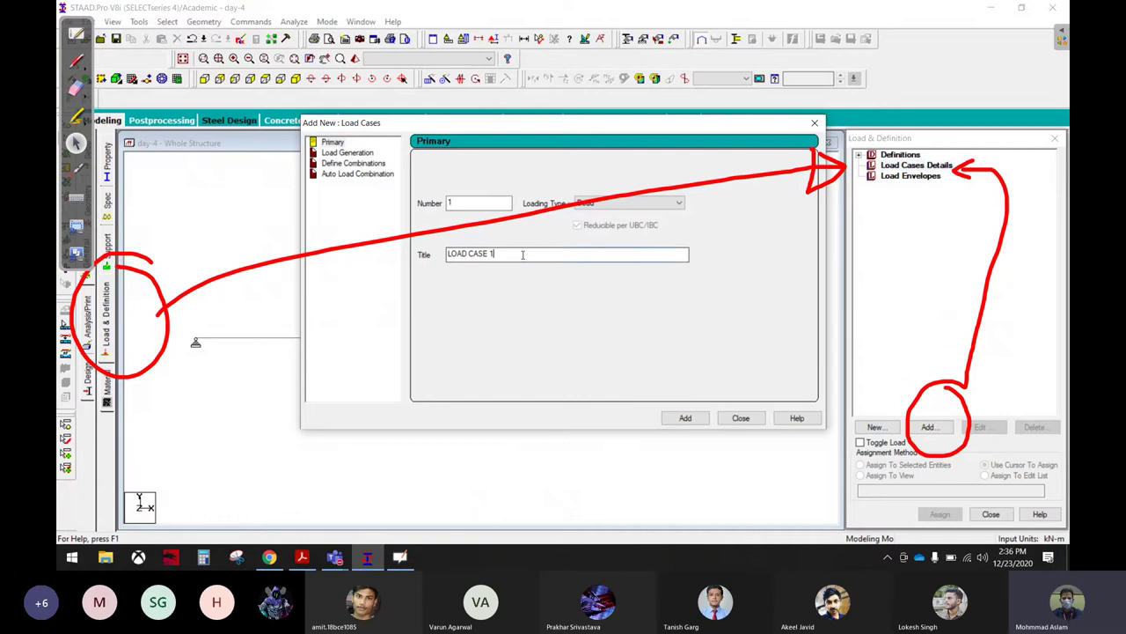
text(Live)
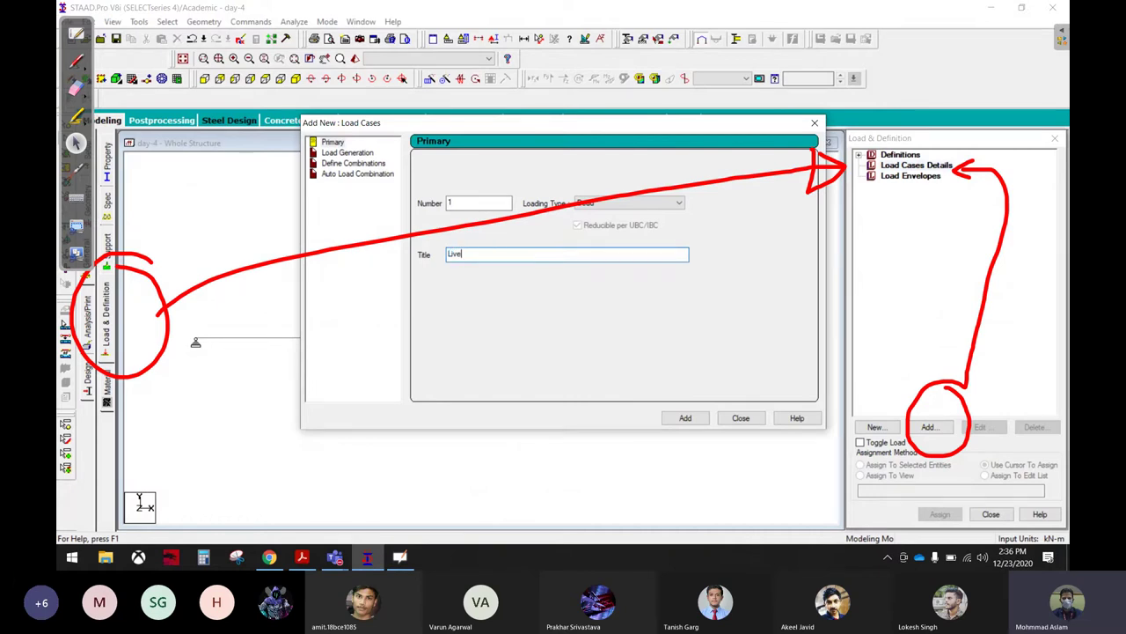
click(686, 418)
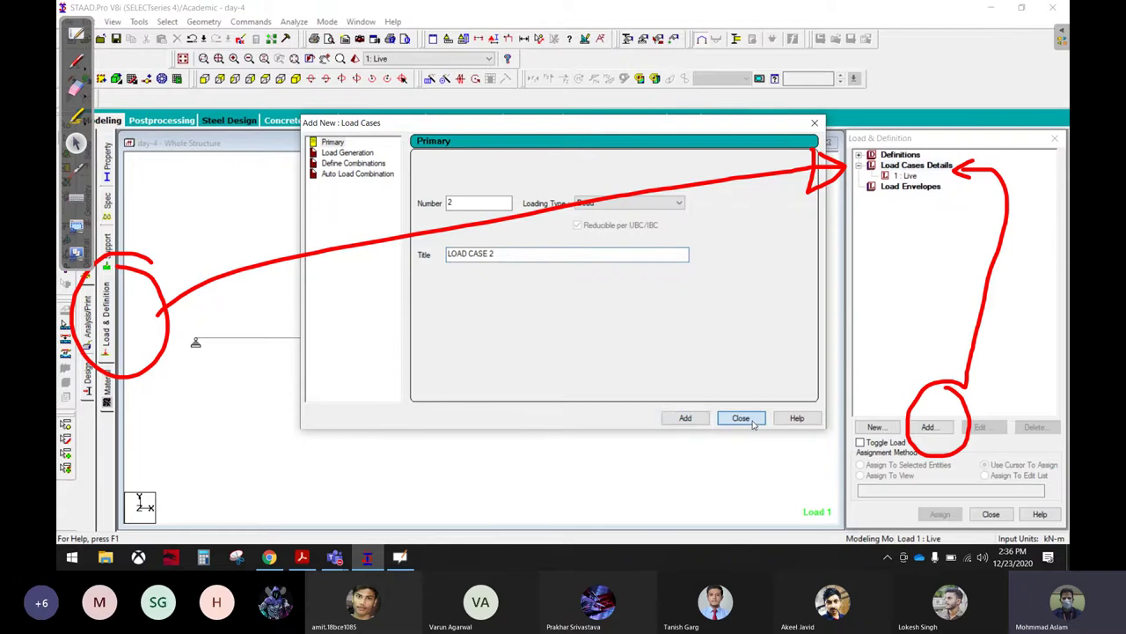
click(741, 418)
click(906, 176)
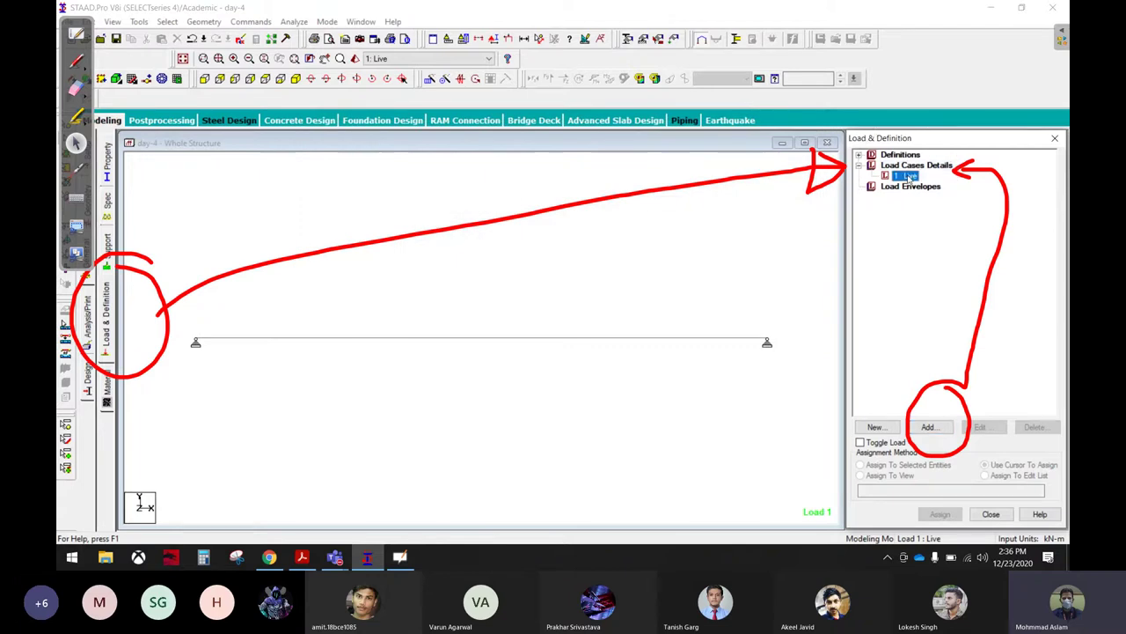
click(949, 428)
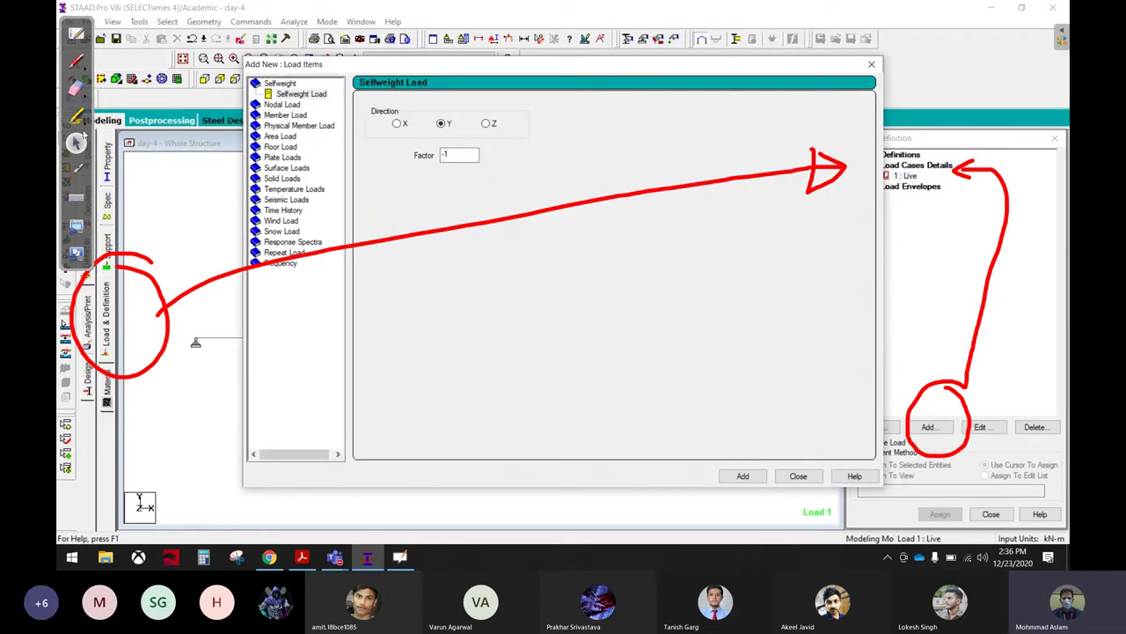
Step: Sketch a supported beam with a point load in red and point to member loads
click(76, 59)
drag(428, 293, 611, 290)
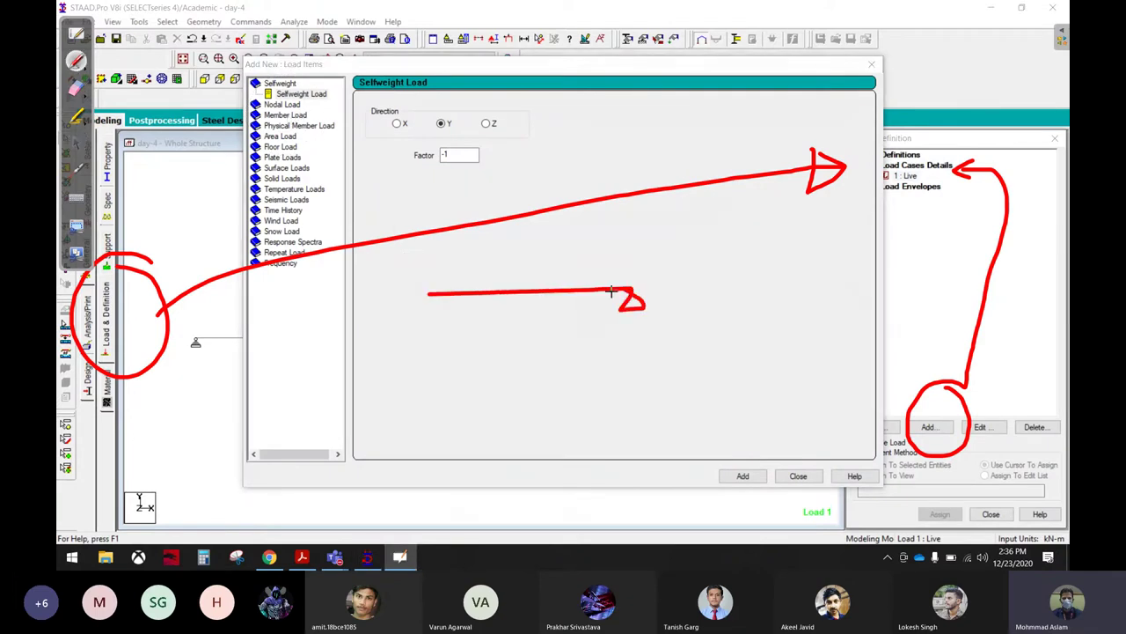
mouse_move(425, 291)
mouse_down()
mouse_move(416, 312)
mouse_move(429, 294)
mouse_up()
mouse_move(511, 246)
mouse_down()
mouse_move(511, 288)
mouse_move(530, 275)
mouse_move(560, 283)
mouse_move(589, 248)
mouse_move(667, 268)
mouse_move(695, 264)
mouse_move(723, 237)
mouse_move(755, 240)
mouse_move(760, 253)
mouse_up()
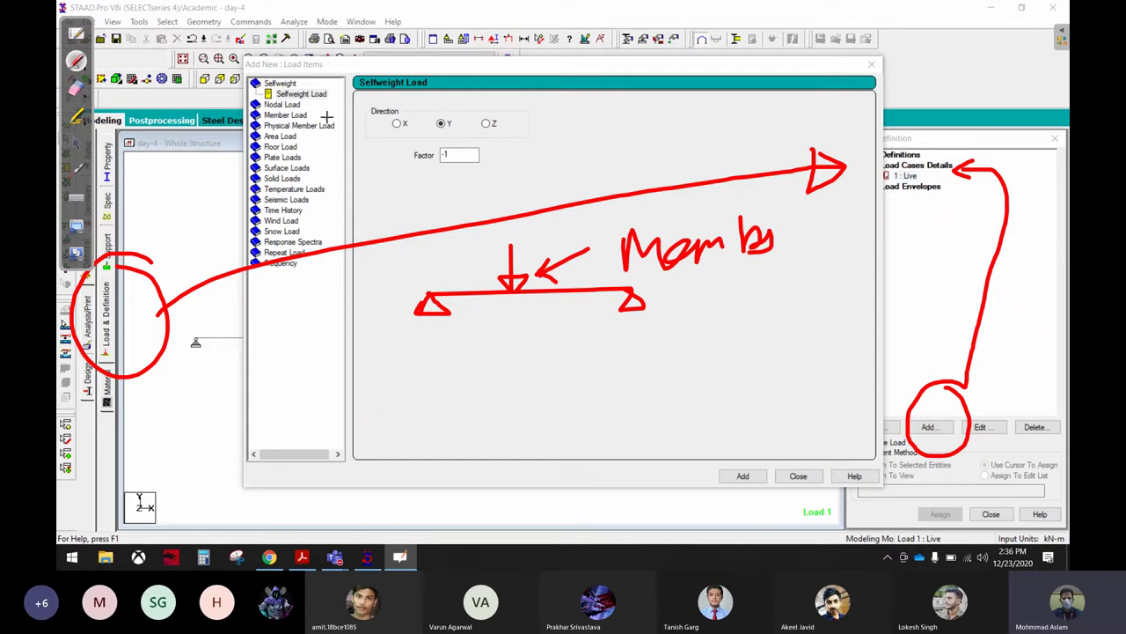
drag(324, 112, 501, 111)
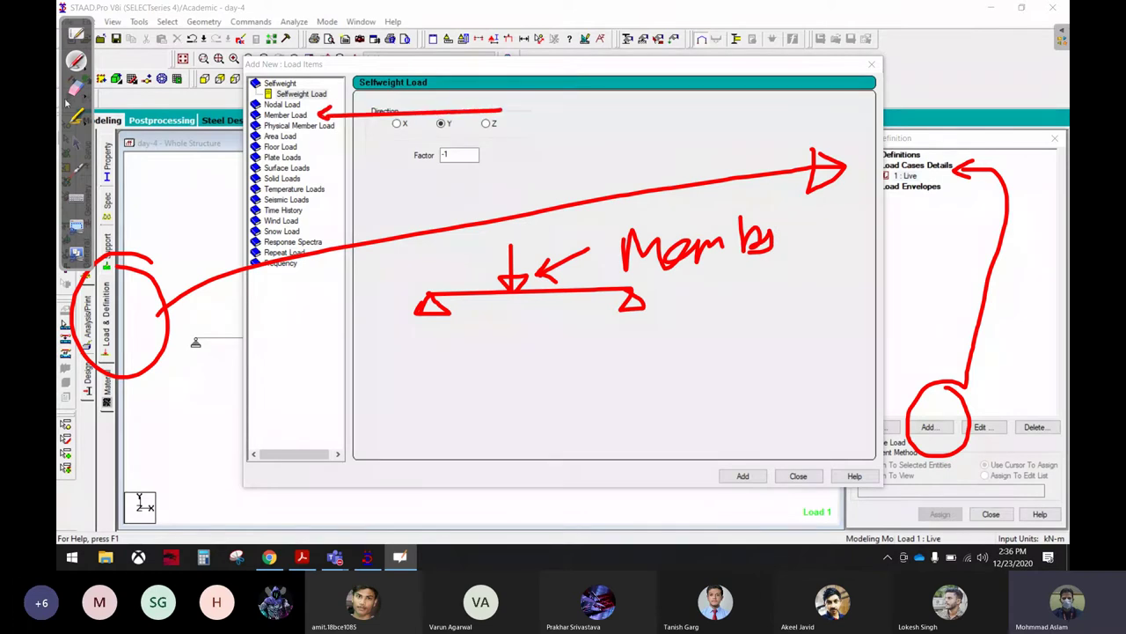
click(77, 146)
Step: Choose a Concentrated Force member load and set P to -60 kN
click(299, 116)
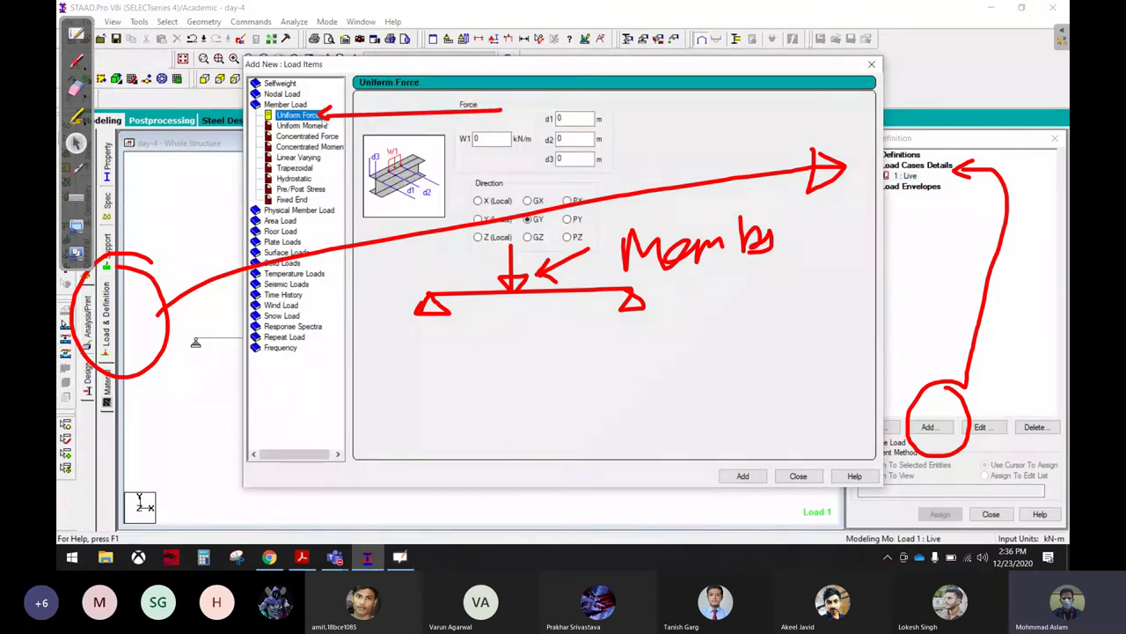
click(77, 88)
mouse_move(163, 269)
mouse_down()
mouse_move(131, 367)
mouse_move(285, 292)
mouse_move(490, 290)
mouse_move(771, 188)
mouse_move(544, 294)
mouse_up()
click(77, 144)
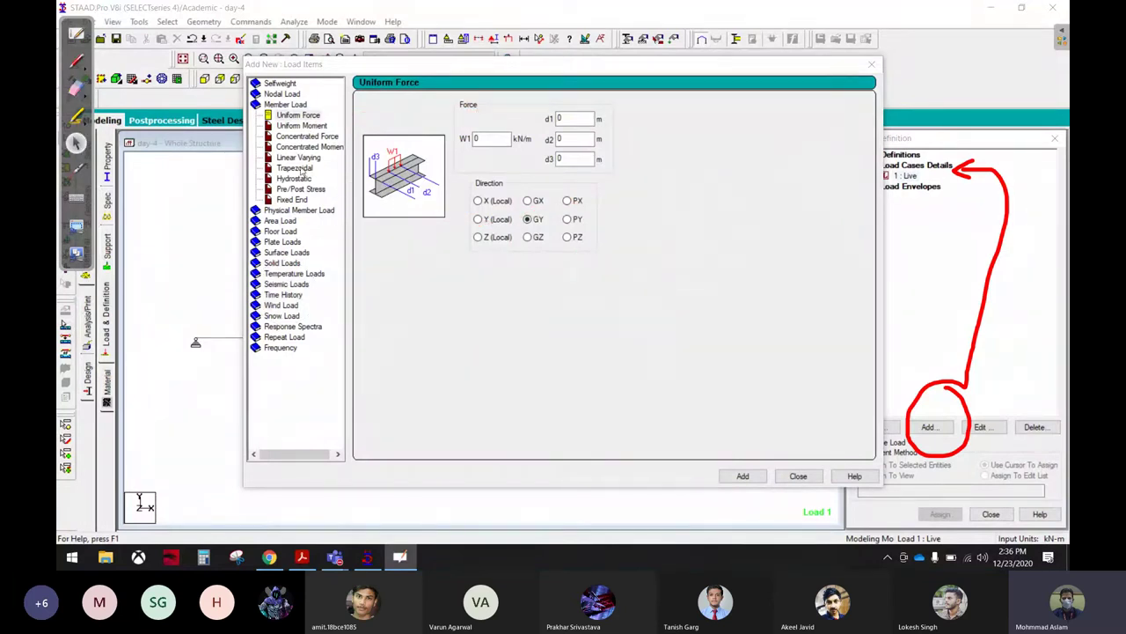
click(333, 137)
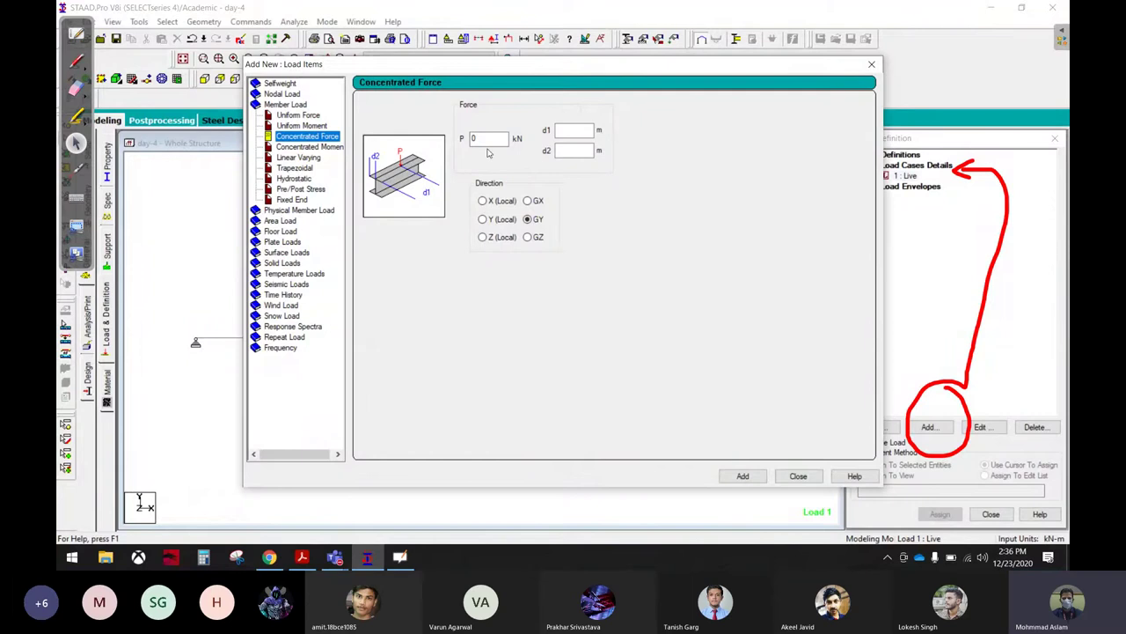
double_click(489, 138)
text(-60)
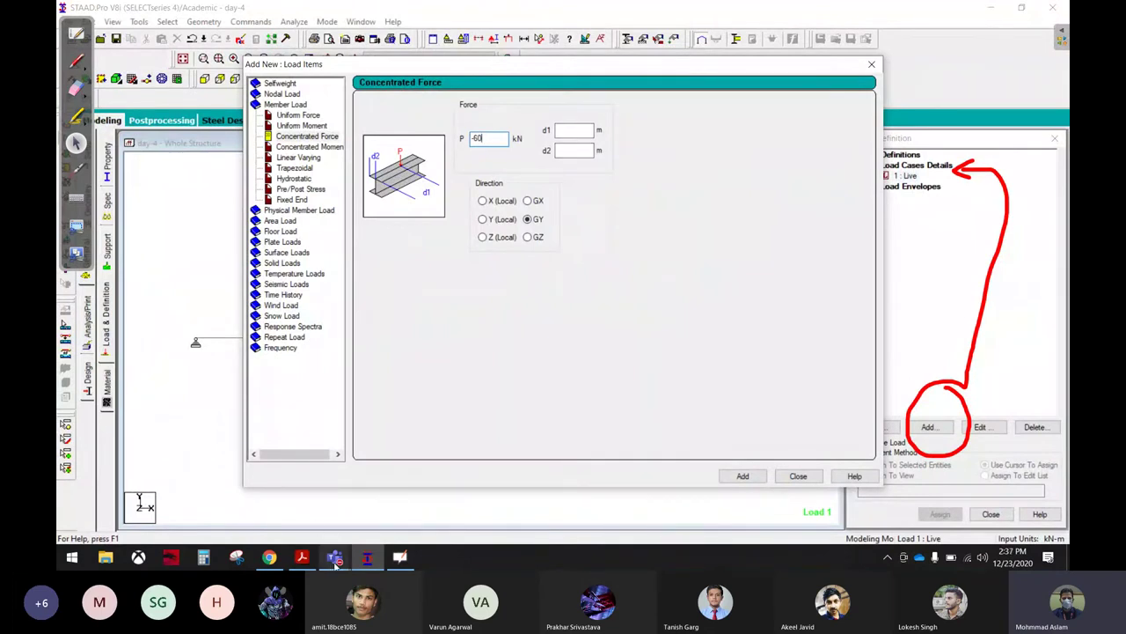
Step: Check the load against the textbook PDF, then try adding the concentrated force
click(302, 556)
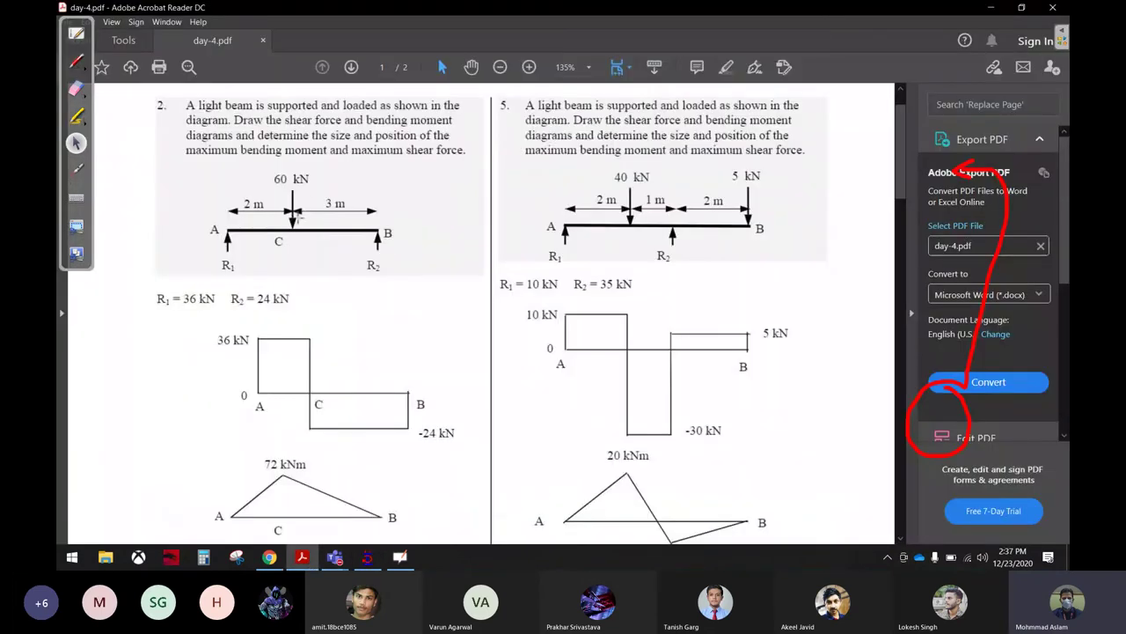
key(alt+Tab)
click(750, 481)
click(740, 479)
Step: Sketch the beam, supports and point load to show d1 measured from the left end
click(745, 482)
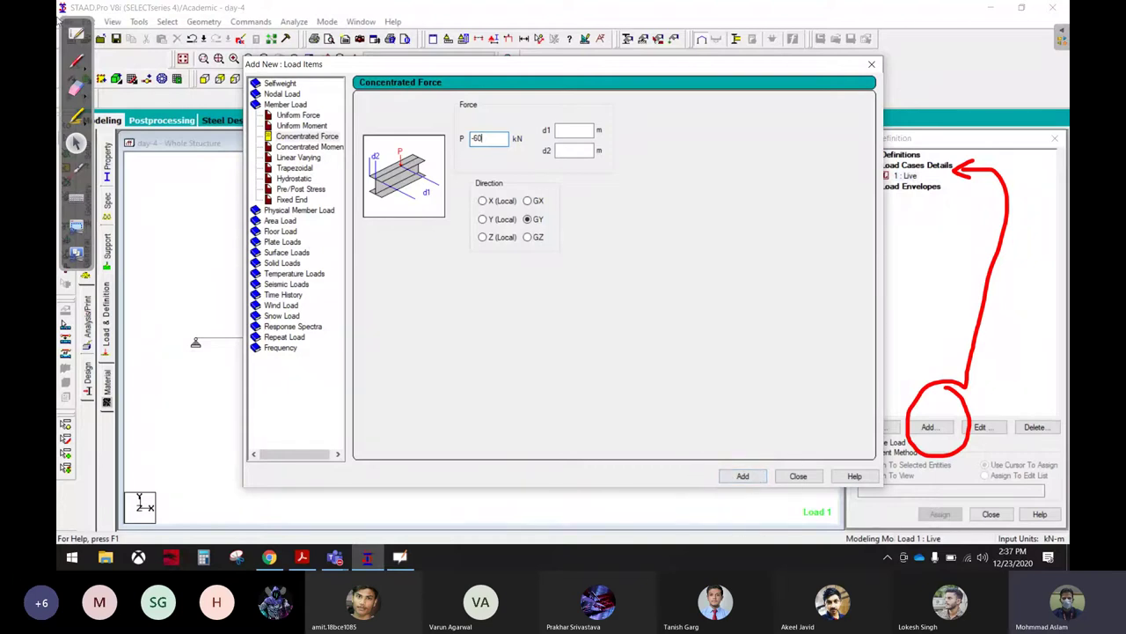
drag(472, 299, 771, 300)
mouse_move(473, 294)
mouse_down()
mouse_move(465, 323)
mouse_move(482, 303)
mouse_up()
drag(757, 317, 767, 299)
mouse_move(568, 254)
mouse_down()
mouse_move(573, 292)
mouse_move(581, 298)
mouse_move(590, 278)
mouse_up()
mouse_move(476, 261)
mouse_down()
mouse_move(481, 281)
mouse_move(567, 269)
mouse_move(556, 227)
mouse_move(651, 125)
mouse_move(602, 123)
mouse_move(600, 108)
mouse_up()
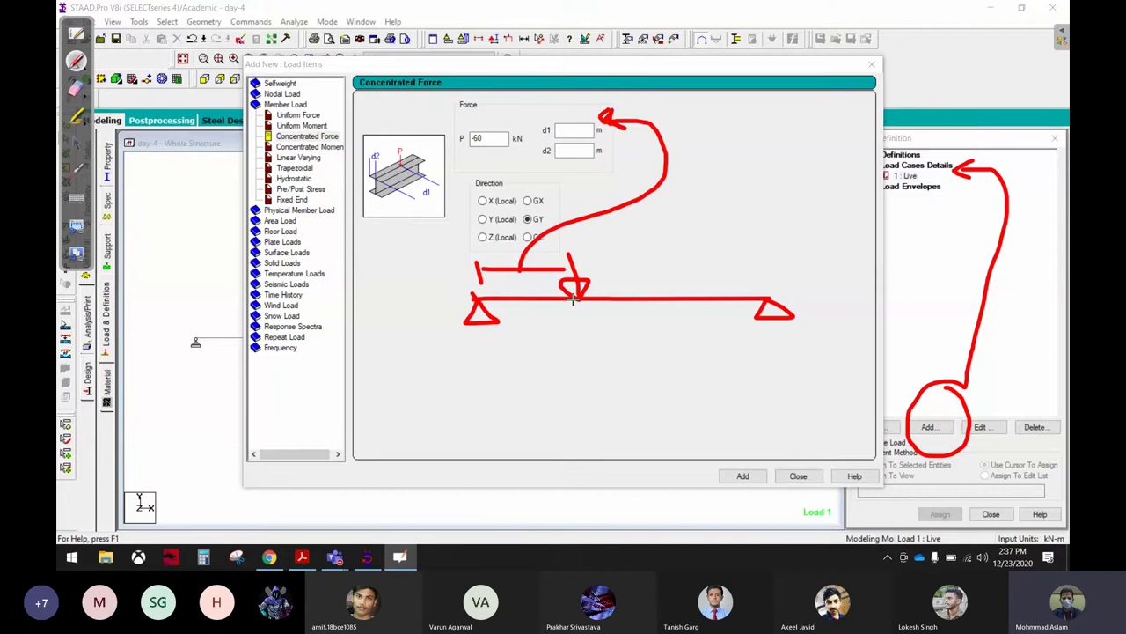
mouse_move(472, 302)
mouse_down()
mouse_move(607, 257)
mouse_move(774, 282)
mouse_move(749, 245)
mouse_move(718, 292)
mouse_move(752, 230)
mouse_move(688, 309)
mouse_move(766, 224)
mouse_move(679, 315)
mouse_up()
drag(717, 255, 685, 318)
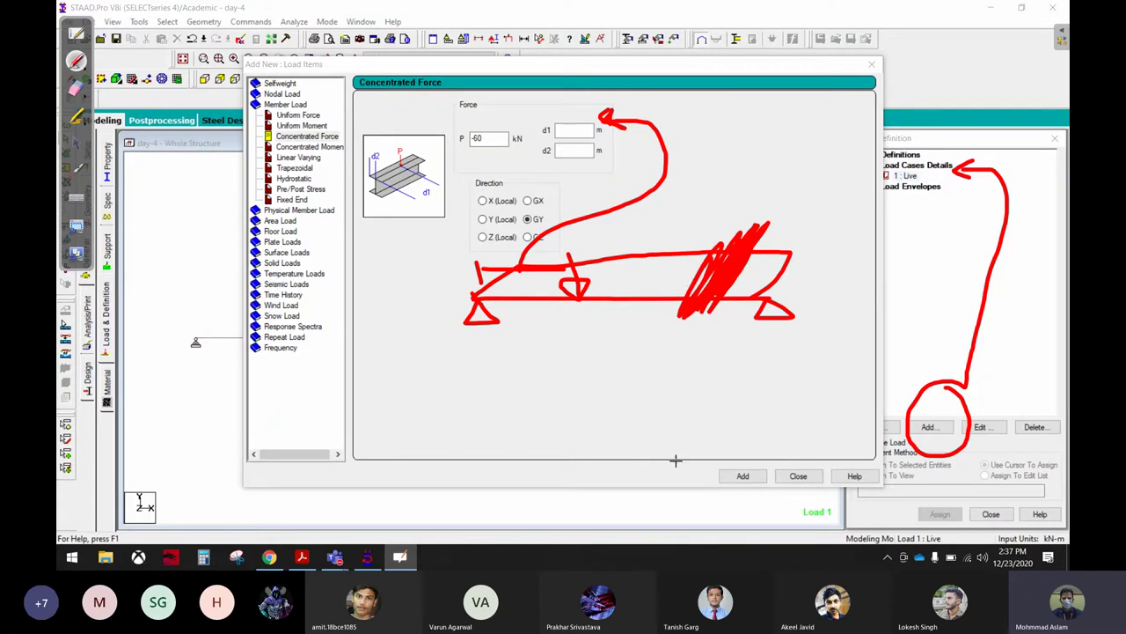
click(76, 144)
Step: Enter d1 = 2 m and add the -60 kN concentrated load to Live
click(566, 129)
text(2)
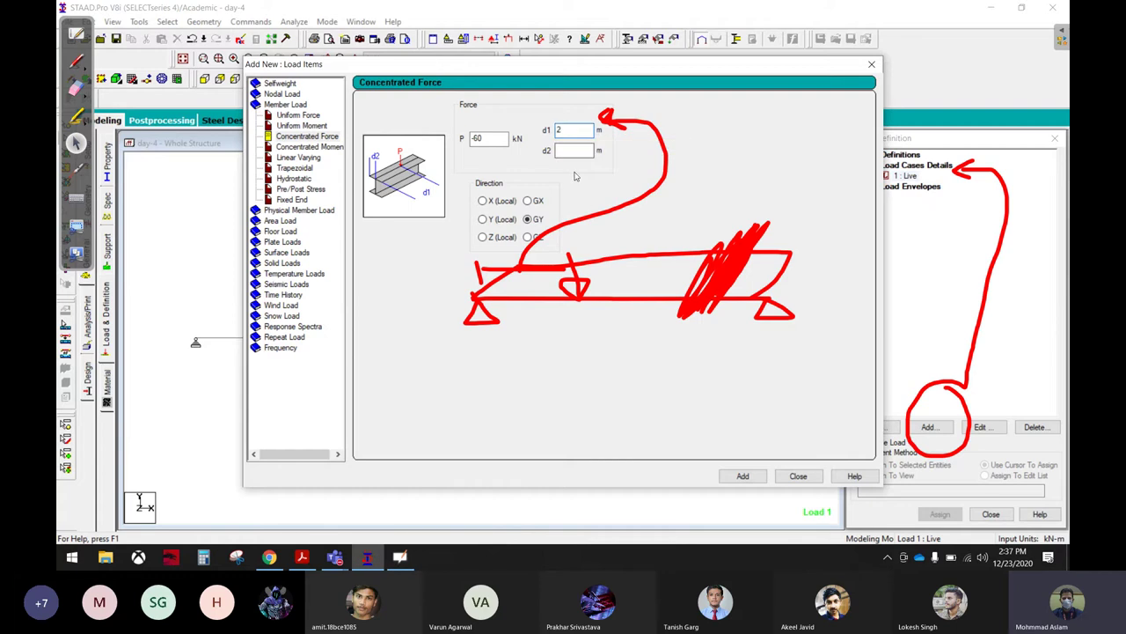
click(752, 476)
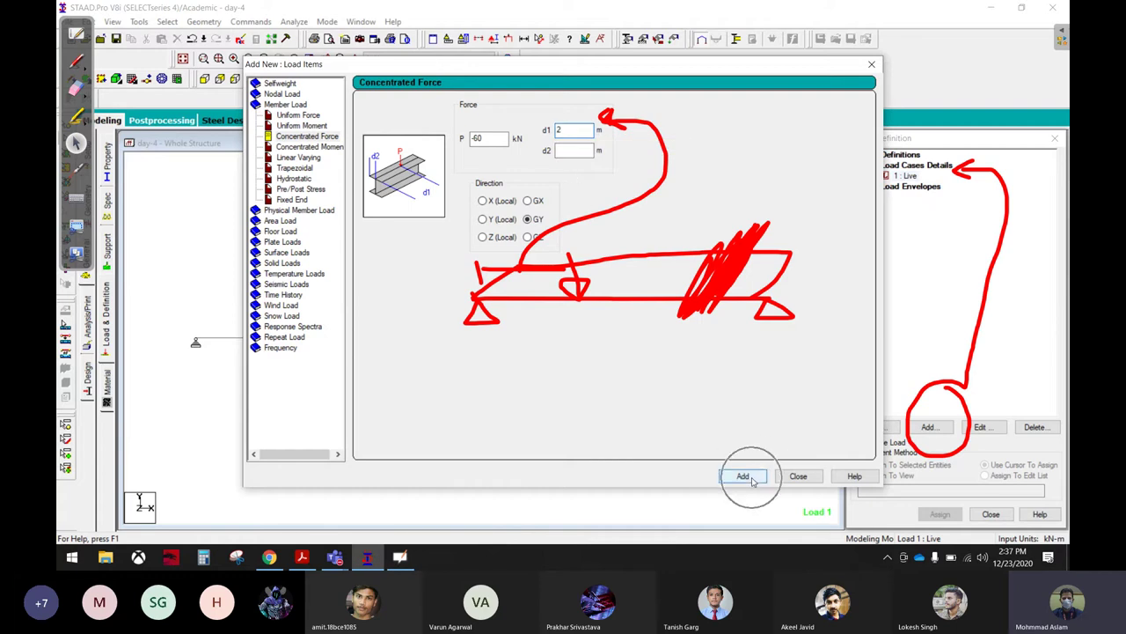
click(799, 477)
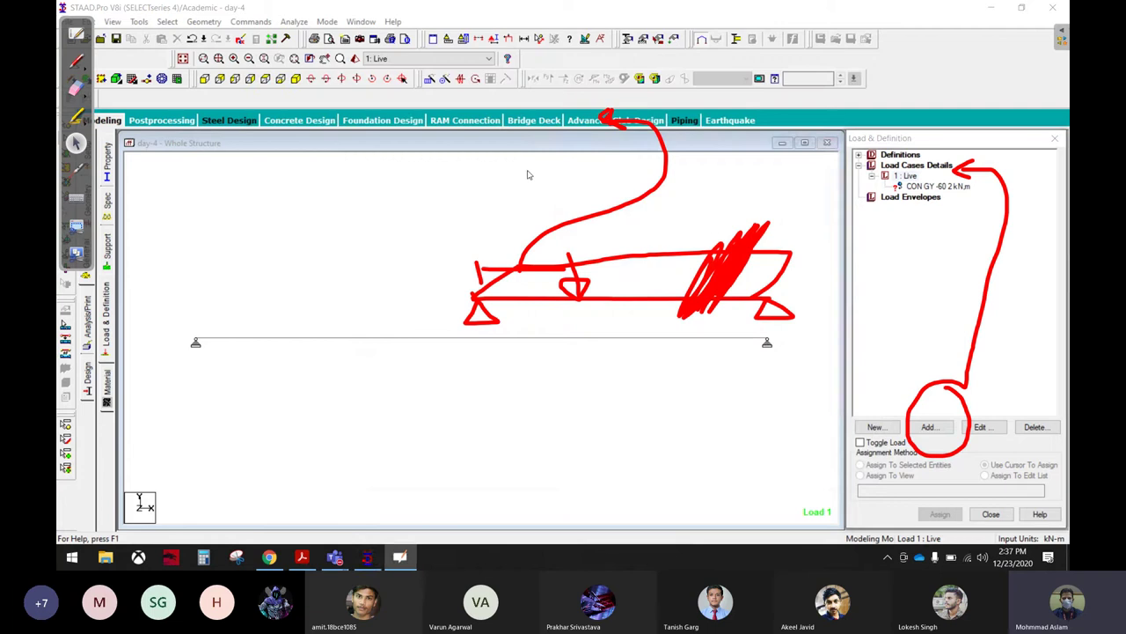
Step: Clear the old sketch, then circle the new concentrated load entry and draw an arrow to the beam
click(77, 90)
mouse_move(665, 180)
mouse_down()
mouse_move(783, 232)
mouse_move(873, 178)
mouse_move(919, 355)
mouse_up()
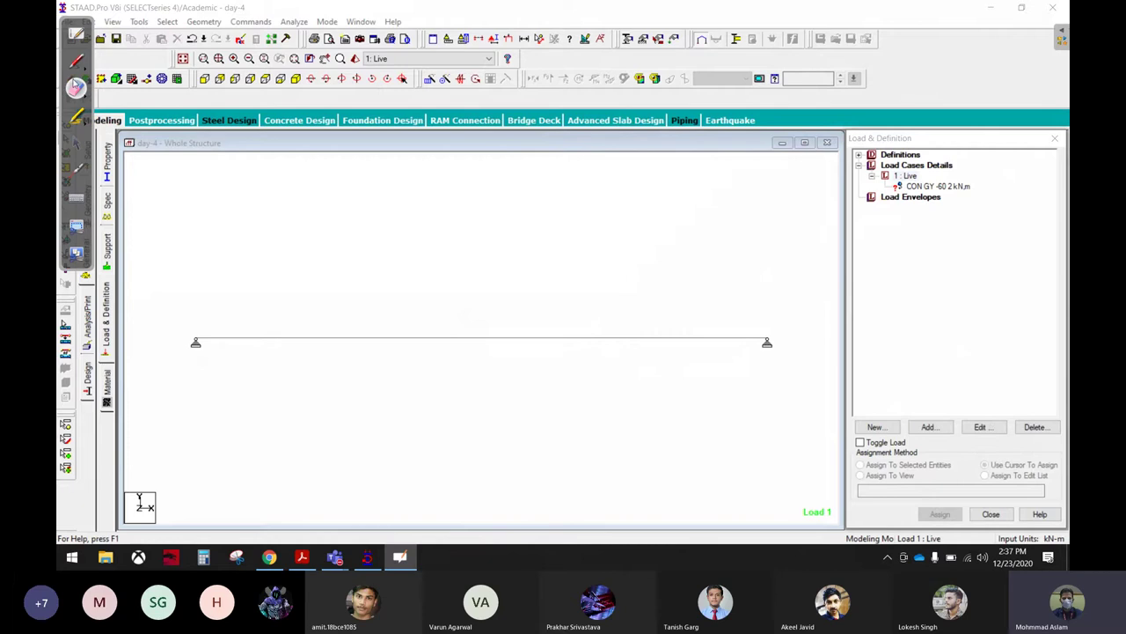
click(77, 60)
mouse_move(975, 176)
mouse_down()
mouse_move(889, 194)
mouse_move(985, 181)
mouse_up()
mouse_move(889, 189)
mouse_down()
mouse_move(841, 185)
mouse_move(577, 274)
mouse_move(560, 329)
mouse_up()
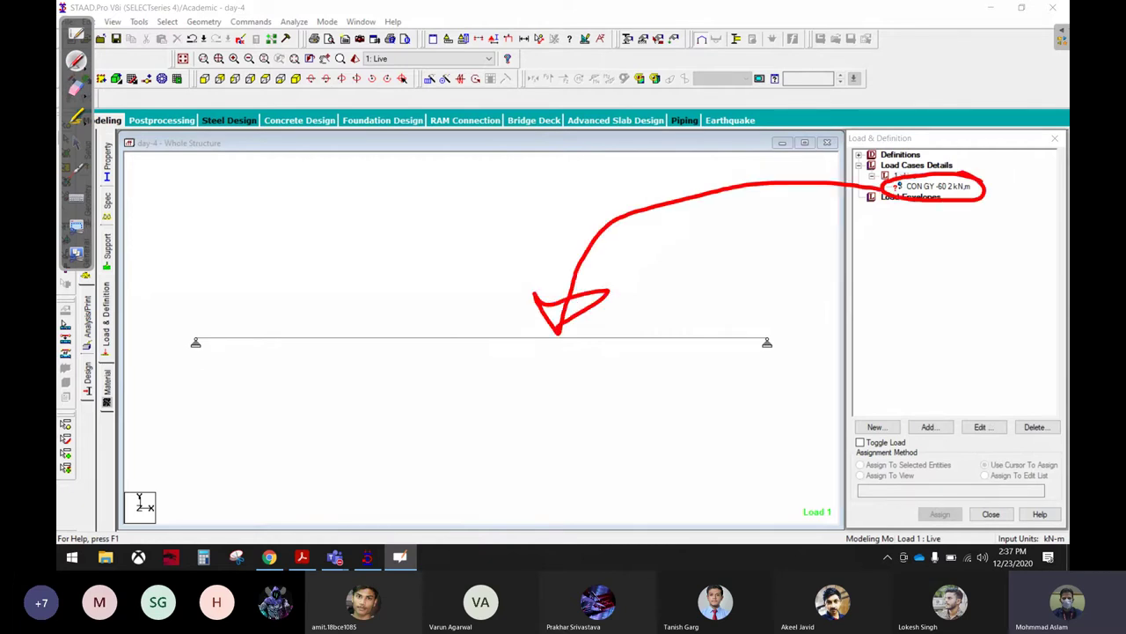
click(75, 143)
Step: Assign the CON GY -60 kN load at 2 m to beam 1 and confirm
click(931, 186)
click(696, 339)
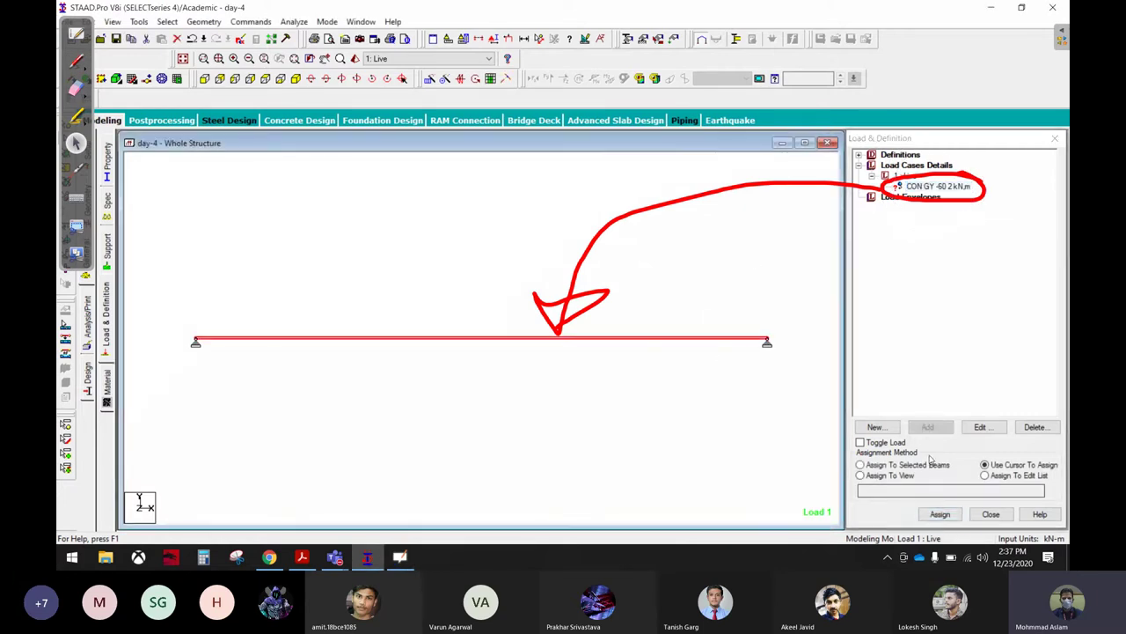
click(928, 465)
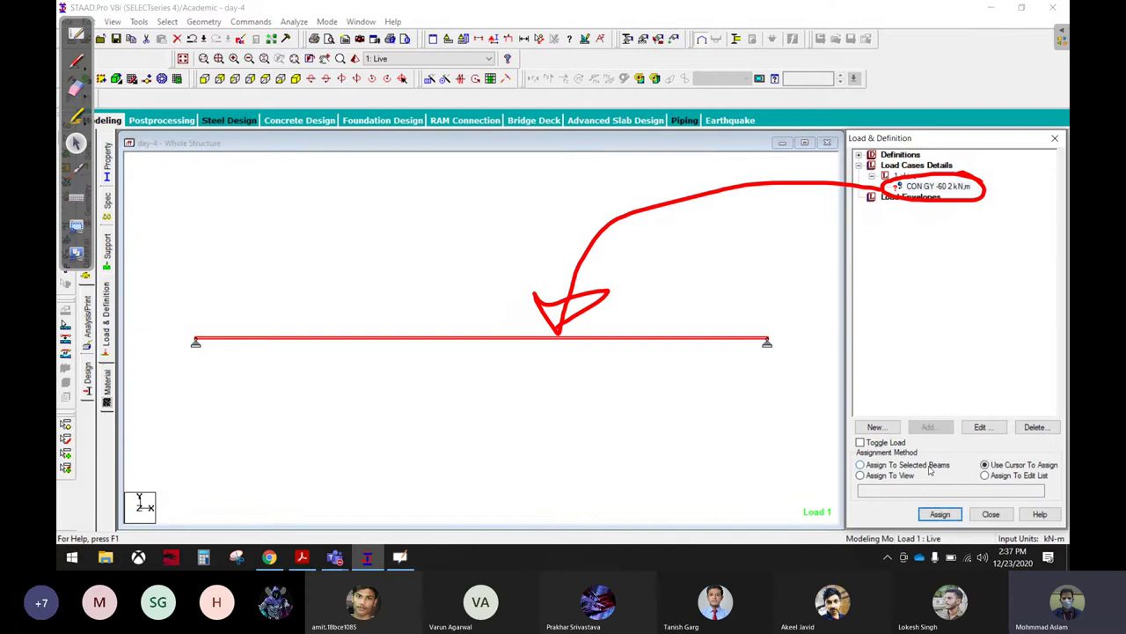
click(940, 514)
click(978, 366)
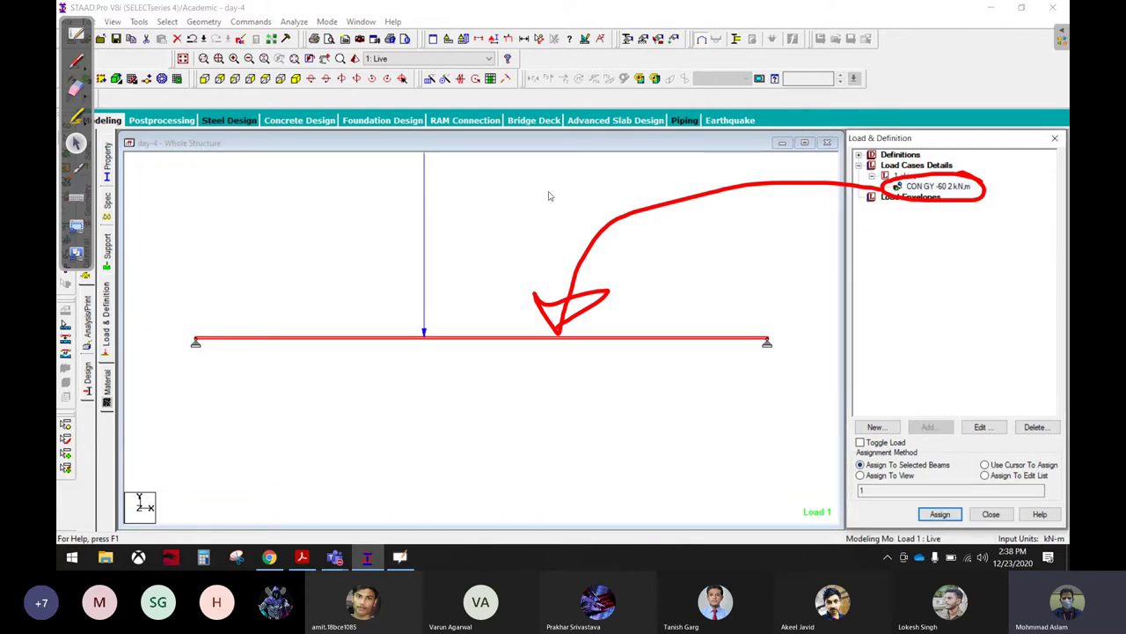
Step: Erase the arrow and circle, then label the 2 m and 3 m spans either side of the load
click(77, 88)
mouse_move(563, 304)
mouse_down()
mouse_move(586, 252)
mouse_move(759, 206)
mouse_up()
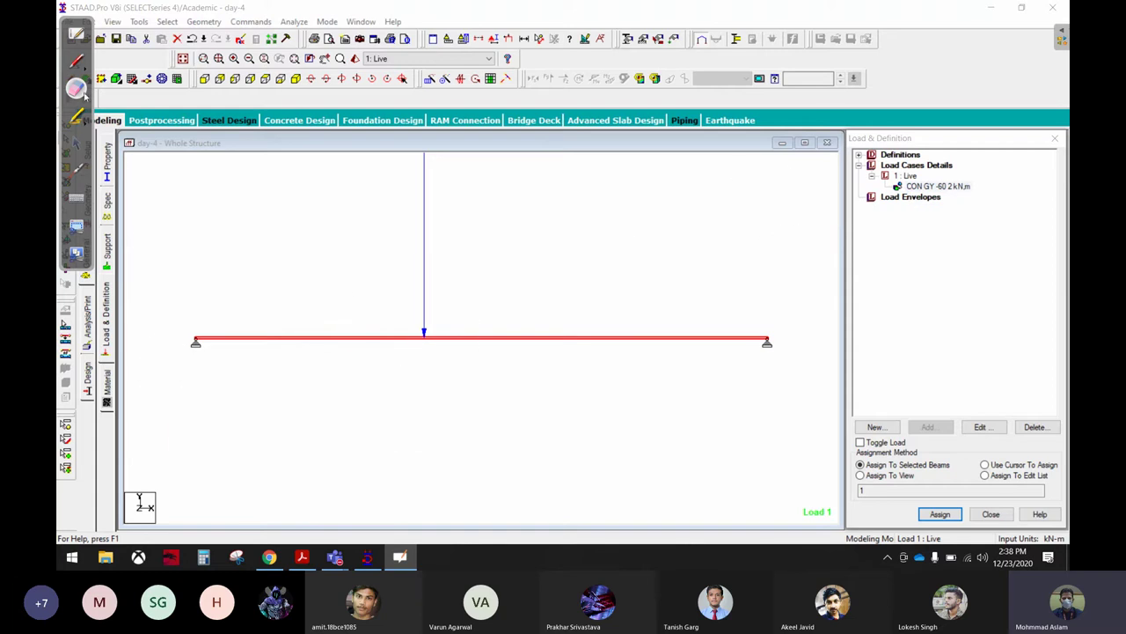
click(77, 63)
mouse_move(273, 278)
mouse_down()
mouse_move(290, 301)
mouse_move(304, 290)
mouse_move(313, 301)
mouse_up()
mouse_move(484, 283)
mouse_down()
mouse_move(505, 298)
mouse_move(470, 315)
mouse_move(551, 326)
mouse_up()
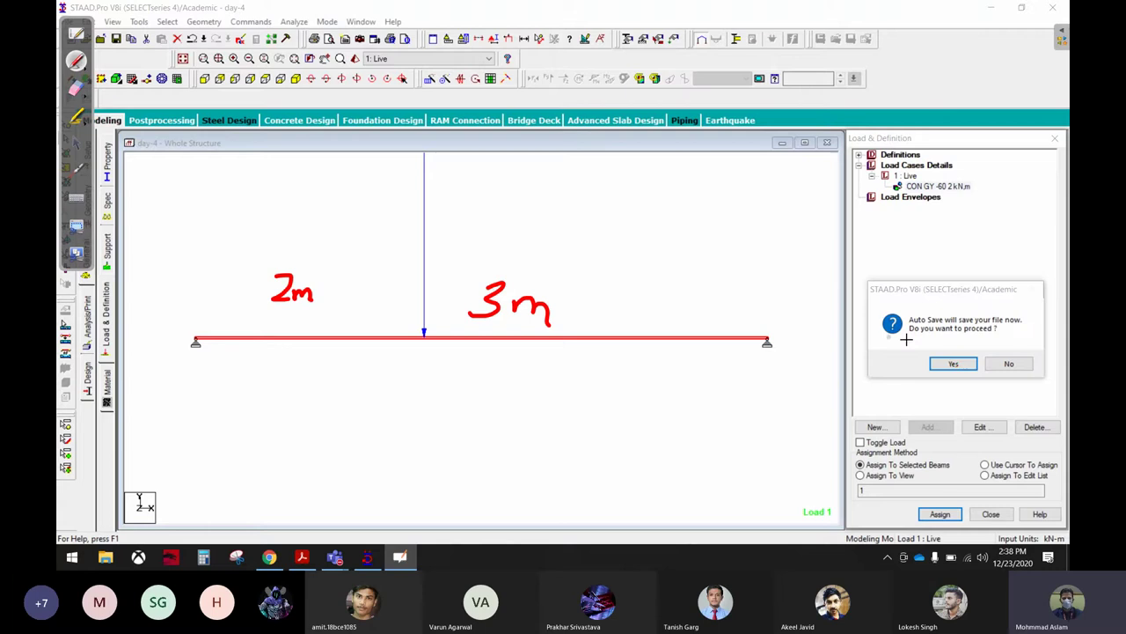
Step: Save the modified model and erase the 2 m and 3 m span labels
click(75, 145)
click(954, 363)
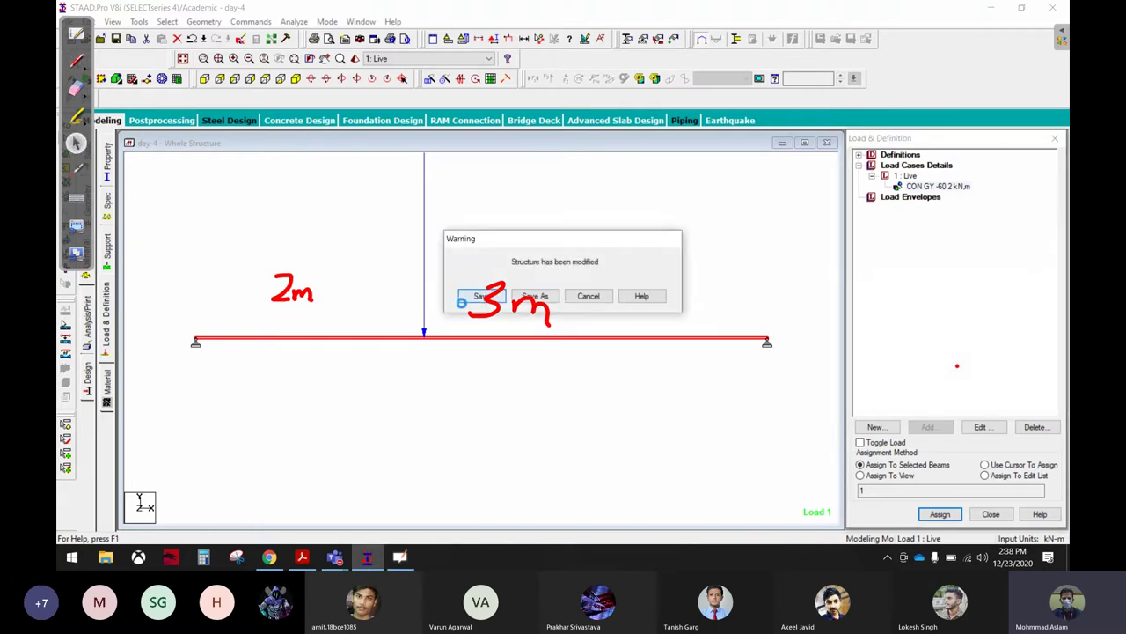
click(461, 300)
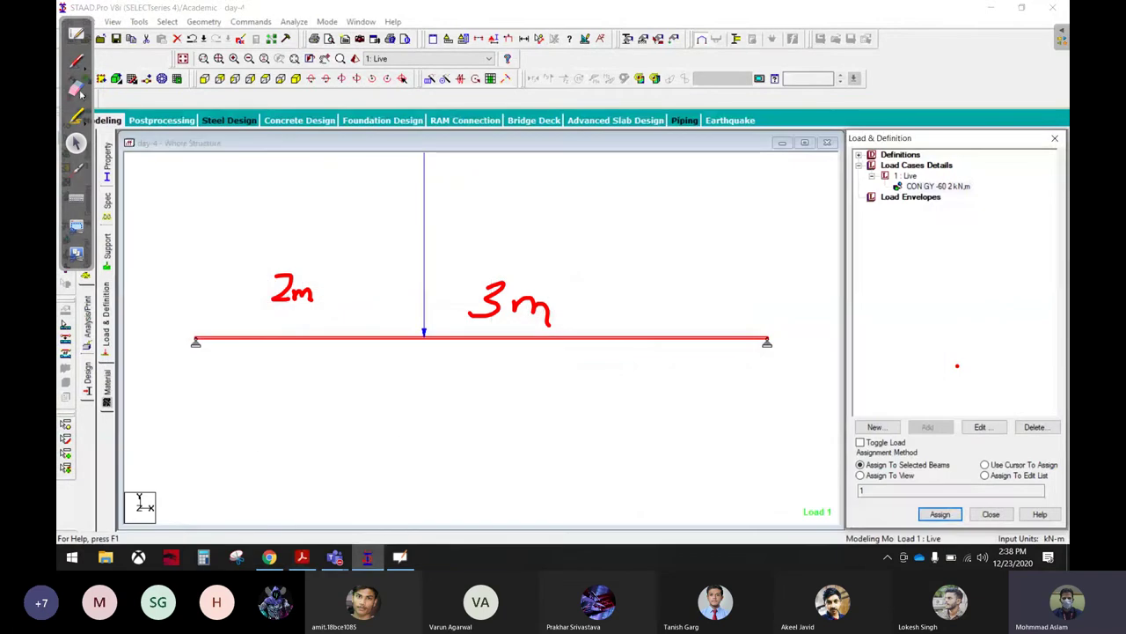
click(76, 88)
mouse_move(293, 290)
mouse_down()
mouse_move(264, 327)
mouse_move(290, 365)
mouse_move(447, 297)
mouse_up()
click(76, 141)
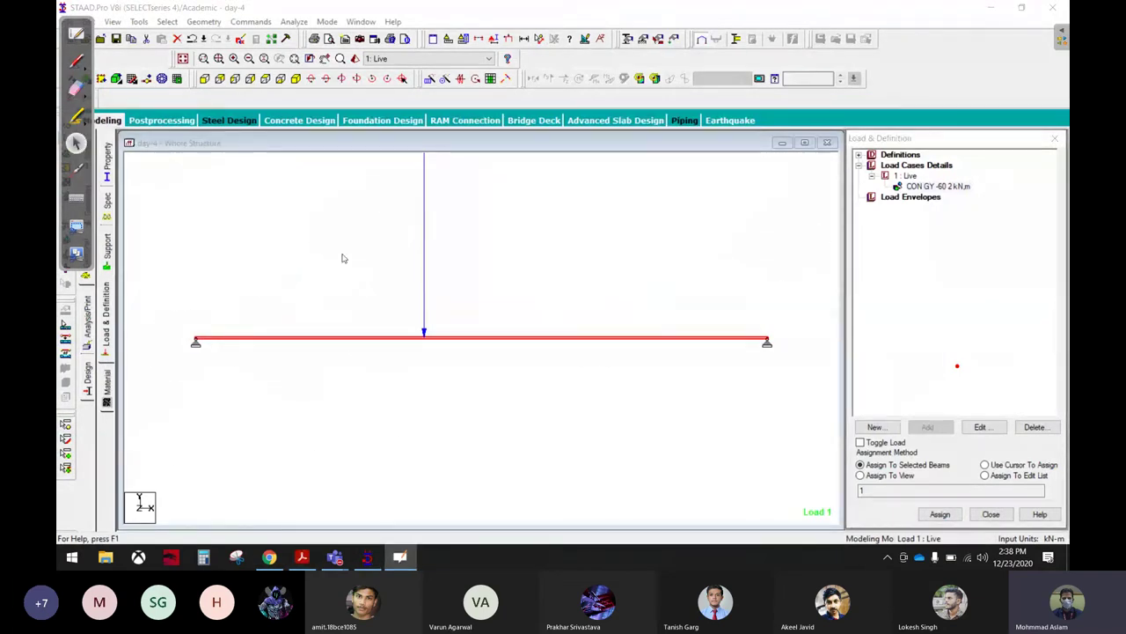
Step: Add a PERFORM ANALYSIS command with No Print and deselect the beam
click(87, 327)
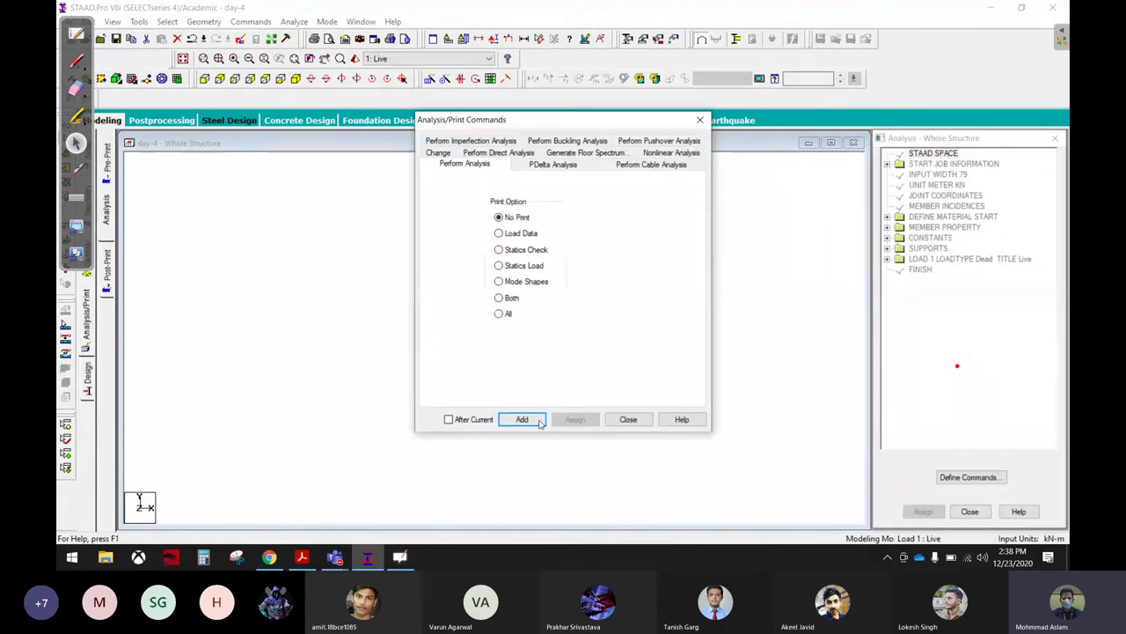
click(521, 419)
click(627, 418)
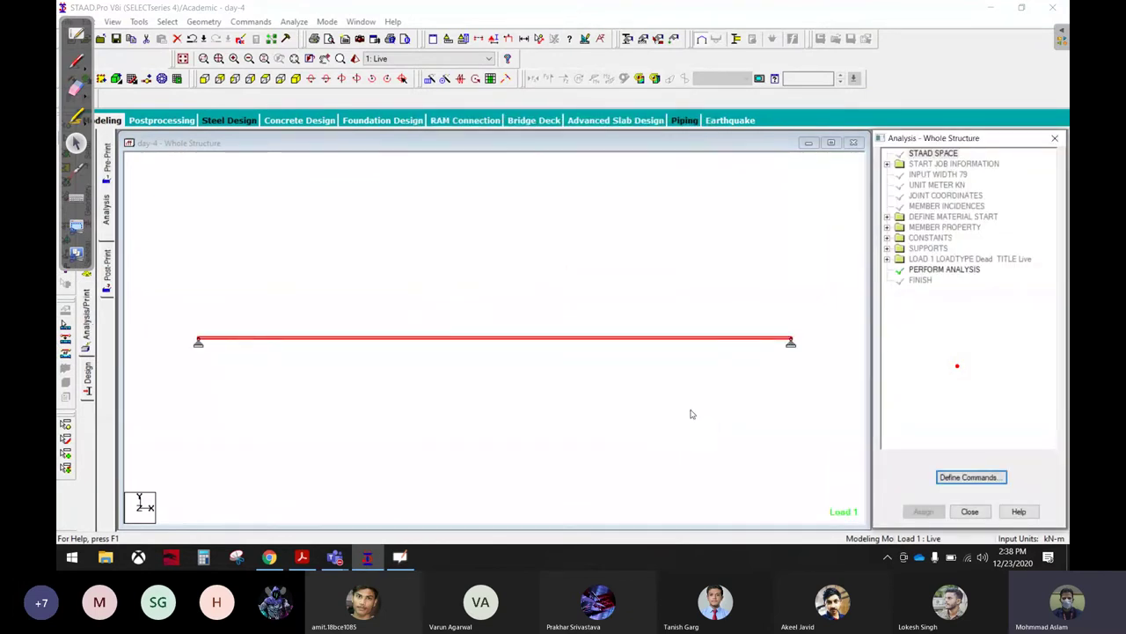
click(536, 276)
click(295, 21)
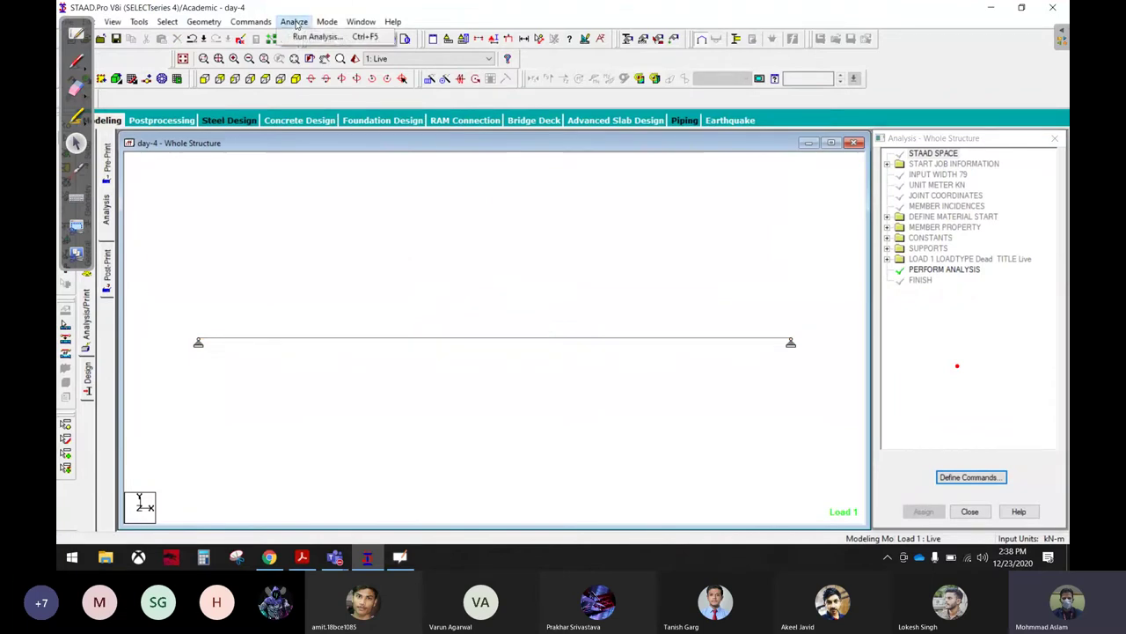
Step: Save and run the analysis, confirm the log reports 0 Error(s), then close the log
click(303, 38)
click(487, 295)
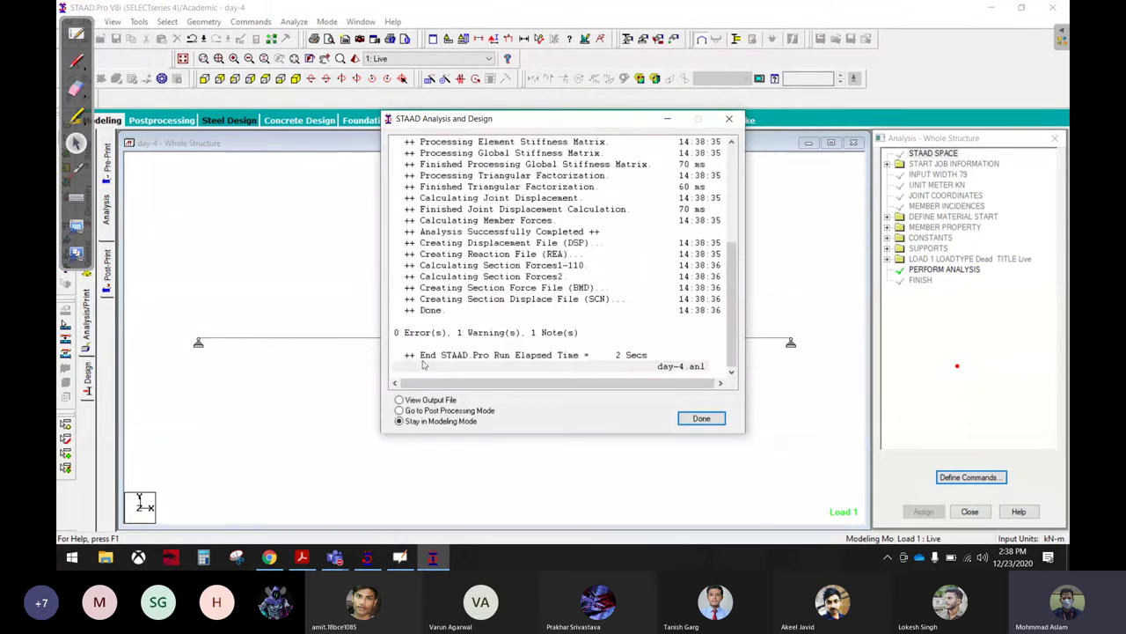
mouse_move(440, 322)
mouse_down()
mouse_move(383, 363)
mouse_move(442, 315)
mouse_move(586, 237)
mouse_up()
drag(562, 327, 581, 241)
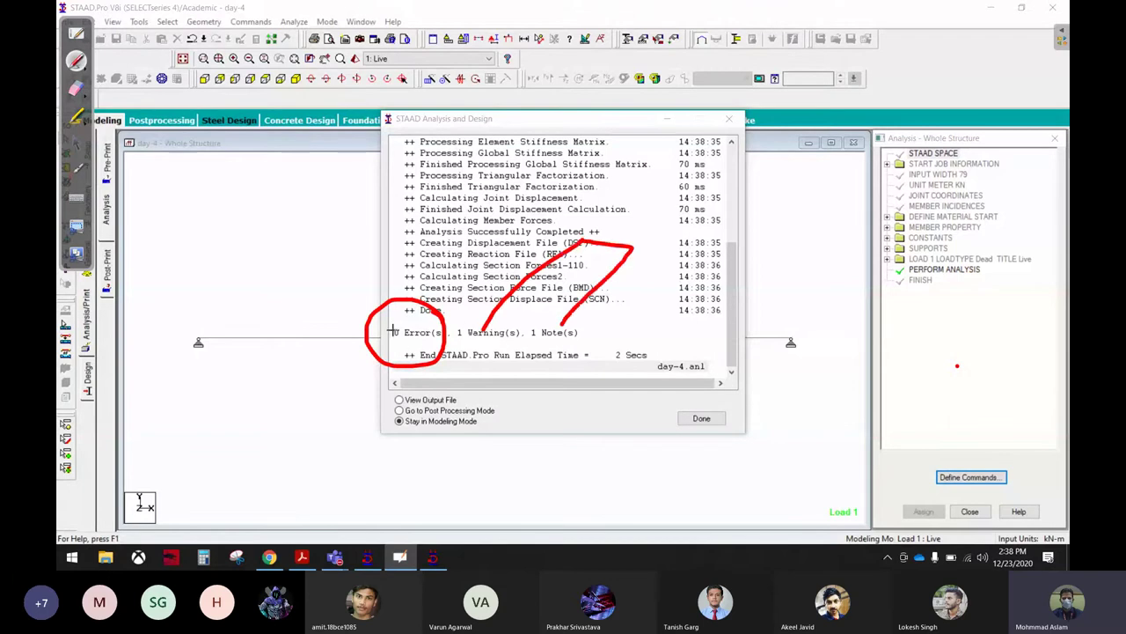
mouse_move(409, 322)
mouse_down()
mouse_move(394, 370)
mouse_move(430, 328)
mouse_move(351, 363)
mouse_move(641, 276)
mouse_move(421, 252)
mouse_up()
click(77, 88)
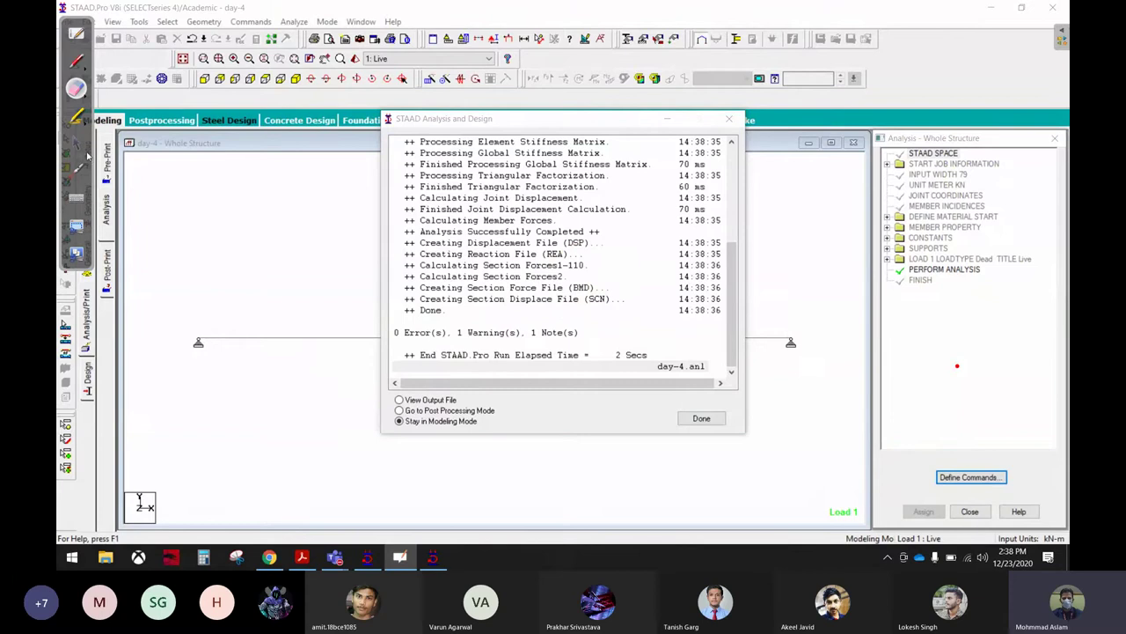
click(701, 418)
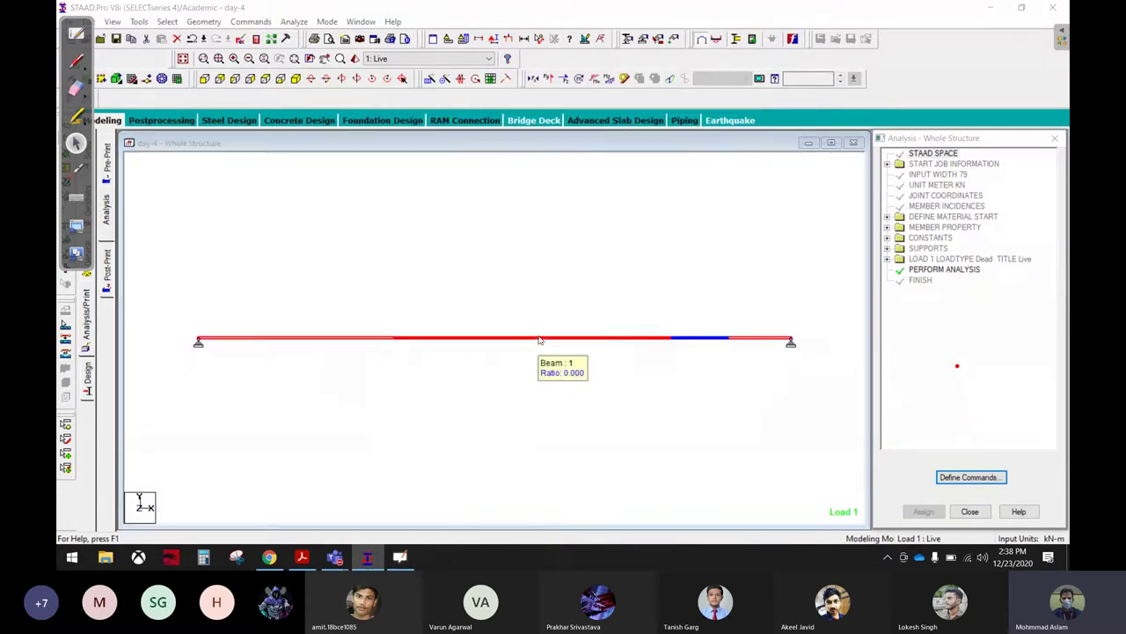
Step: Display beam 1's Bending - Z diagram, circle the -72.00 peak, and bring up the textbook PDF
double_click(547, 339)
click(537, 147)
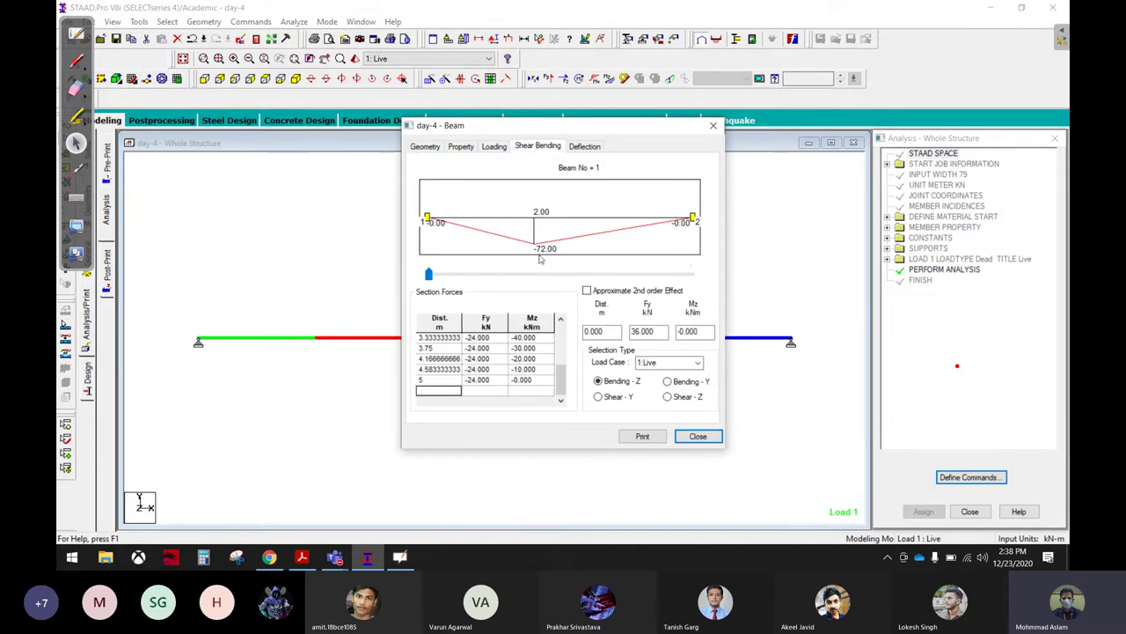
click(75, 59)
mouse_move(563, 239)
mouse_down()
mouse_move(494, 249)
mouse_move(527, 236)
mouse_up()
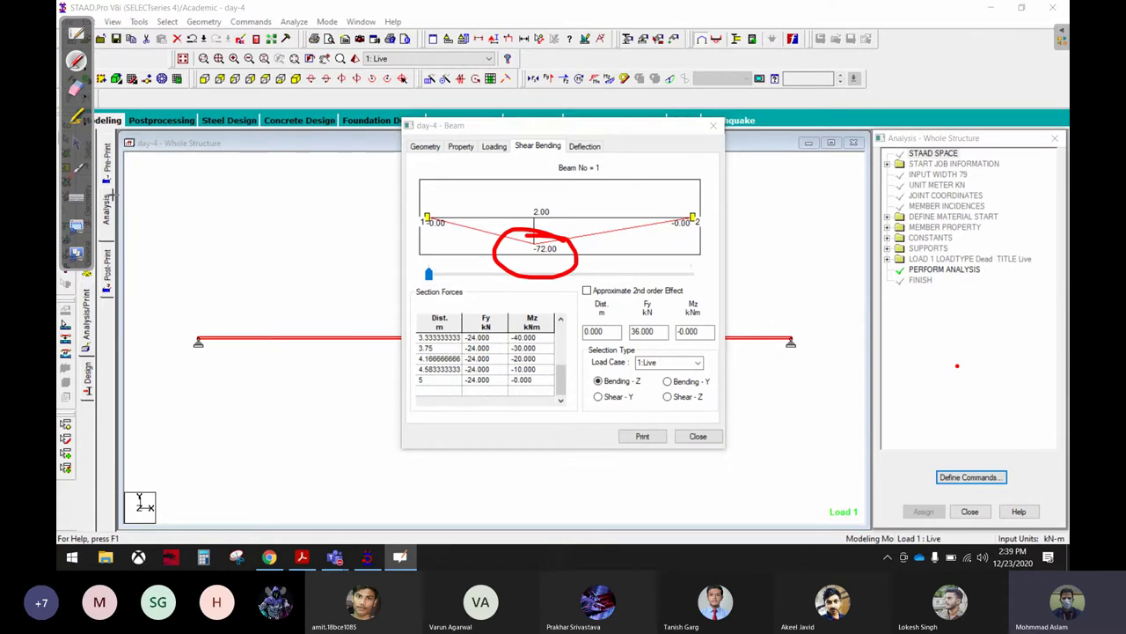
click(81, 147)
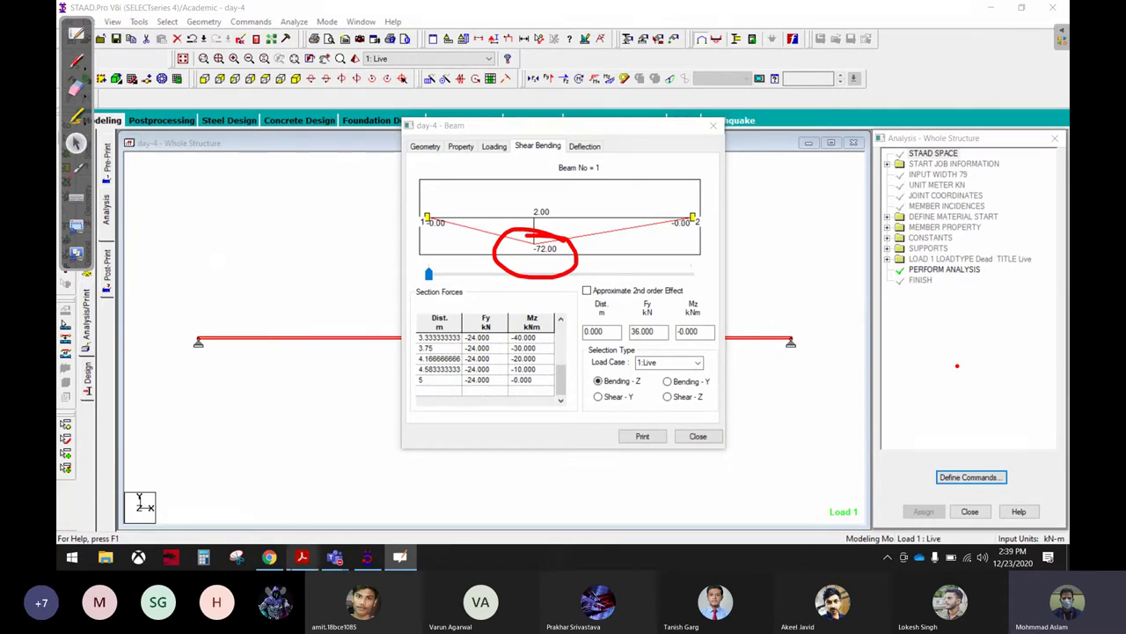
click(303, 556)
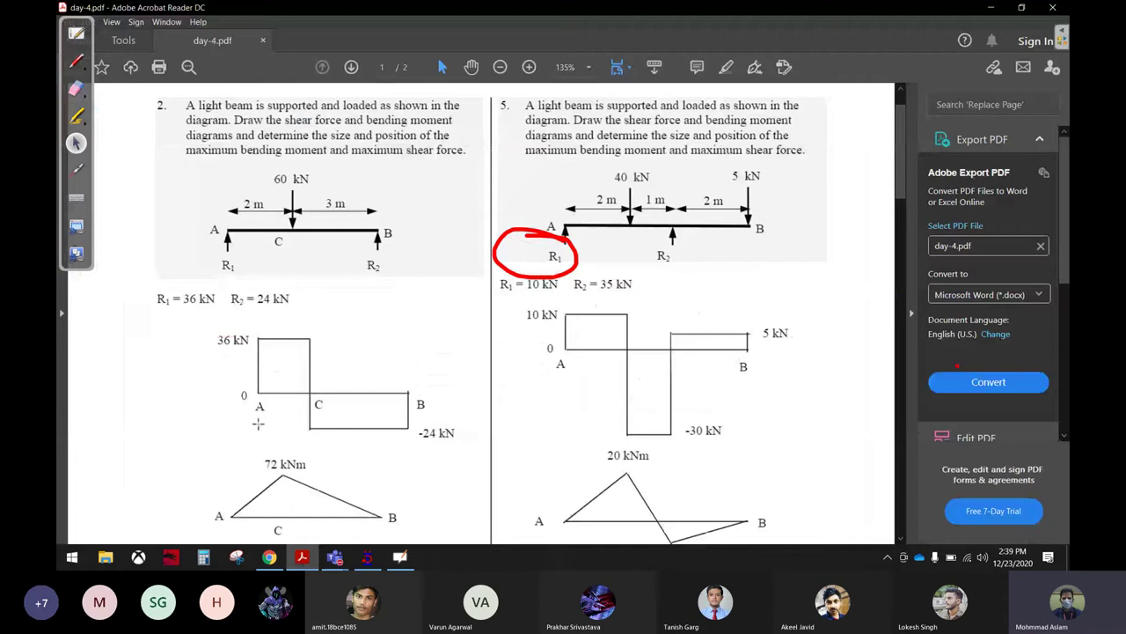
Step: Circle problem 2's 72 kNm moment and 36 kN and -24 kN shear values in the PDF
click(75, 62)
mouse_move(330, 453)
mouse_down()
mouse_move(245, 489)
mouse_move(241, 446)
mouse_up()
mouse_move(259, 333)
mouse_down()
mouse_move(217, 327)
mouse_move(255, 338)
mouse_up()
mouse_move(447, 410)
mouse_down()
mouse_move(424, 449)
mouse_move(444, 419)
mouse_up()
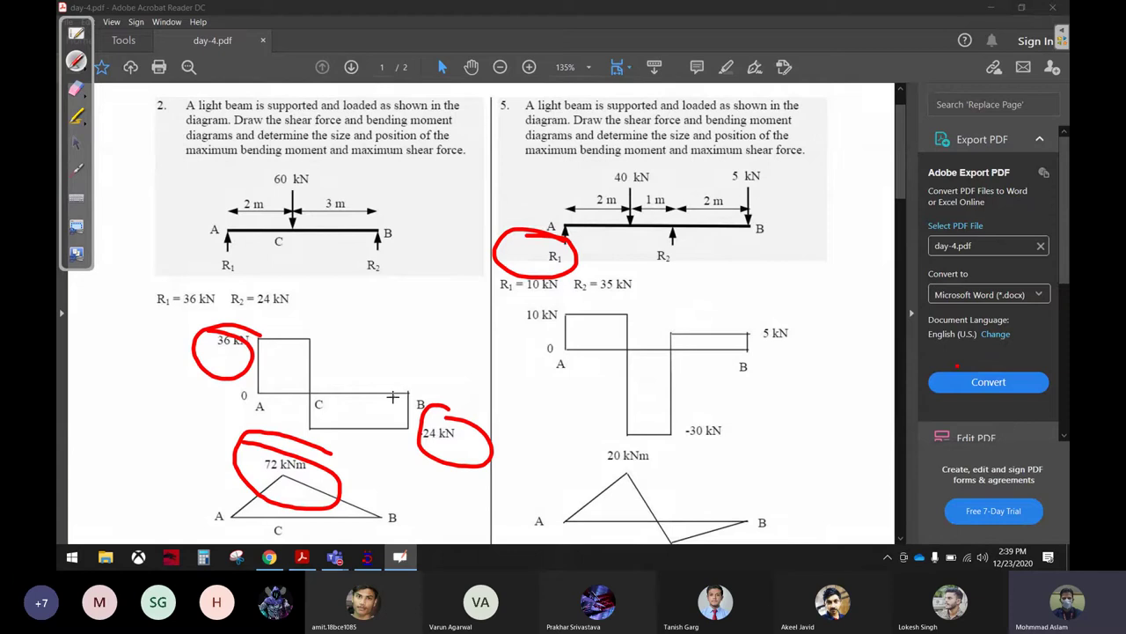
click(76, 143)
mouse_move(334, 557)
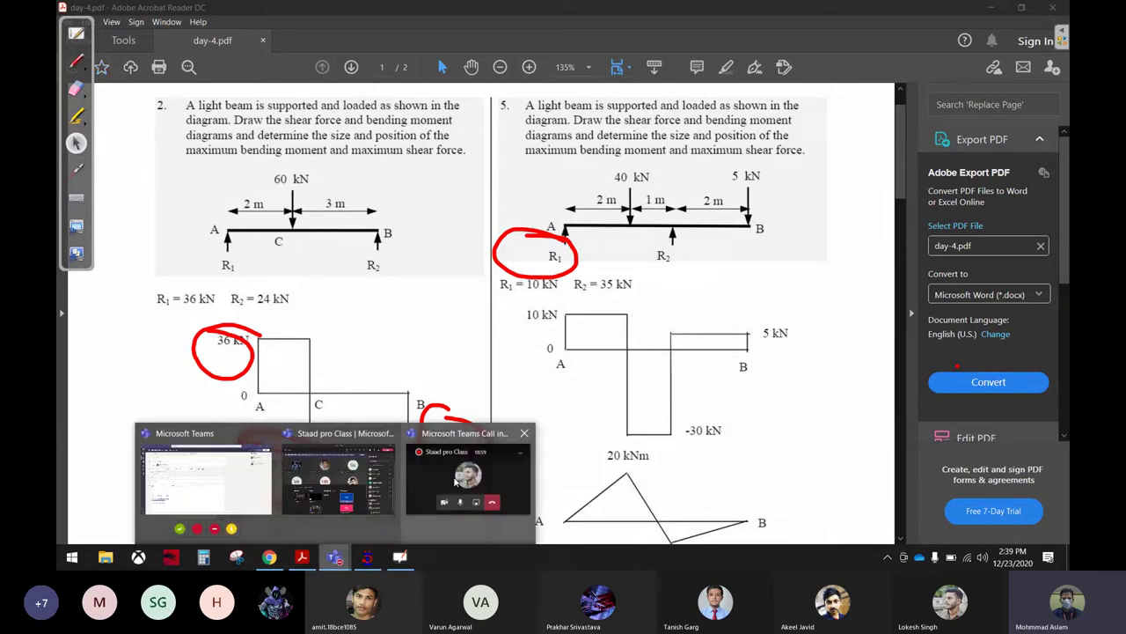
Step: Mute and then unmute the microphone in the Teams call
click(456, 481)
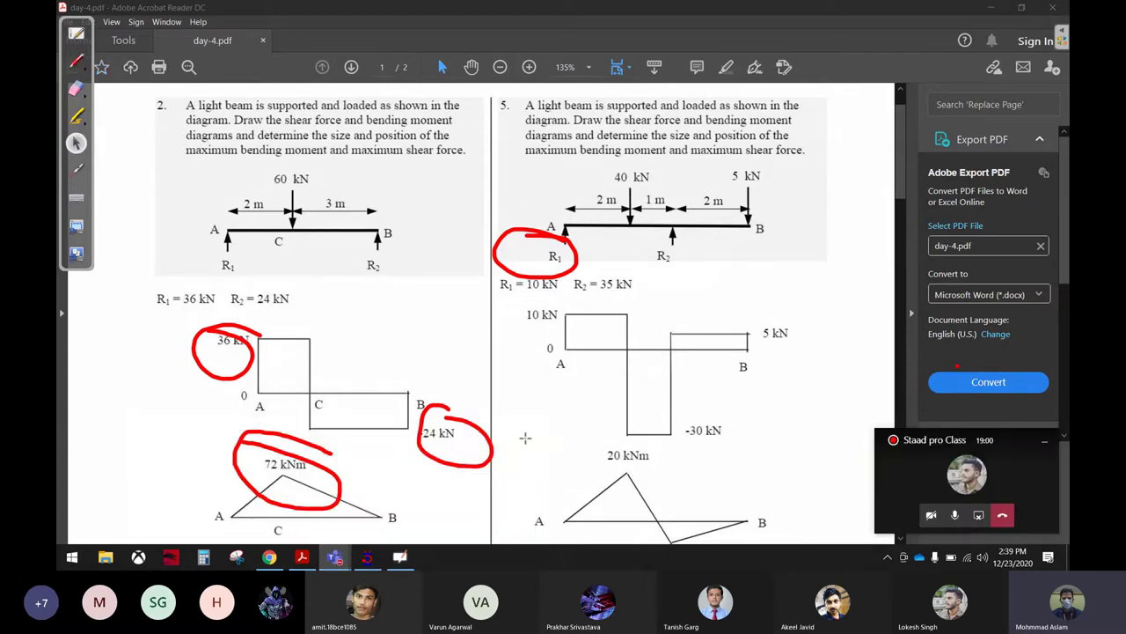
click(956, 515)
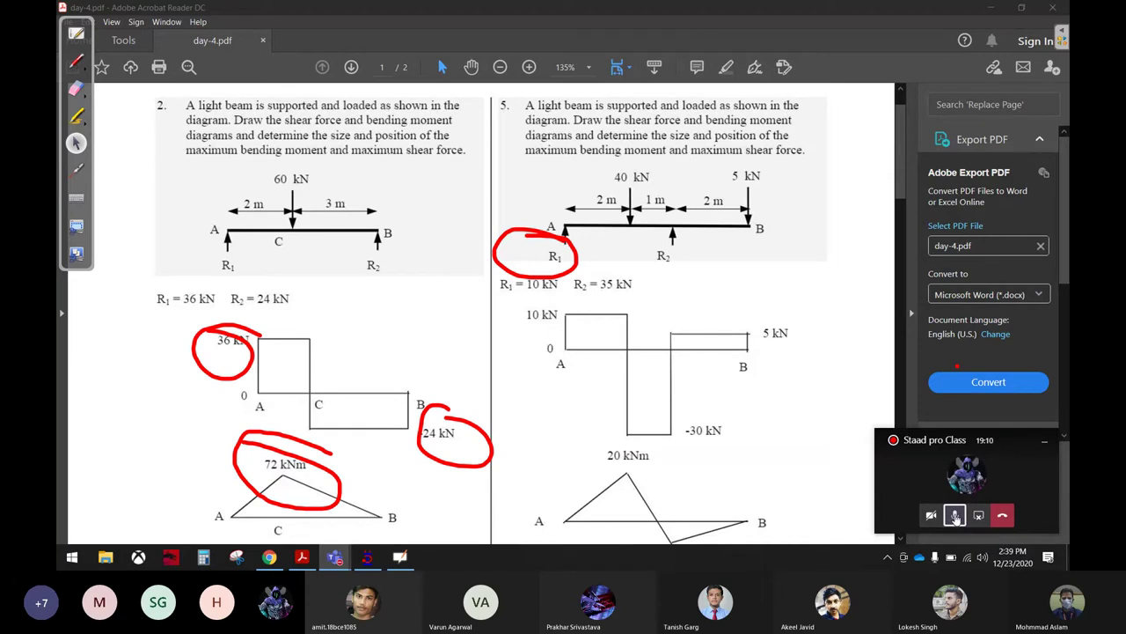
click(955, 515)
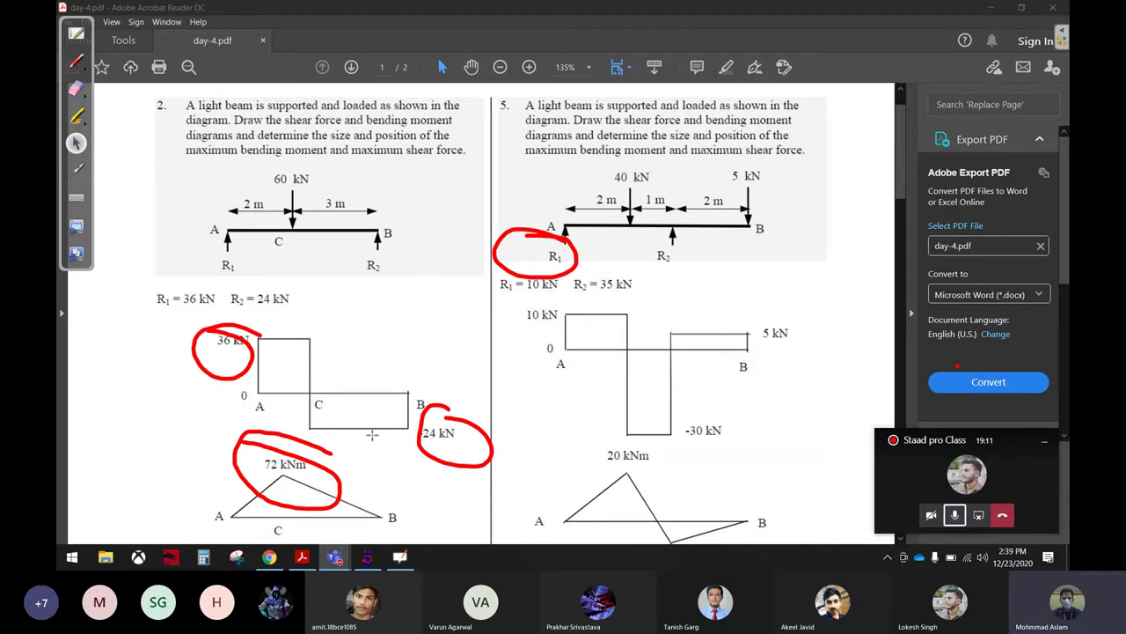
Step: Tick problem 2's shear diagram as matching and return to STAAD.Pro
click(76, 62)
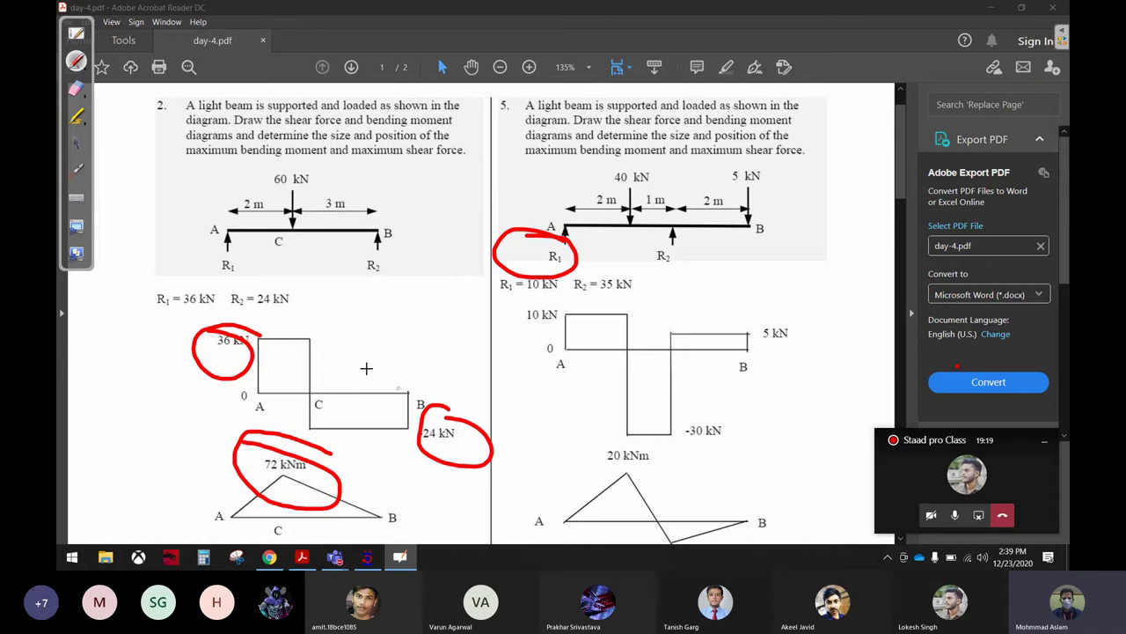
drag(351, 358, 444, 328)
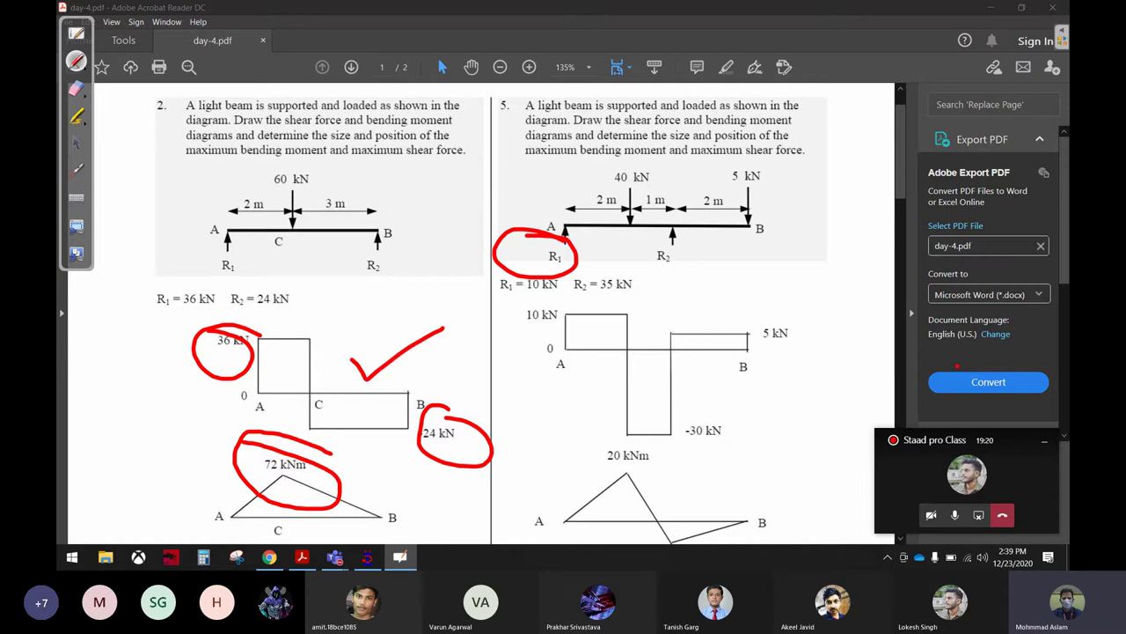
click(77, 145)
click(370, 555)
Step: Erase all the red annotation marks over the STAAD beam results
click(77, 89)
click(536, 251)
click(370, 365)
click(222, 352)
click(455, 438)
click(286, 467)
click(363, 374)
click(77, 144)
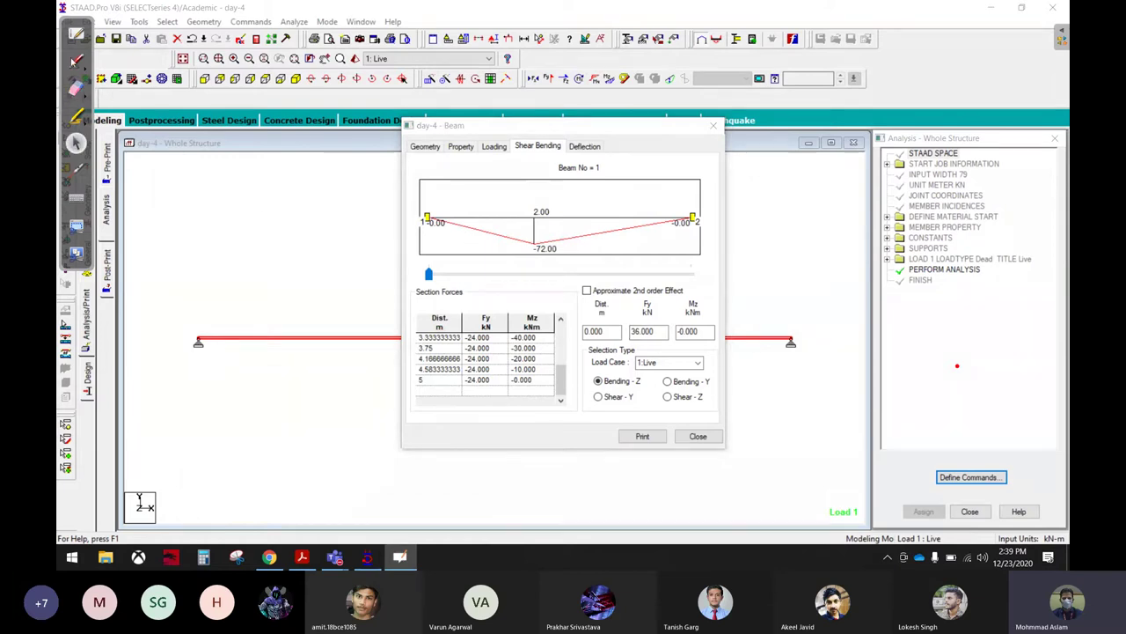
Step: Switch beam 1's results to the Shear - Y diagram
click(76, 61)
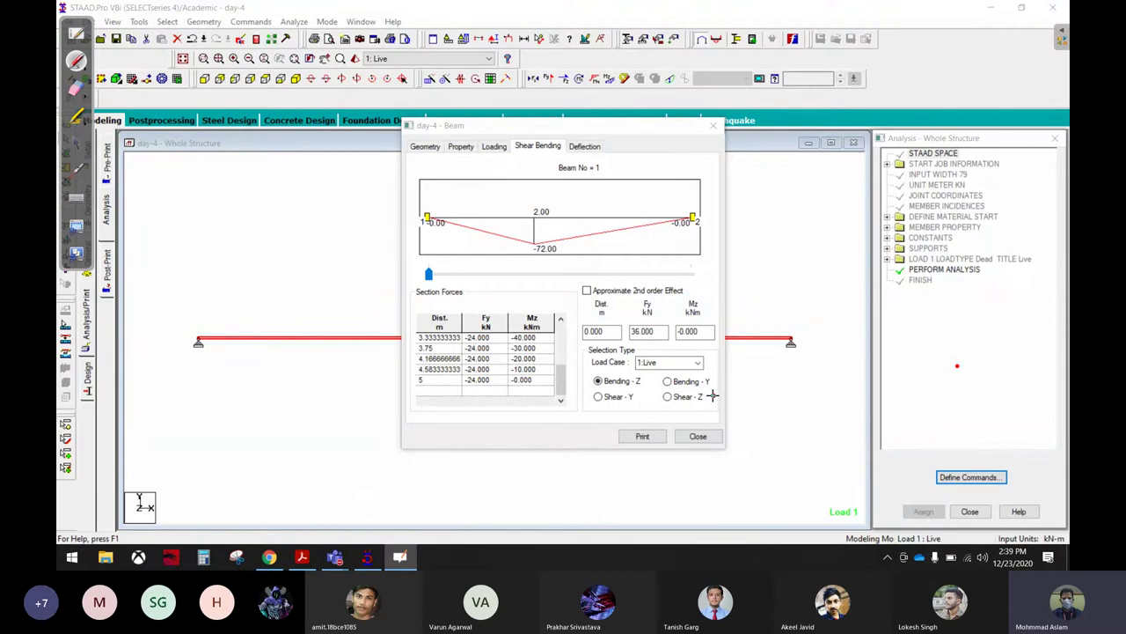
mouse_move(645, 408)
mouse_down()
mouse_move(621, 391)
mouse_move(651, 403)
mouse_up()
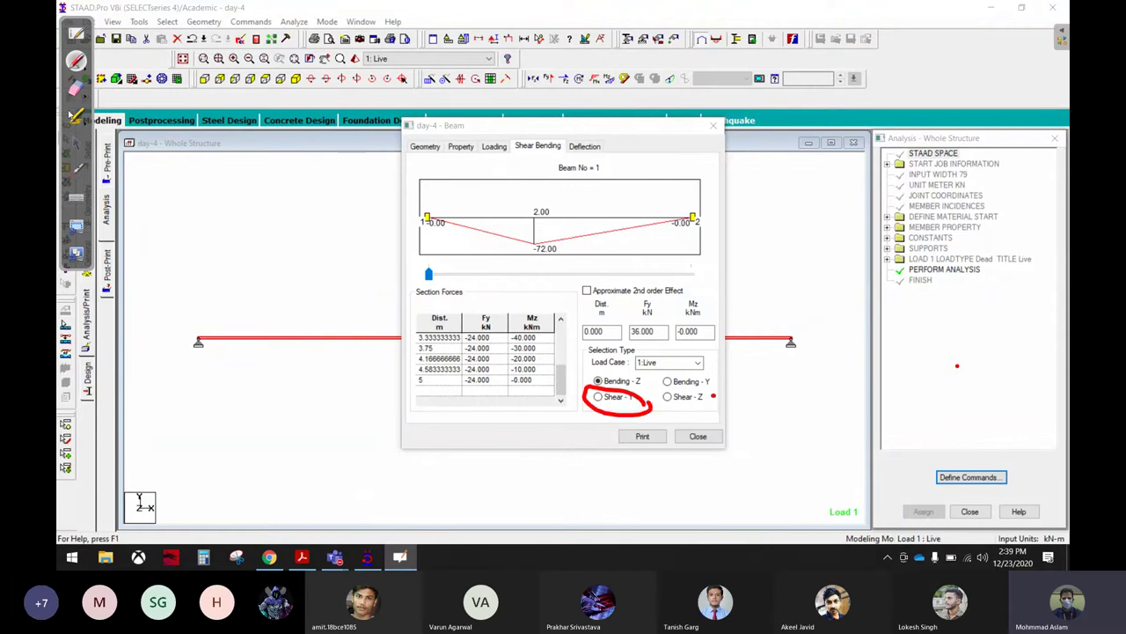
click(74, 142)
click(596, 397)
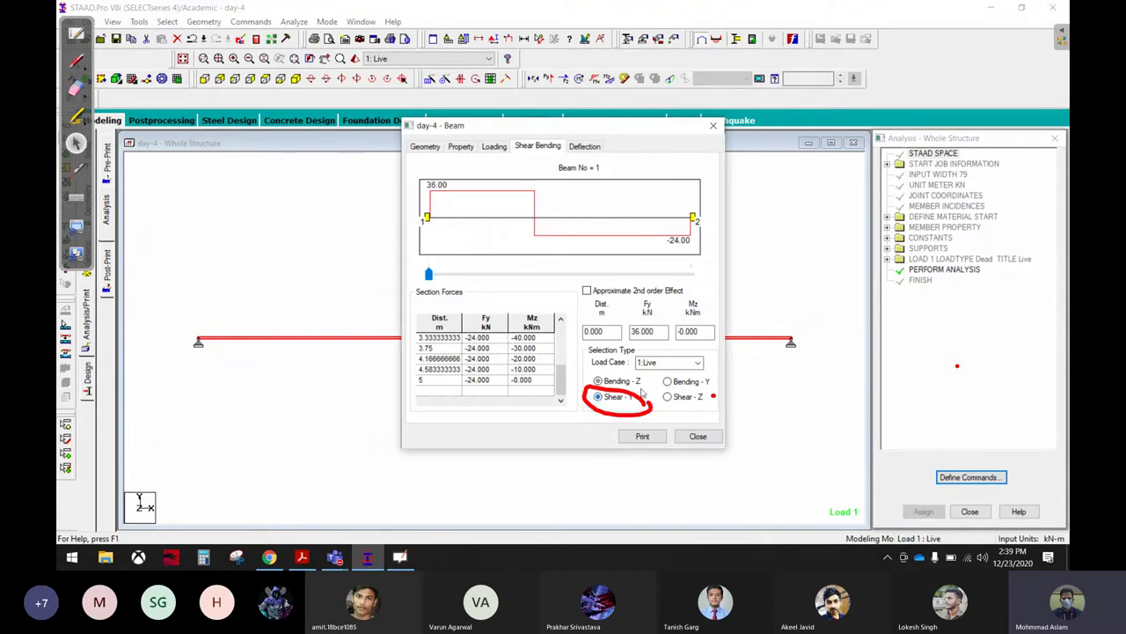
Step: Compare the 36.00 and -24.00 shear values with the PDF, erase the circles, and close the beam results
click(301, 557)
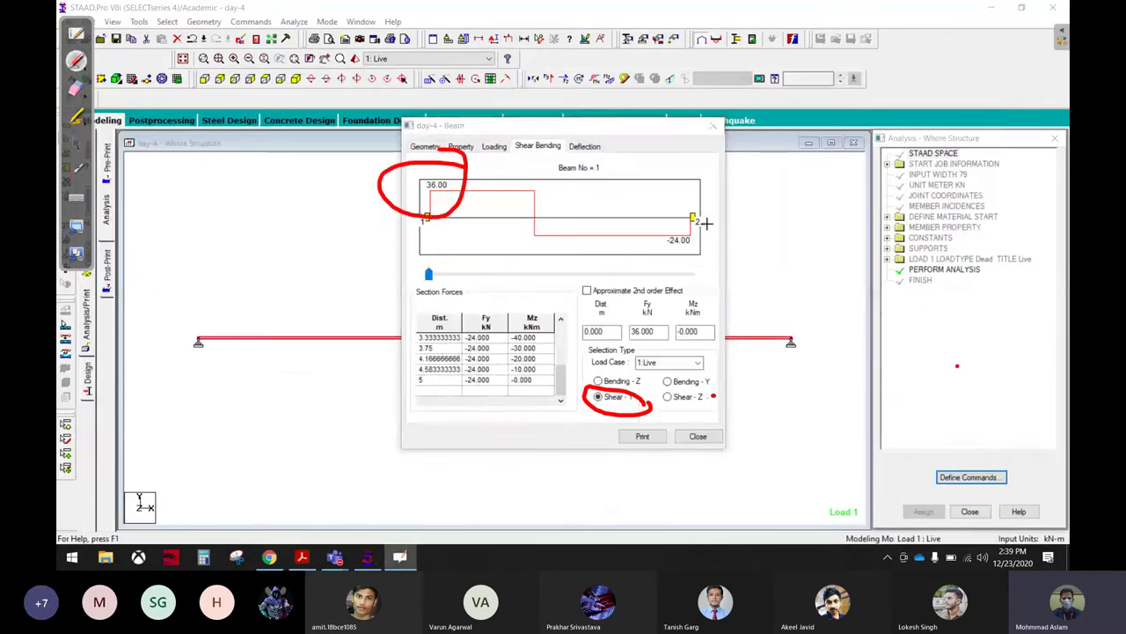
drag(693, 216, 668, 220)
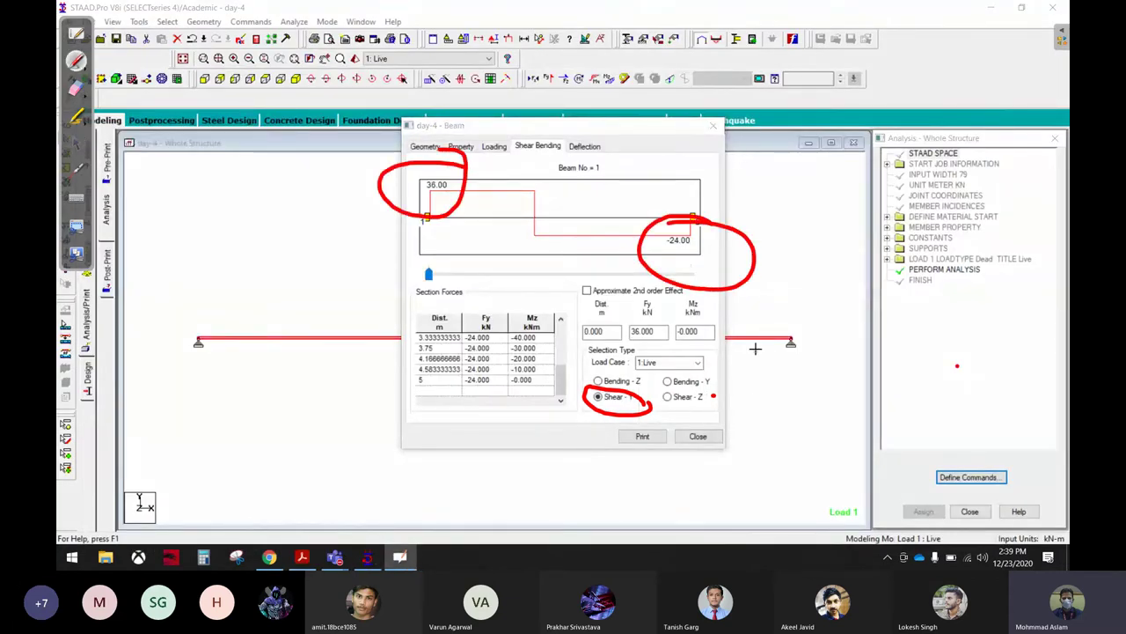
click(76, 88)
mouse_move(470, 172)
mouse_down()
mouse_move(401, 180)
mouse_move(704, 251)
mouse_move(624, 244)
mouse_move(515, 432)
mouse_move(443, 395)
mouse_up()
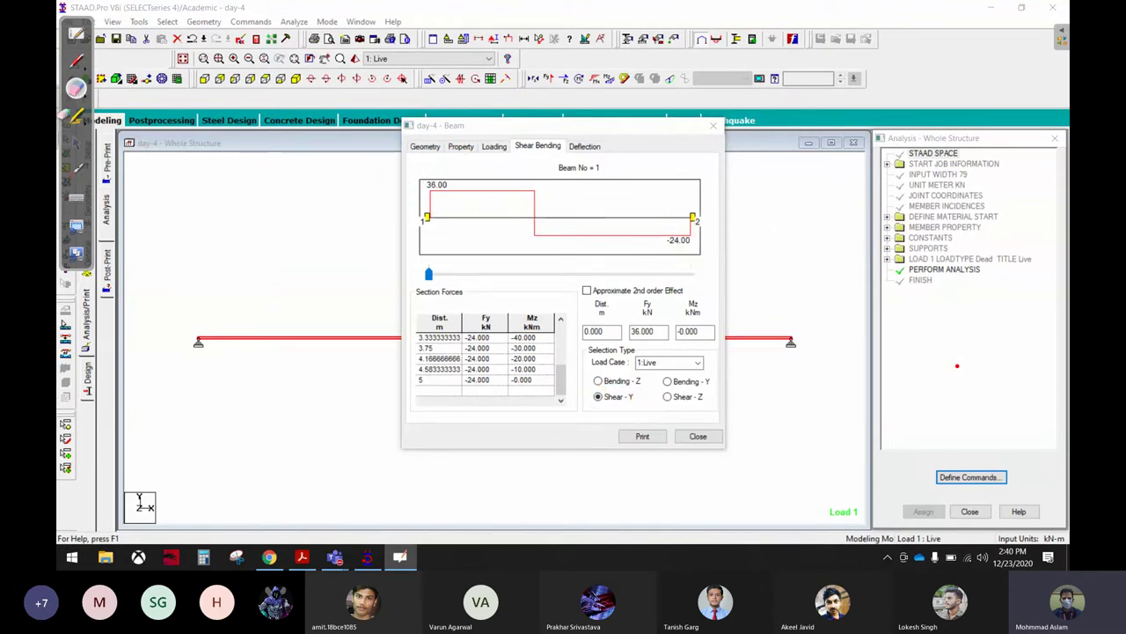
click(76, 143)
click(698, 435)
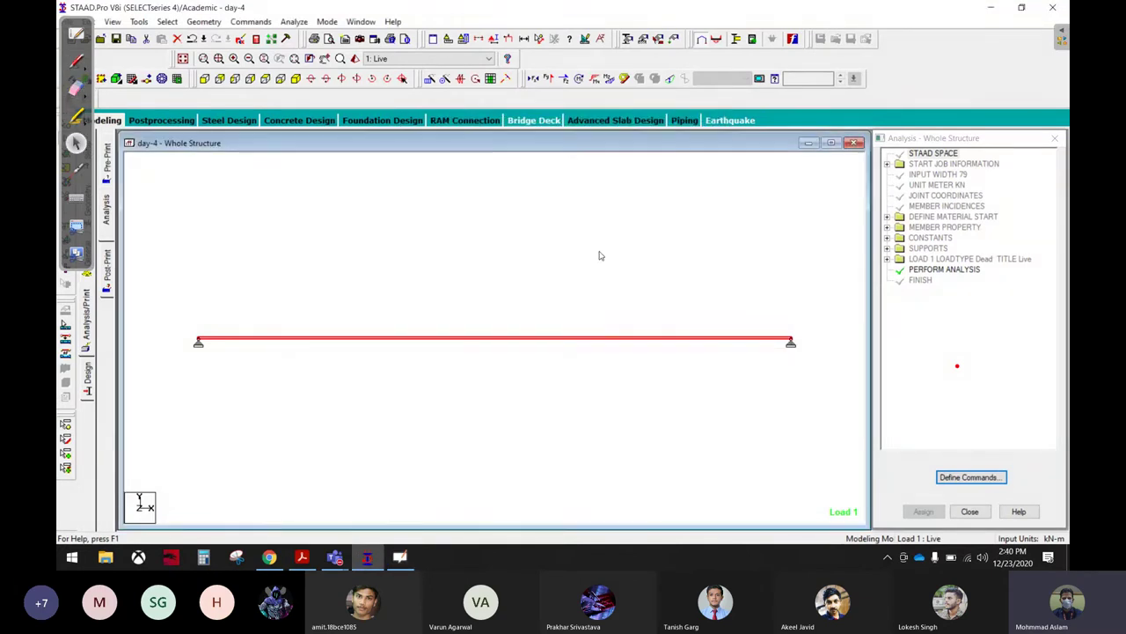
Step: Browse the Teams participant list and a profile card, then return to day-4.pdf
click(335, 556)
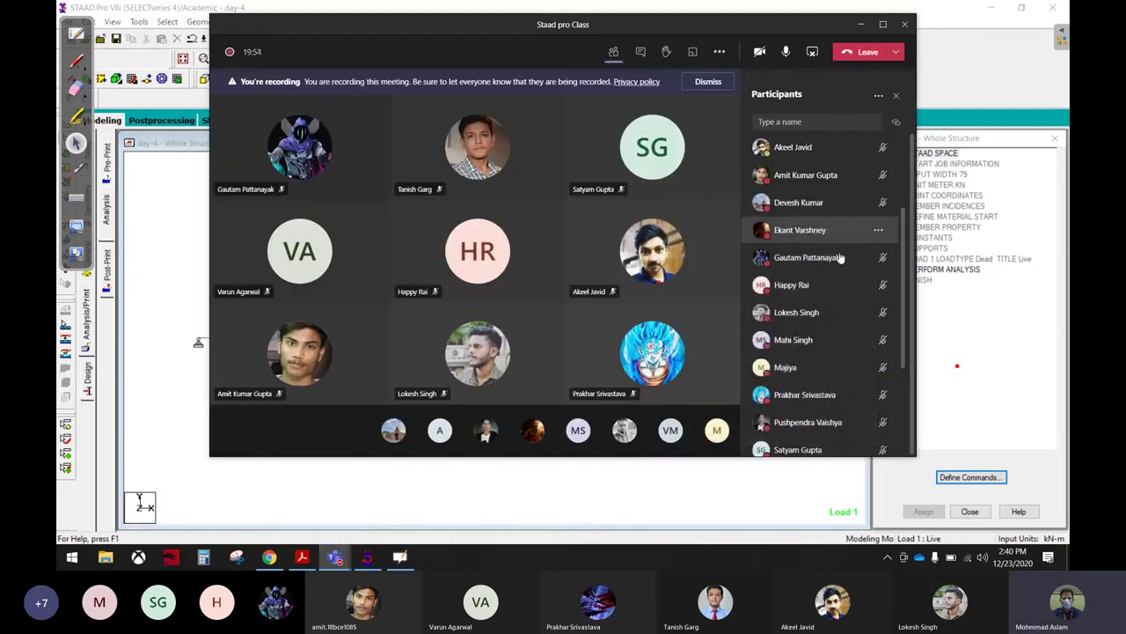
scroll(840, 257, up, 3)
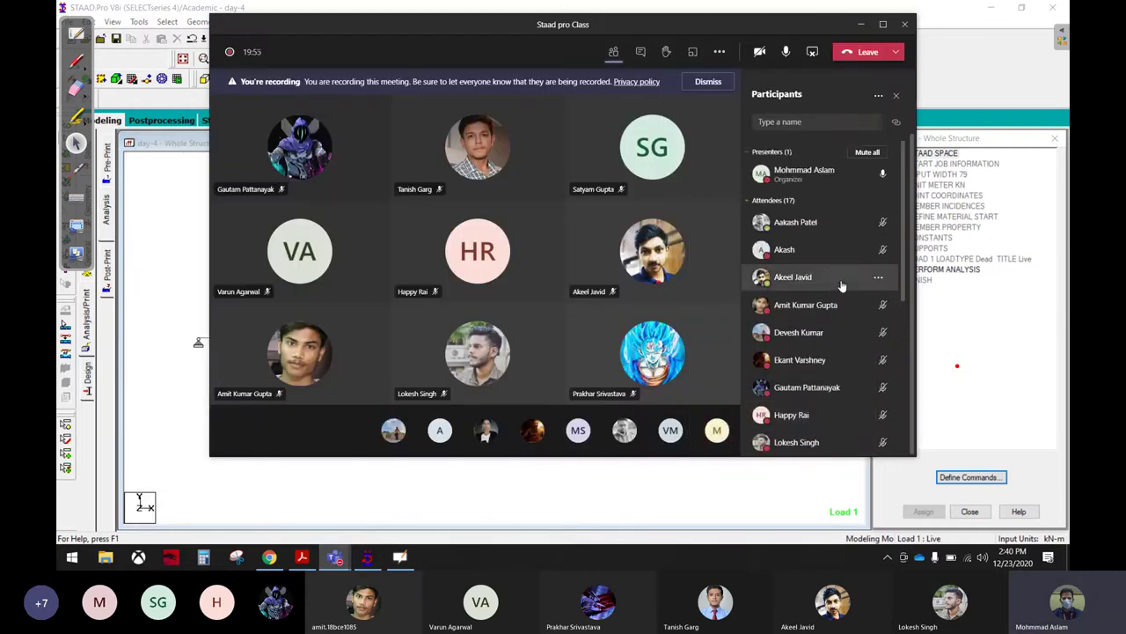
click(618, 444)
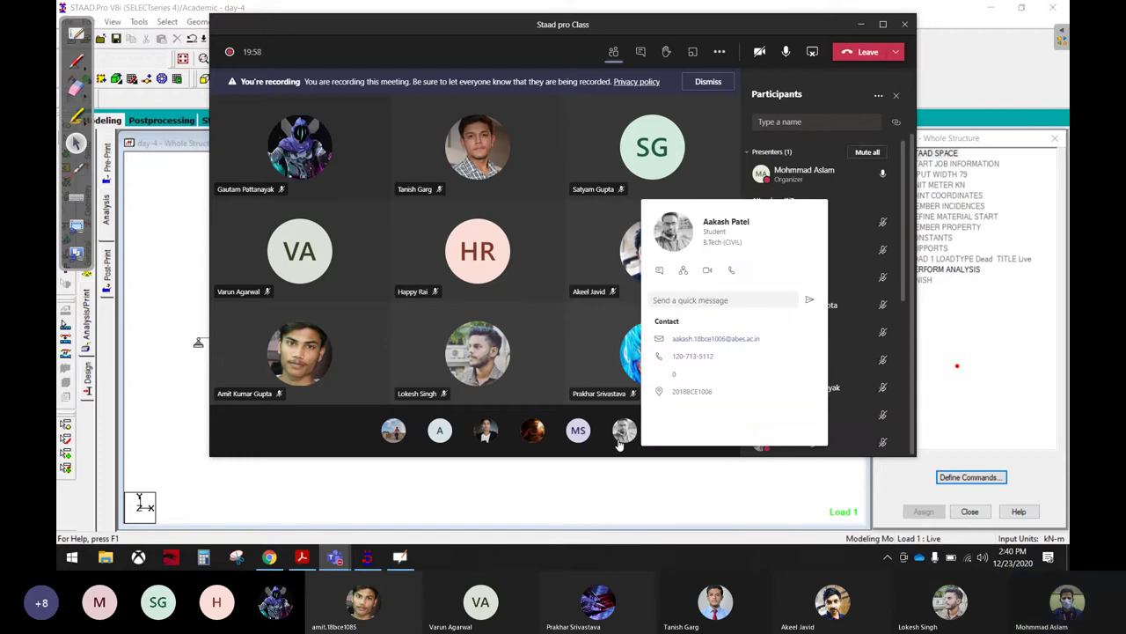
click(297, 558)
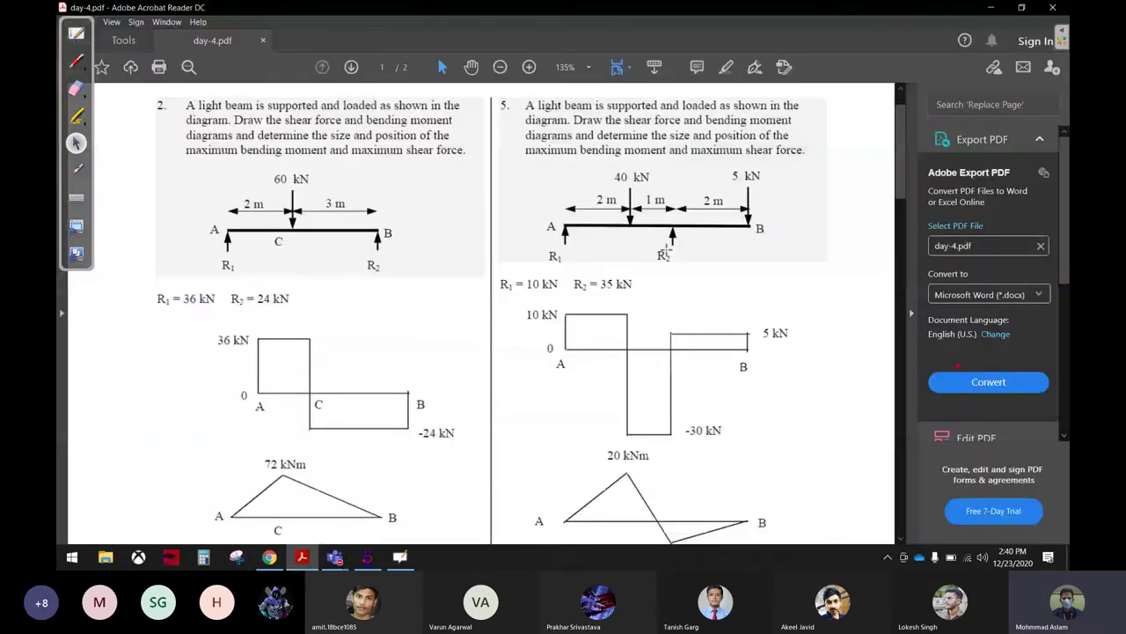
click(335, 557)
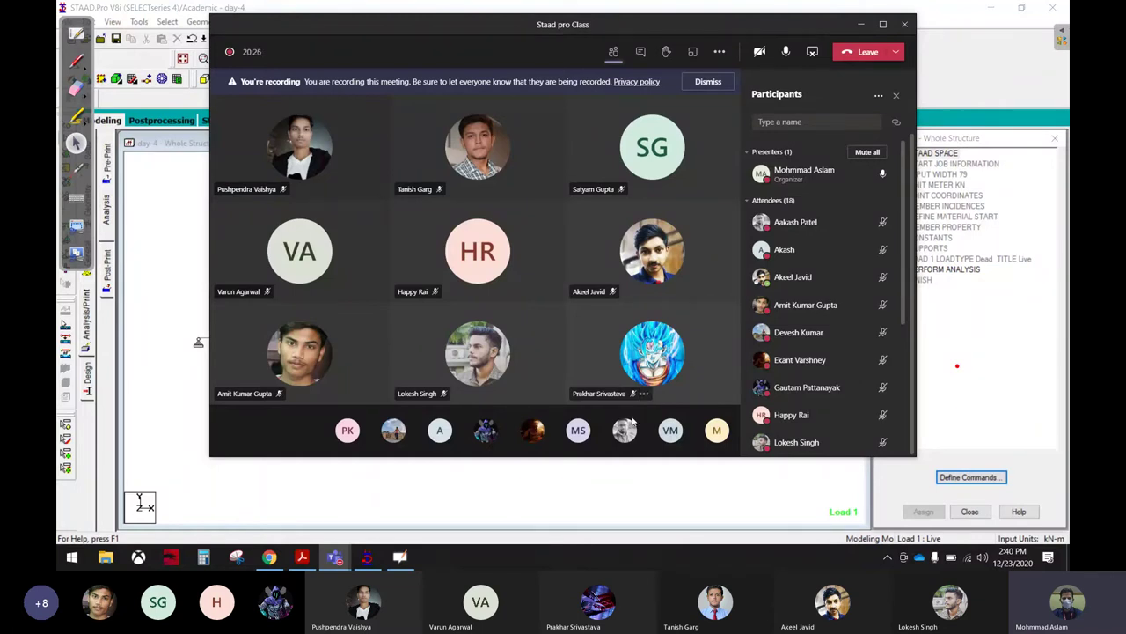
click(301, 557)
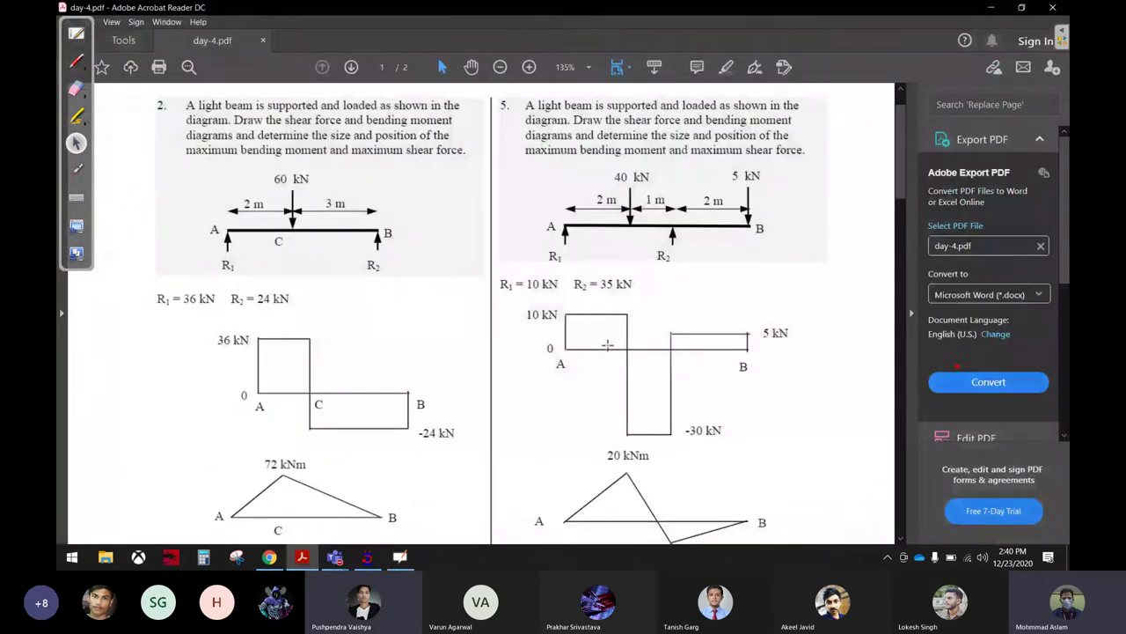
Step: Start circling problem 5's beam, then loop and cross out problem 2's beam diagram
key(ctrl+shift+1)
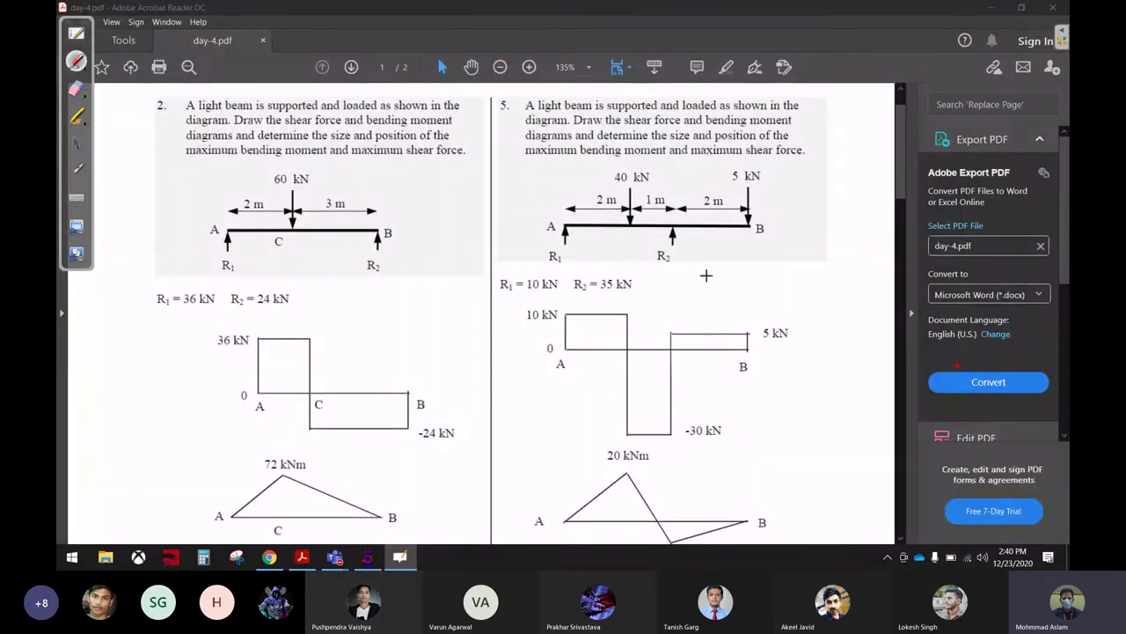
mouse_move(732, 278)
mouse_down()
mouse_move(783, 157)
mouse_move(673, 280)
mouse_up()
mouse_move(415, 211)
mouse_down()
mouse_move(334, 174)
mouse_move(228, 278)
mouse_up()
drag(216, 212, 309, 274)
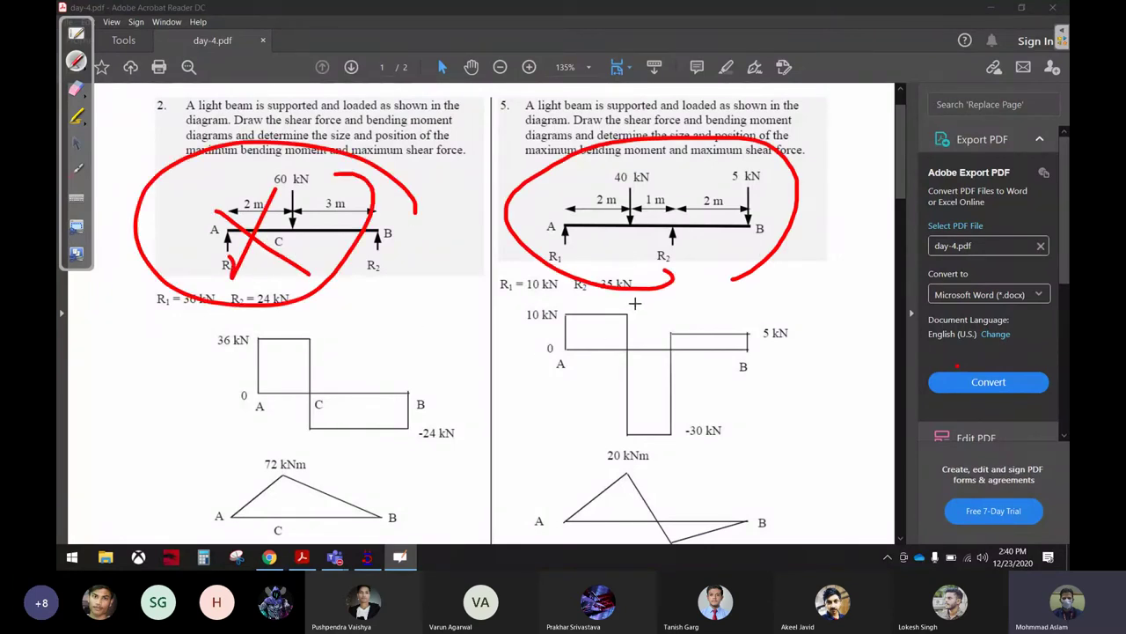
Step: Mark problem 5's end B, support A with R1 and R2, write spans 3 and 2, then erase the marks
drag(767, 227, 778, 231)
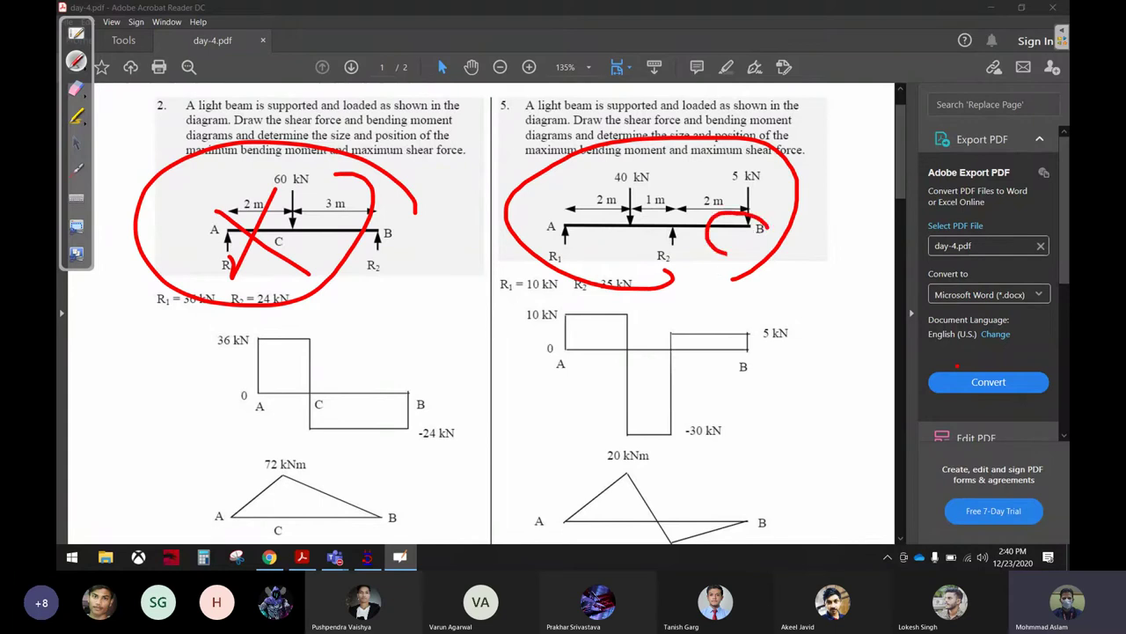
drag(547, 209, 572, 250)
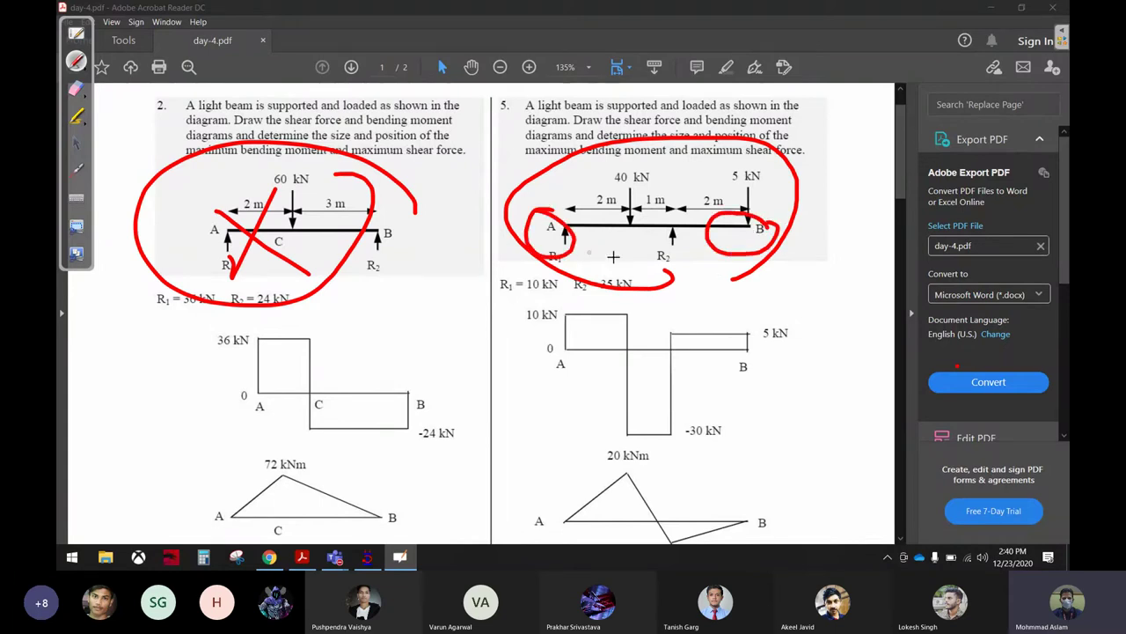
drag(674, 214, 663, 218)
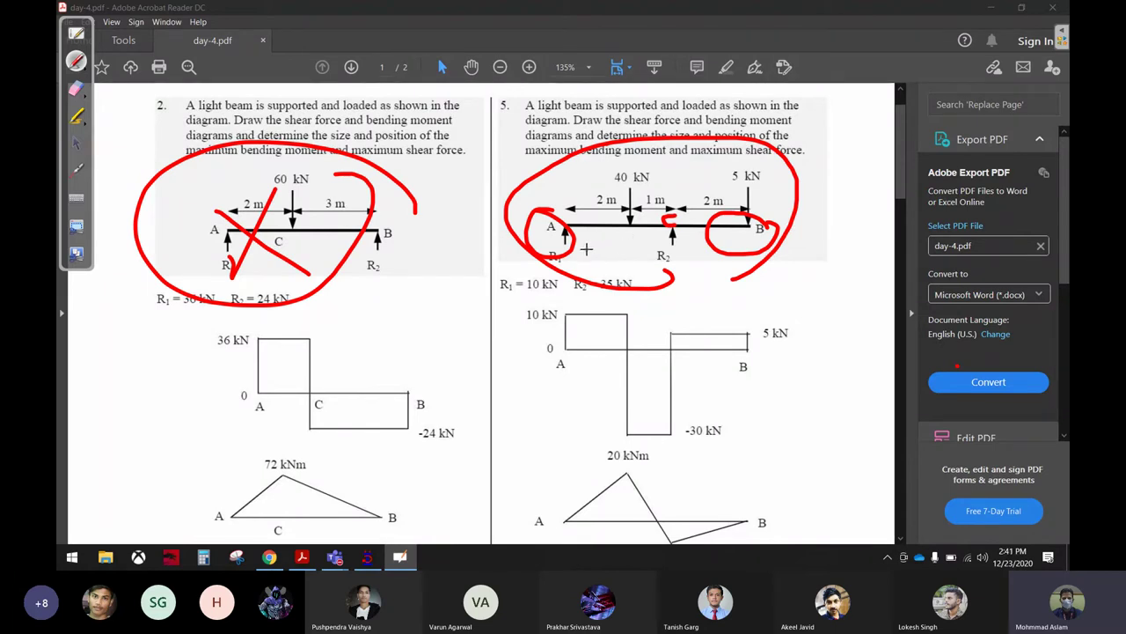
drag(611, 234, 610, 259)
drag(711, 240, 757, 264)
drag(604, 175, 603, 198)
drag(694, 177, 710, 194)
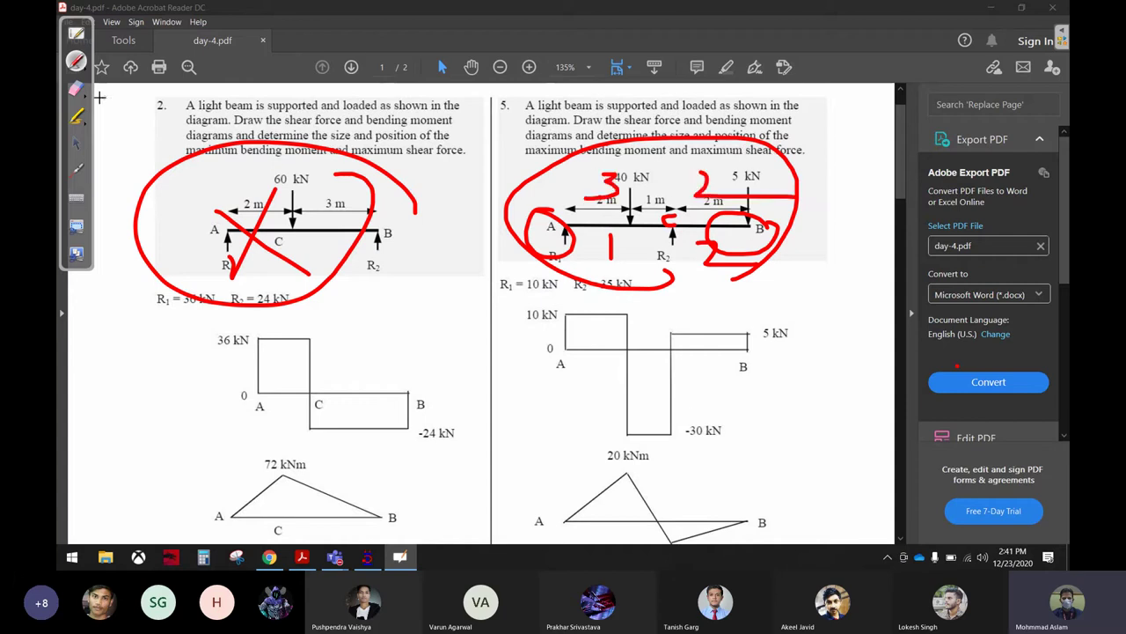
click(76, 88)
drag(681, 147, 774, 176)
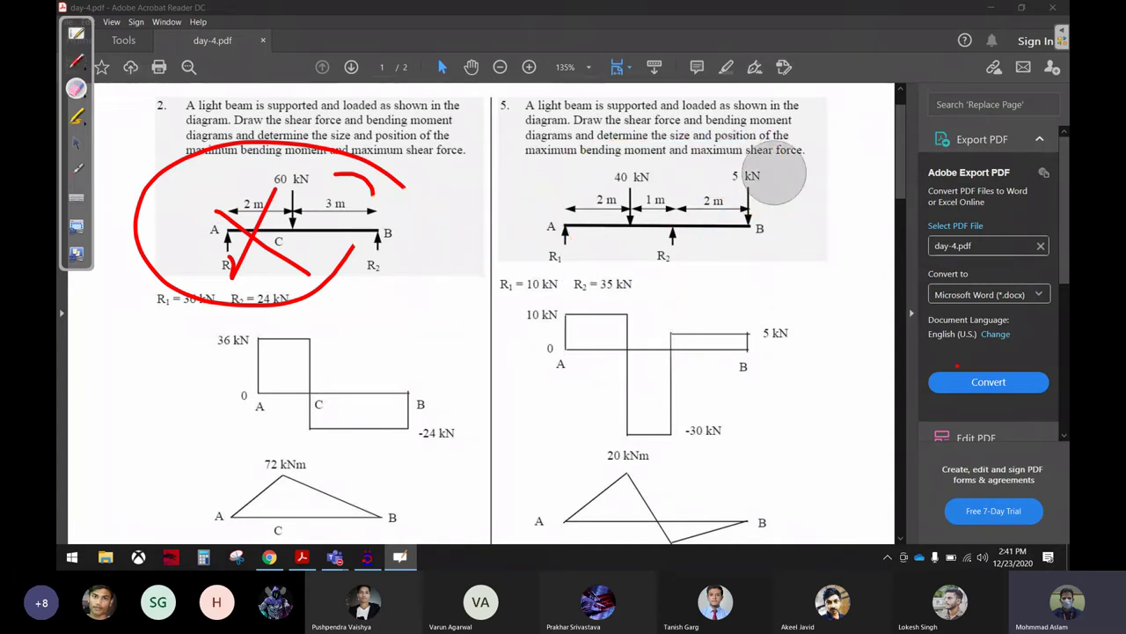
Step: Dot problem 5's supports, underline its 2 m, 1 m and 2 m spans, then return to STAAD.Pro
click(76, 61)
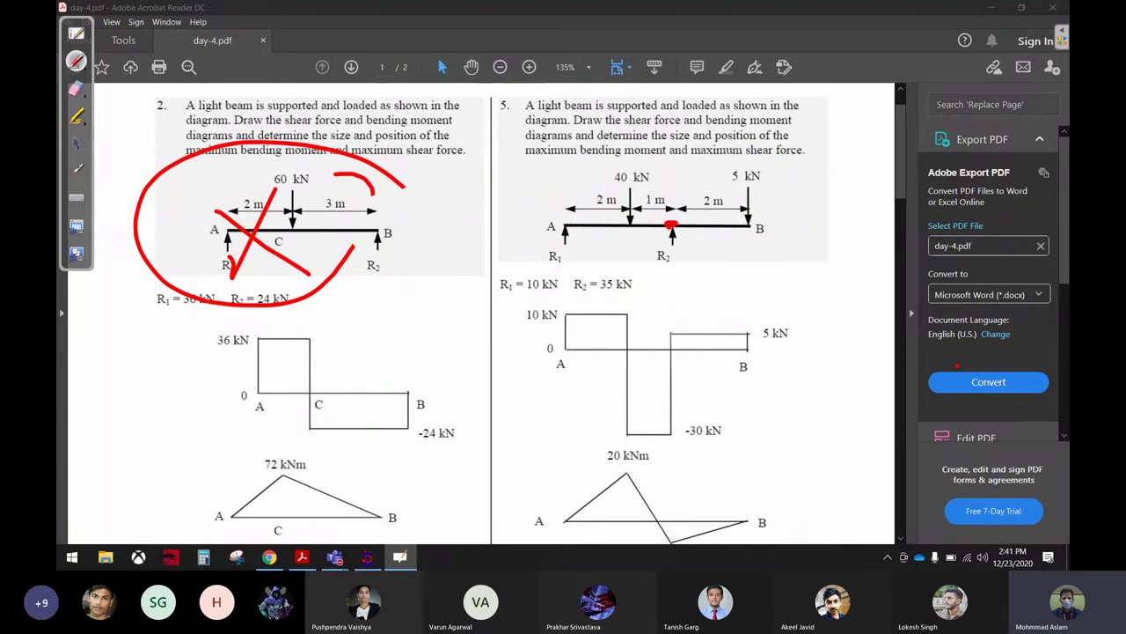
click(747, 227)
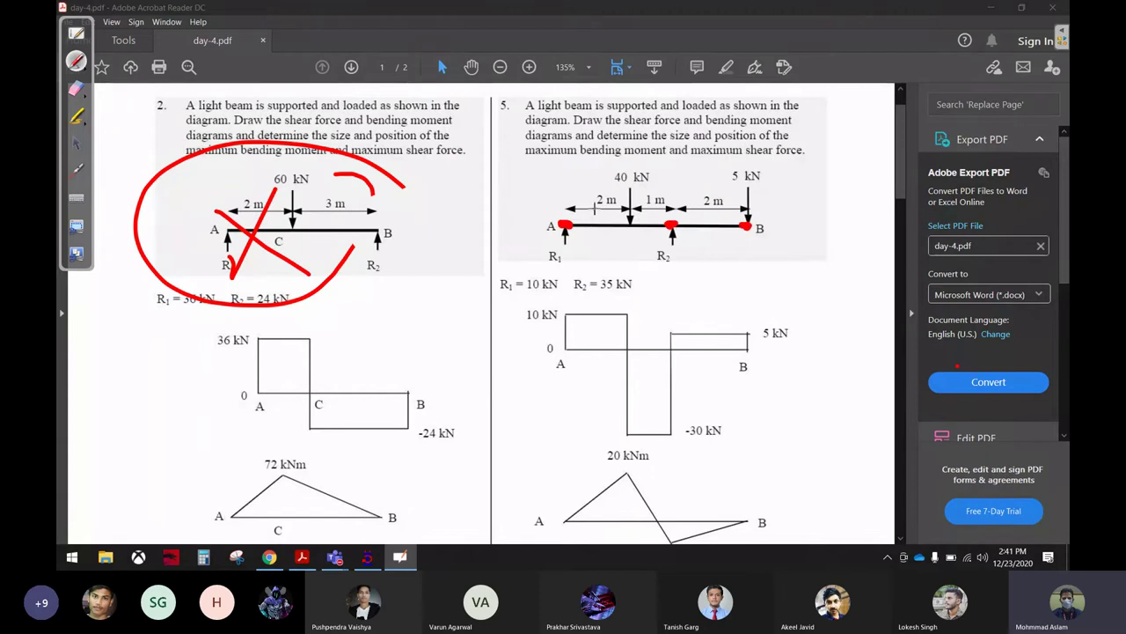
drag(588, 209, 743, 209)
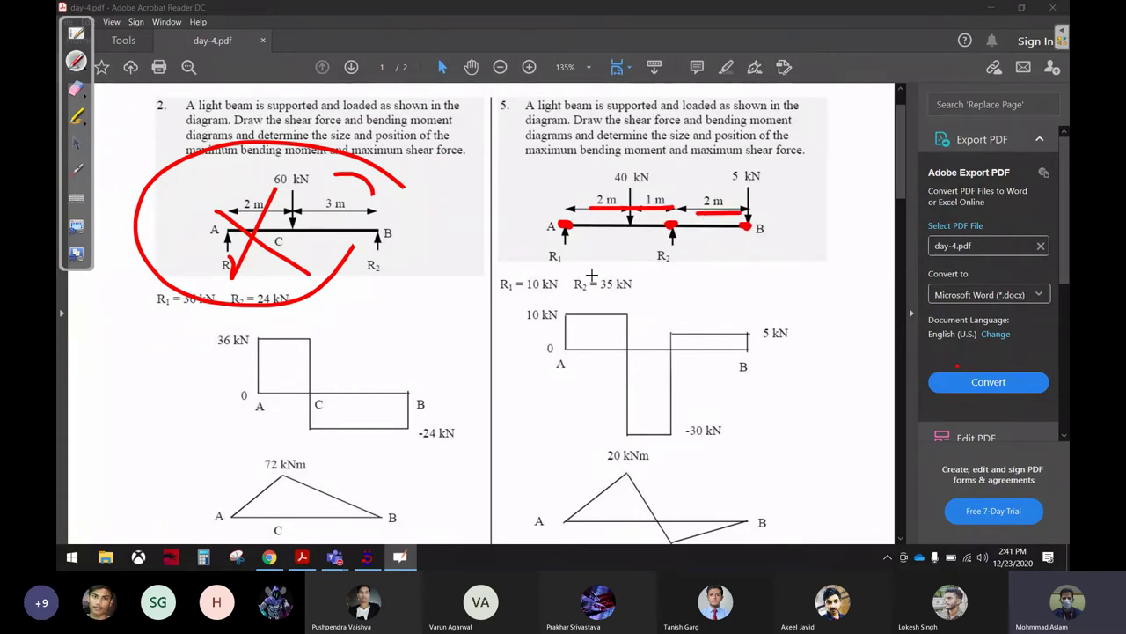
click(76, 144)
click(364, 557)
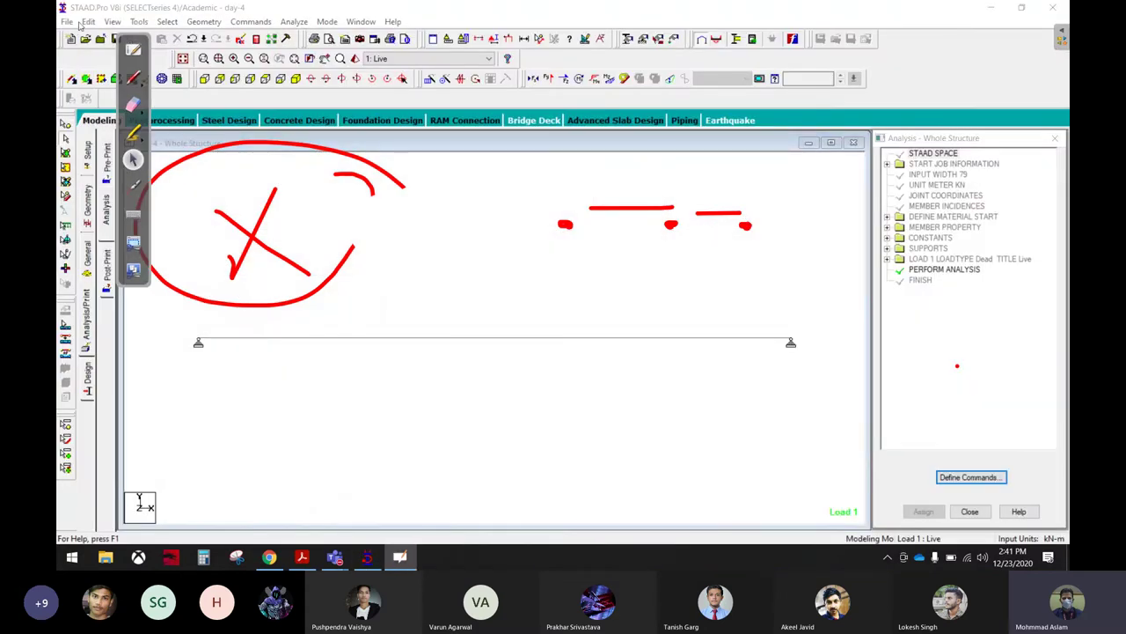
Step: Create a new Space structure file and clear the leftover red annotations
click(67, 22)
click(117, 40)
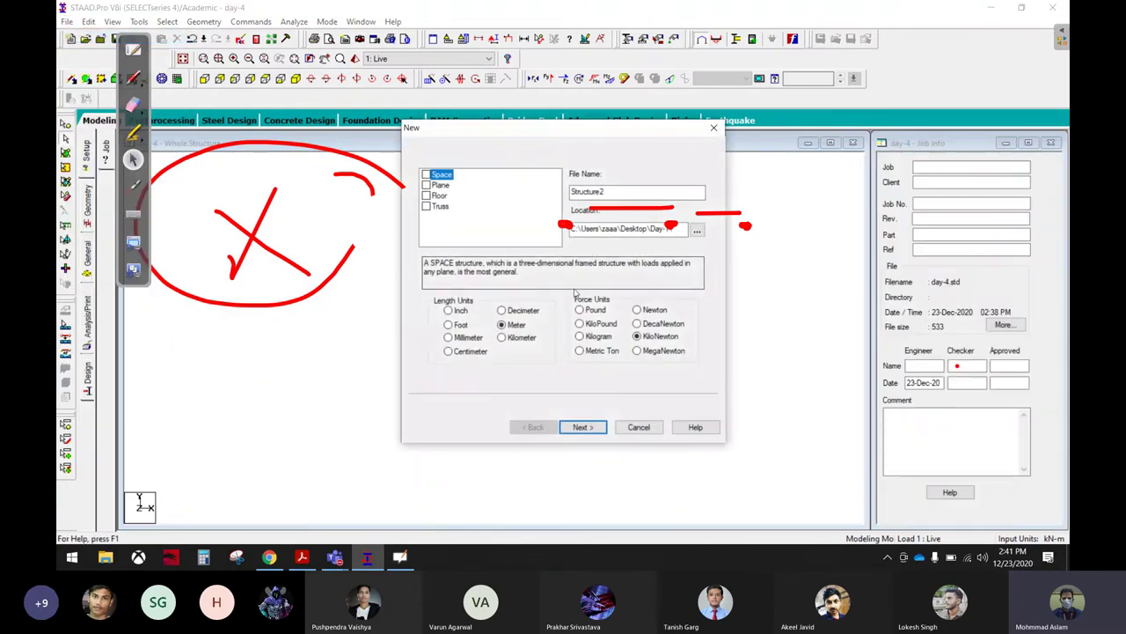
click(582, 427)
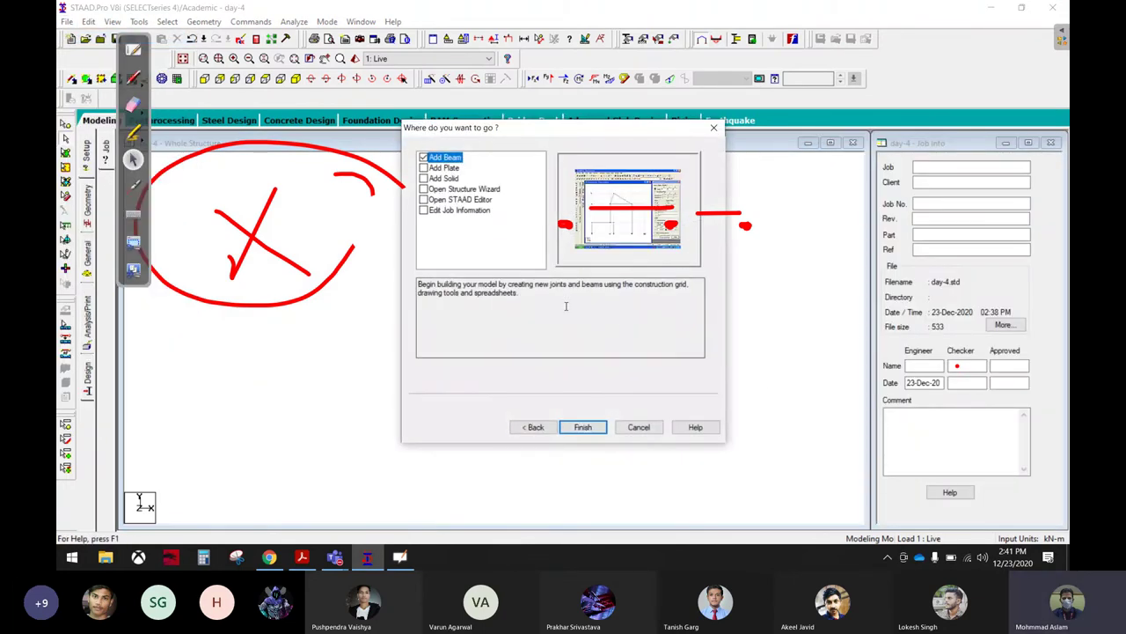
click(583, 426)
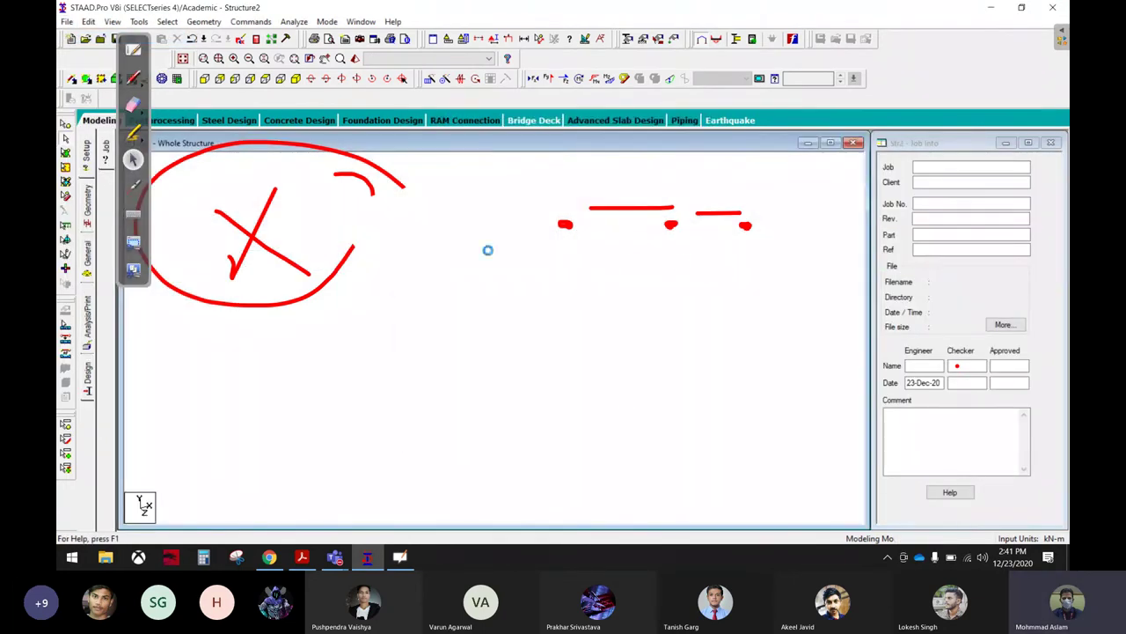
click(133, 104)
drag(334, 188, 422, 264)
mouse_move(143, 248)
mouse_down()
mouse_move(649, 196)
mouse_move(624, 251)
mouse_up()
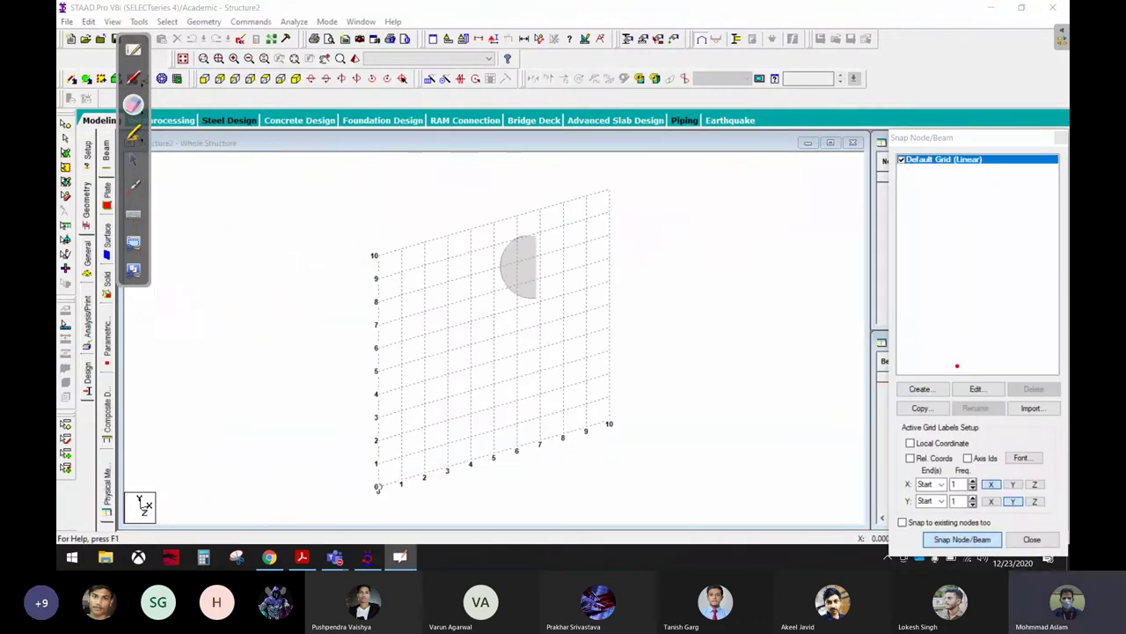
click(133, 158)
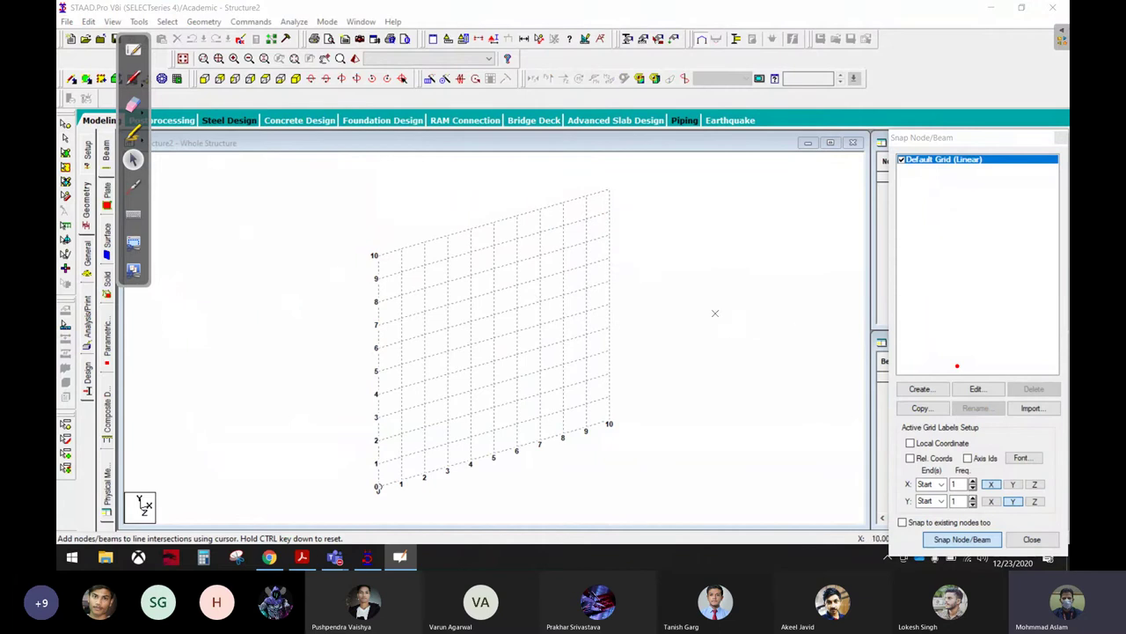
Step: Draw two collinear beams from the origin to 3 m and 5 m, then view from +Z
click(376, 487)
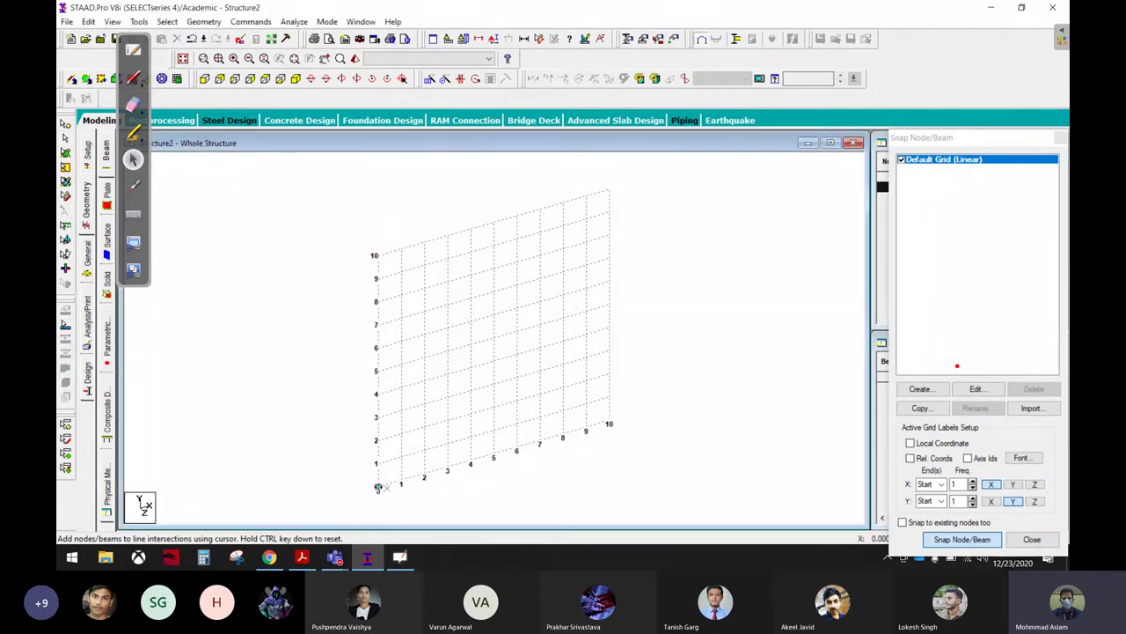
click(447, 468)
click(493, 455)
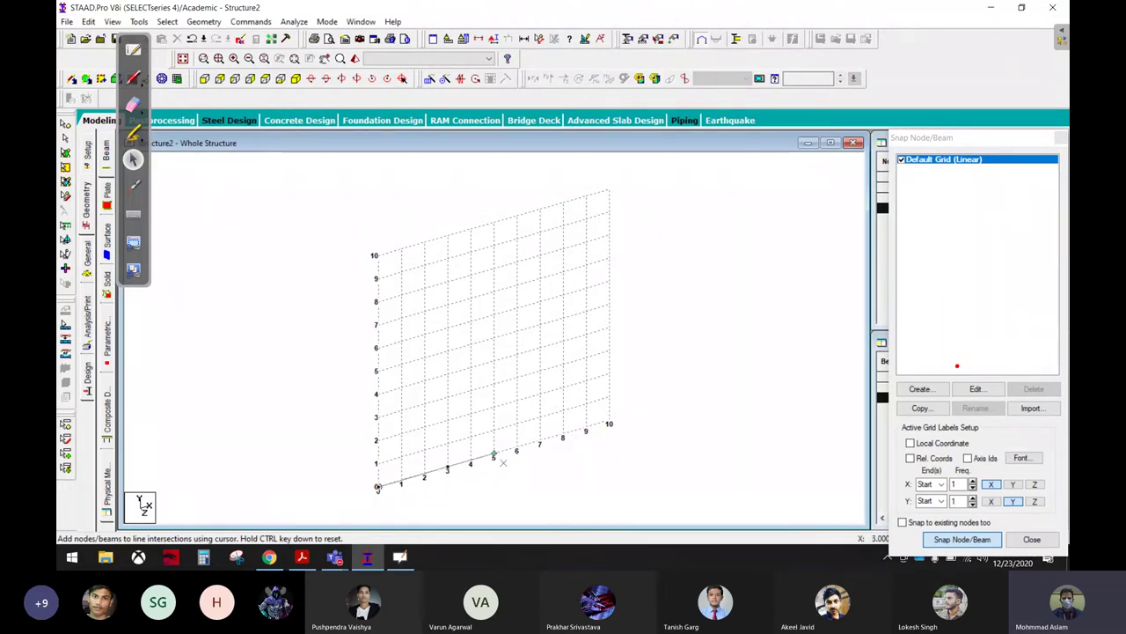
click(1061, 138)
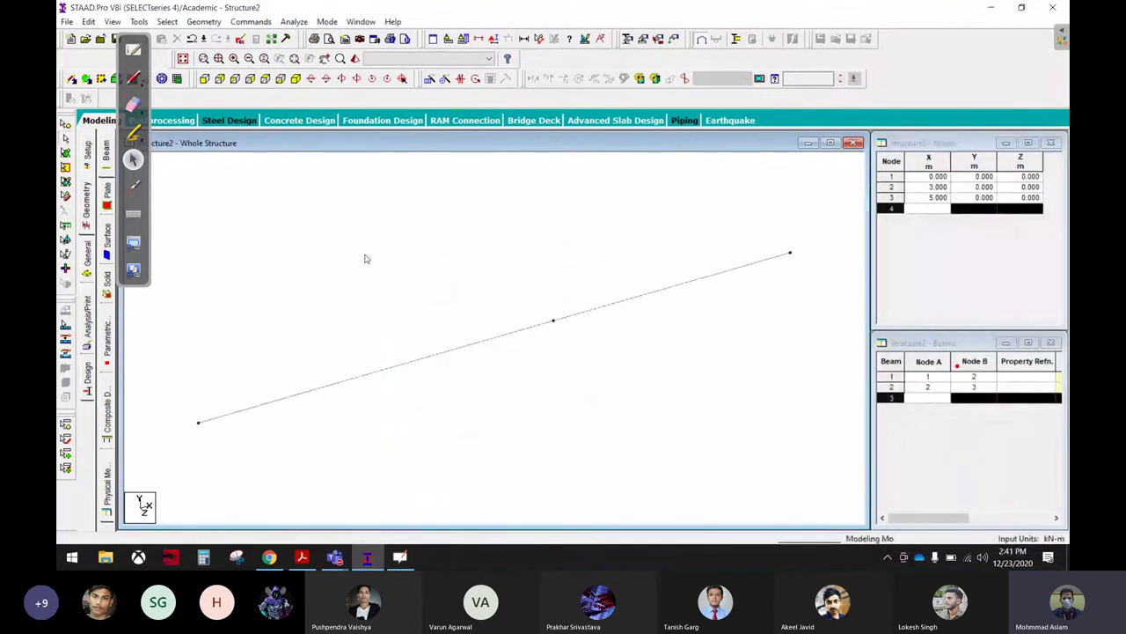
click(204, 79)
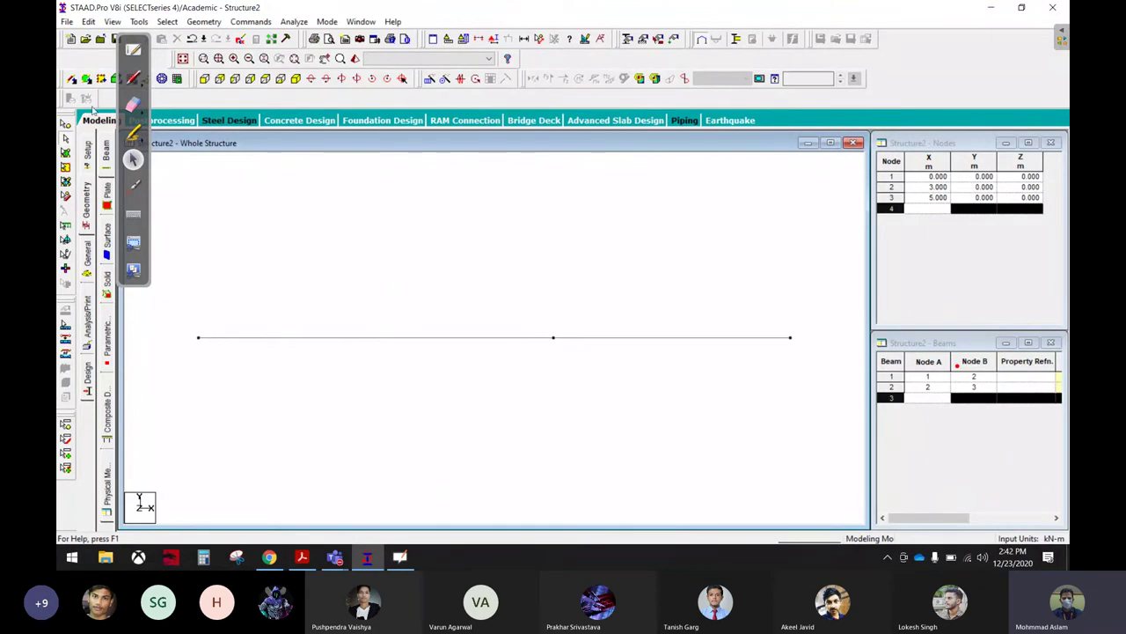
Step: Circle the left end node and the middle node in red
click(133, 77)
mouse_move(249, 290)
mouse_down()
mouse_move(181, 382)
mouse_move(213, 302)
mouse_up()
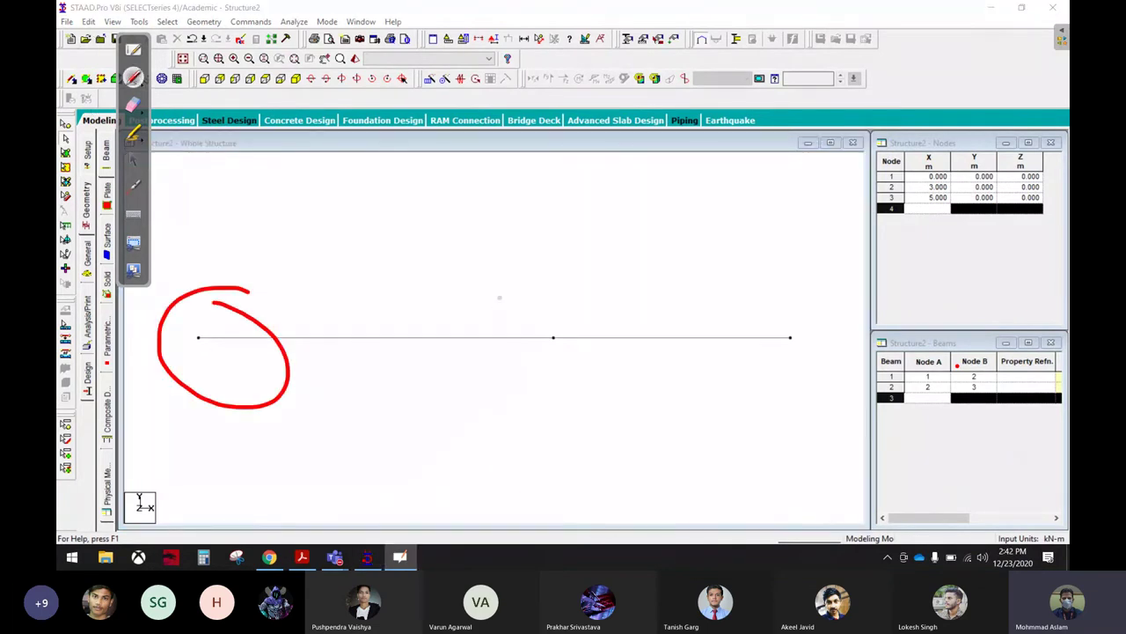
drag(499, 301, 464, 299)
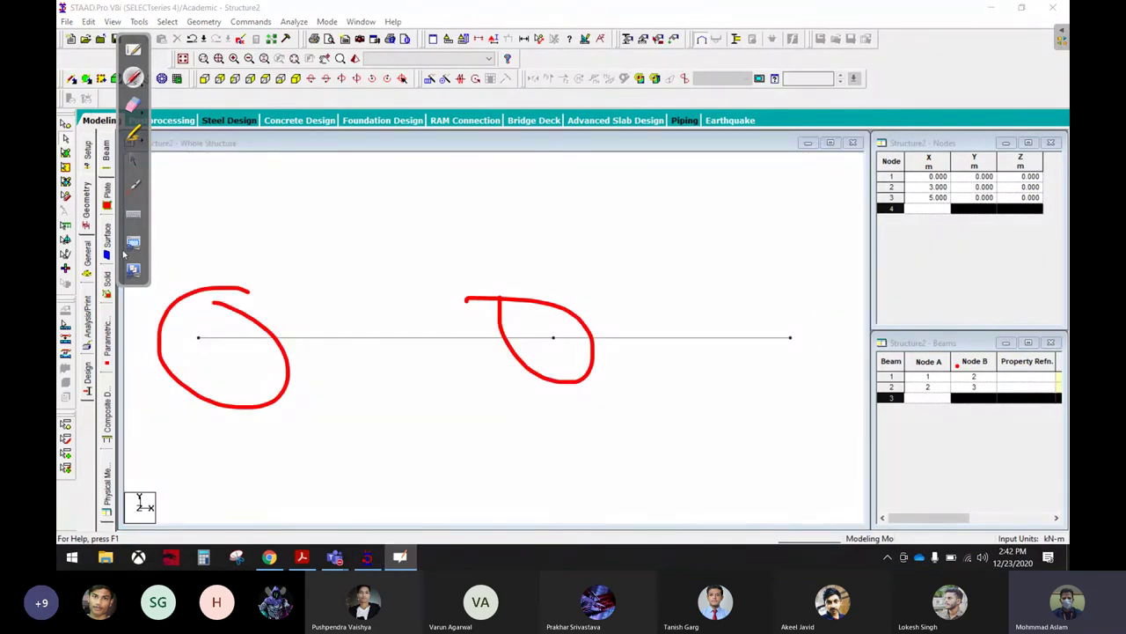
click(133, 158)
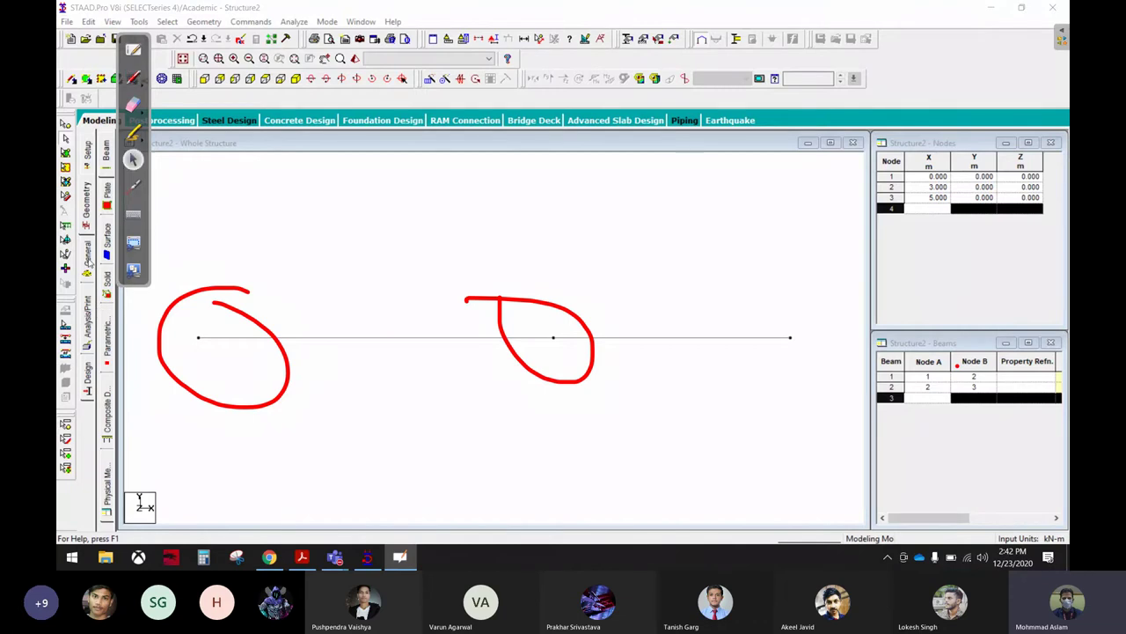
Step: Create a new pinned support definition, Support 2
click(88, 260)
click(106, 251)
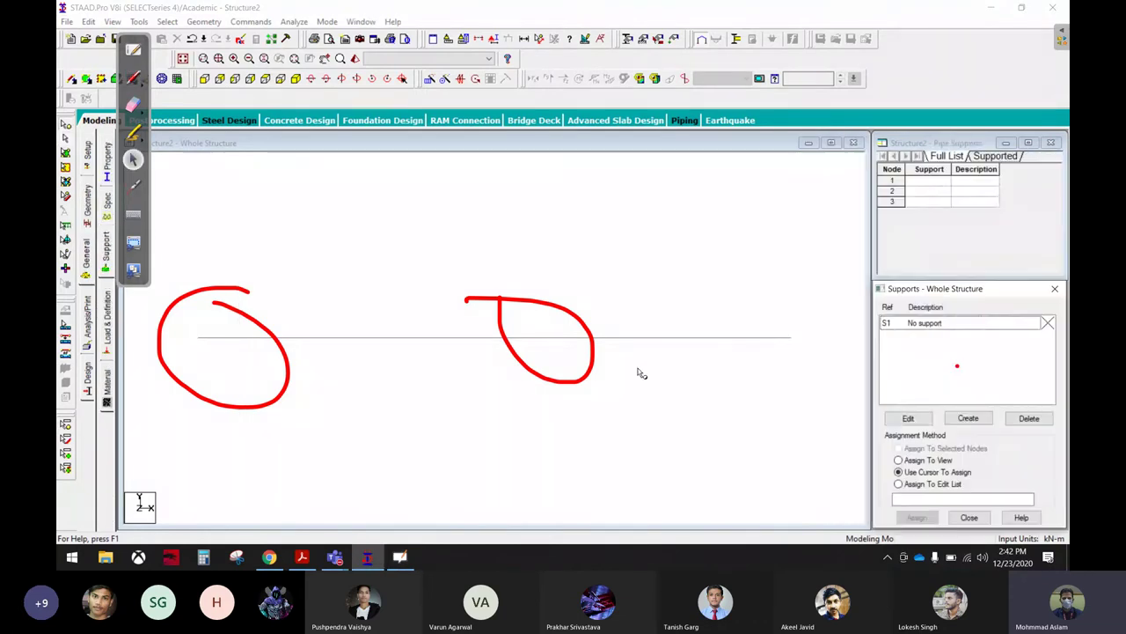
click(924, 418)
click(859, 258)
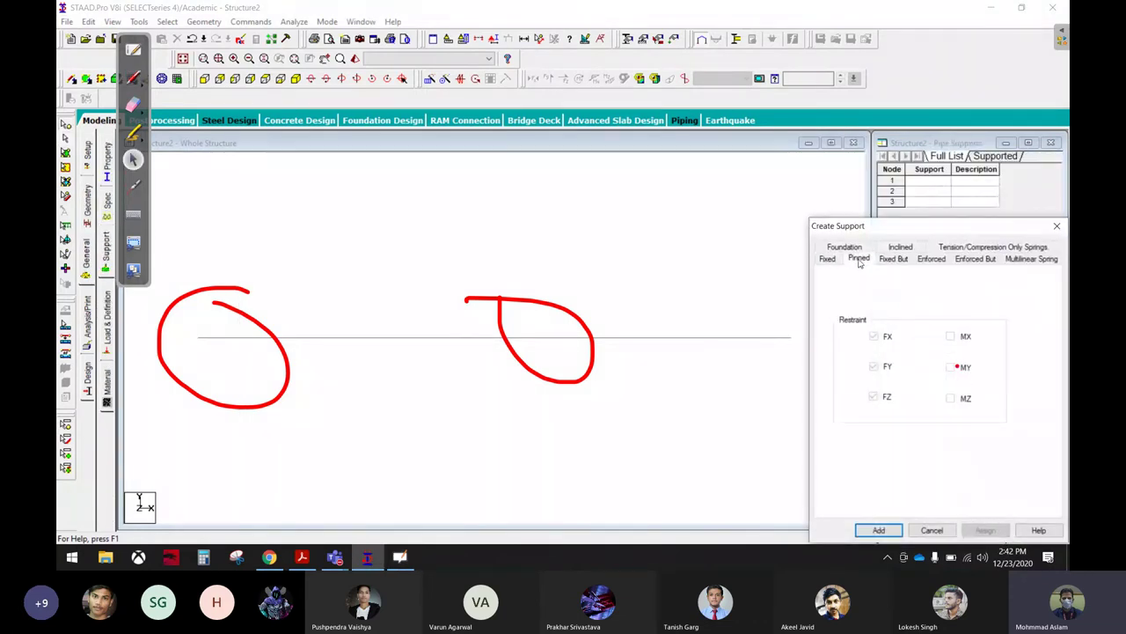
click(879, 530)
Step: Assign pinned support S2 to node 1 and node 2
click(920, 338)
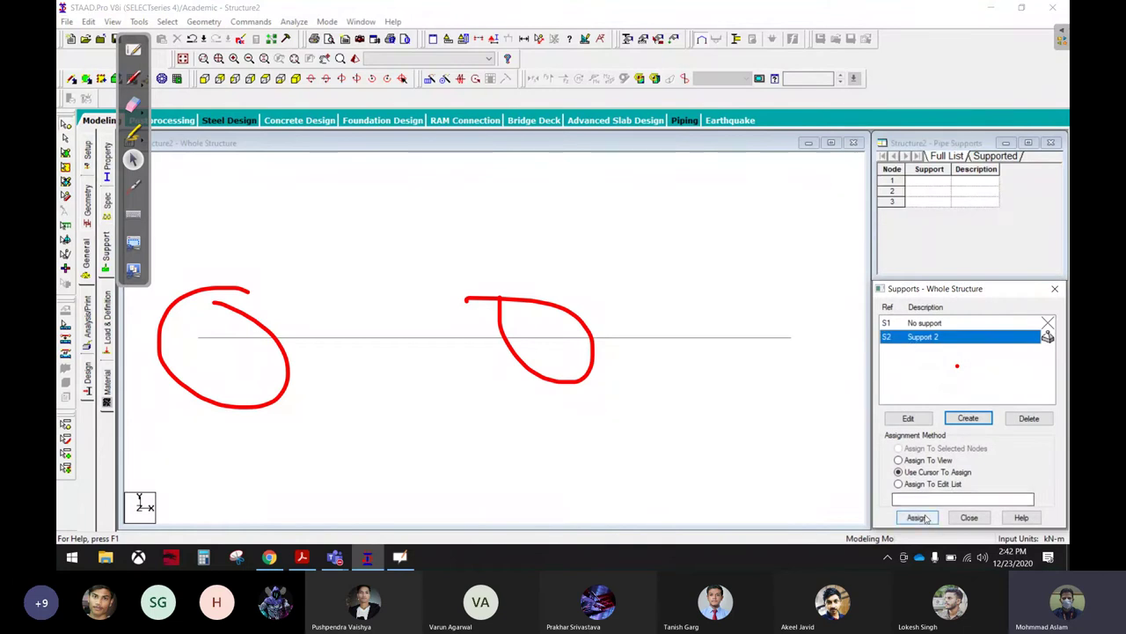
click(917, 517)
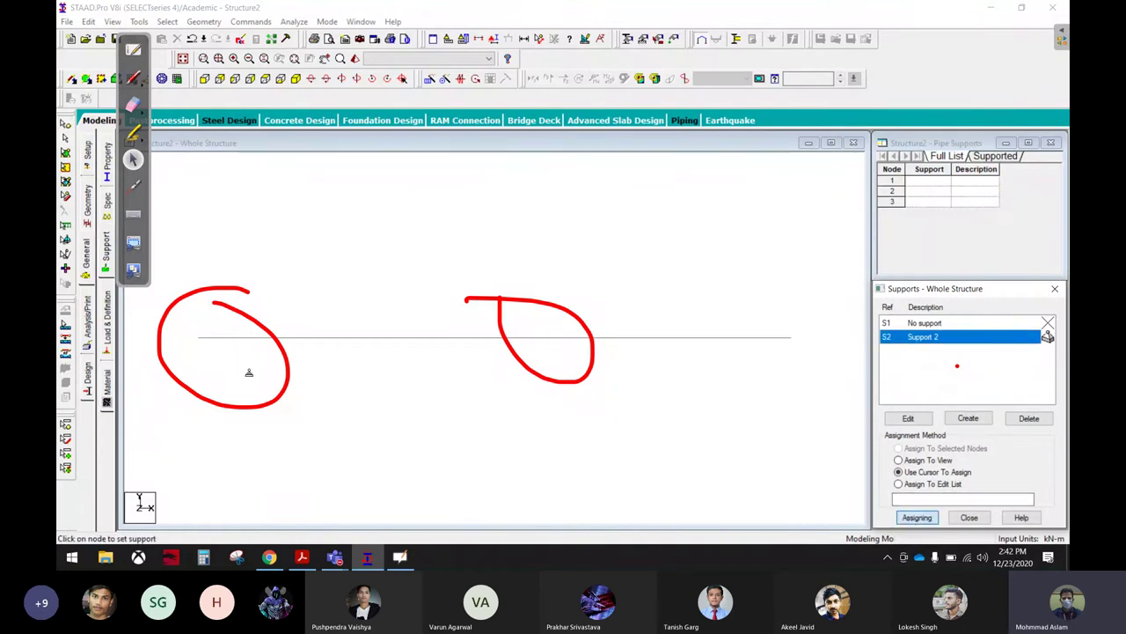
click(197, 342)
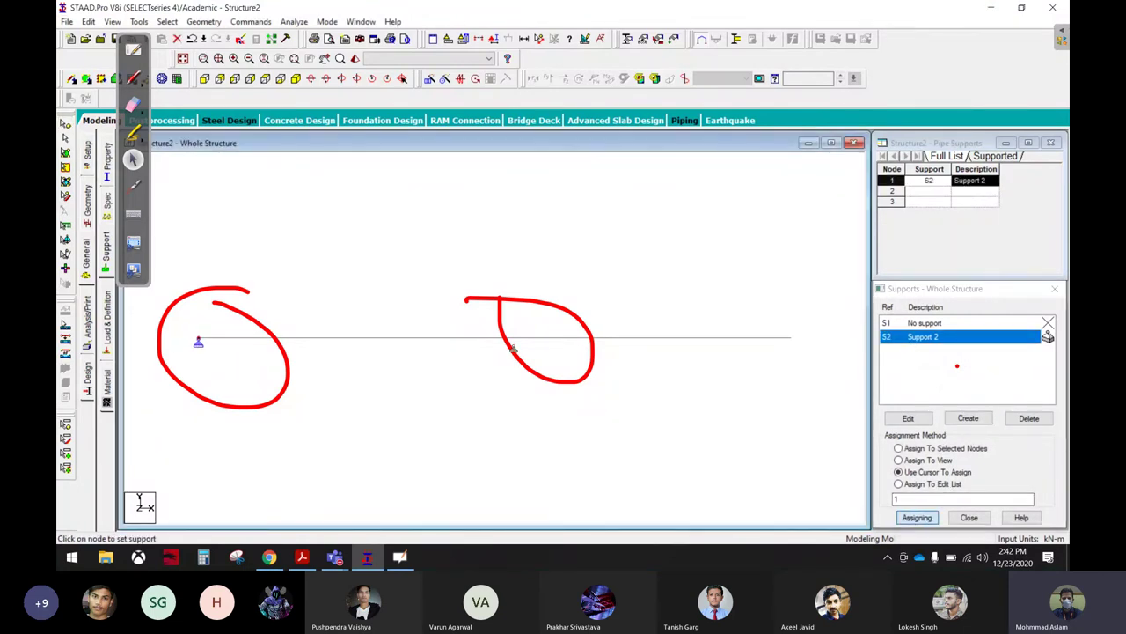
click(553, 341)
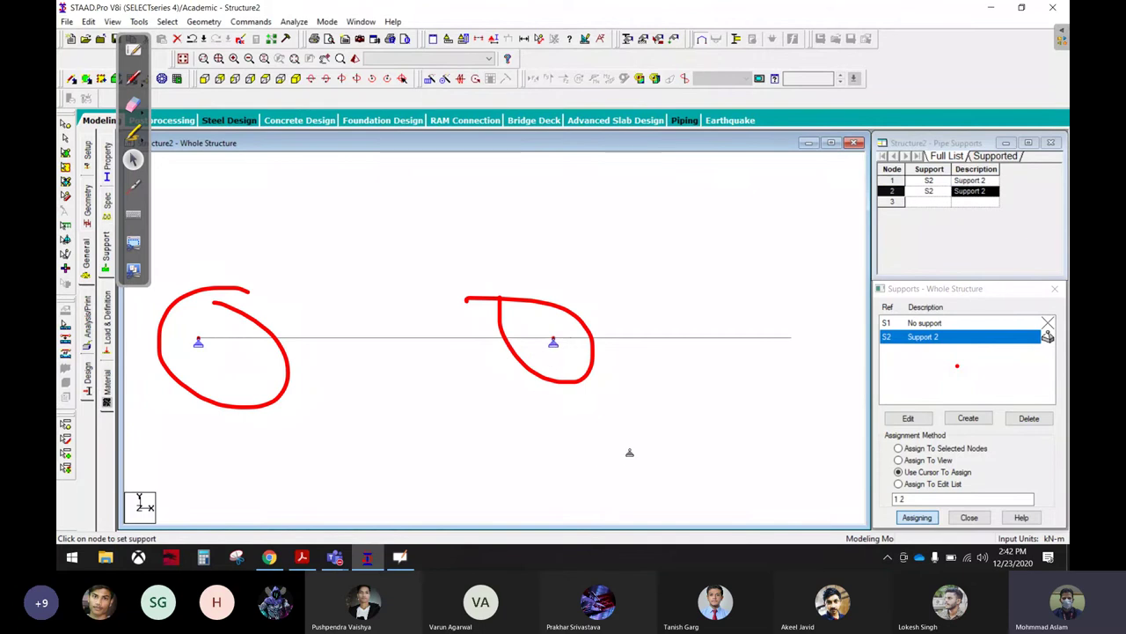
Step: Erase the red annotation loops around nodes 1 and 2
click(133, 104)
mouse_move(220, 299)
mouse_down()
mouse_move(118, 394)
mouse_move(139, 379)
mouse_up()
mouse_move(528, 352)
mouse_down()
mouse_move(560, 310)
mouse_move(489, 389)
mouse_up()
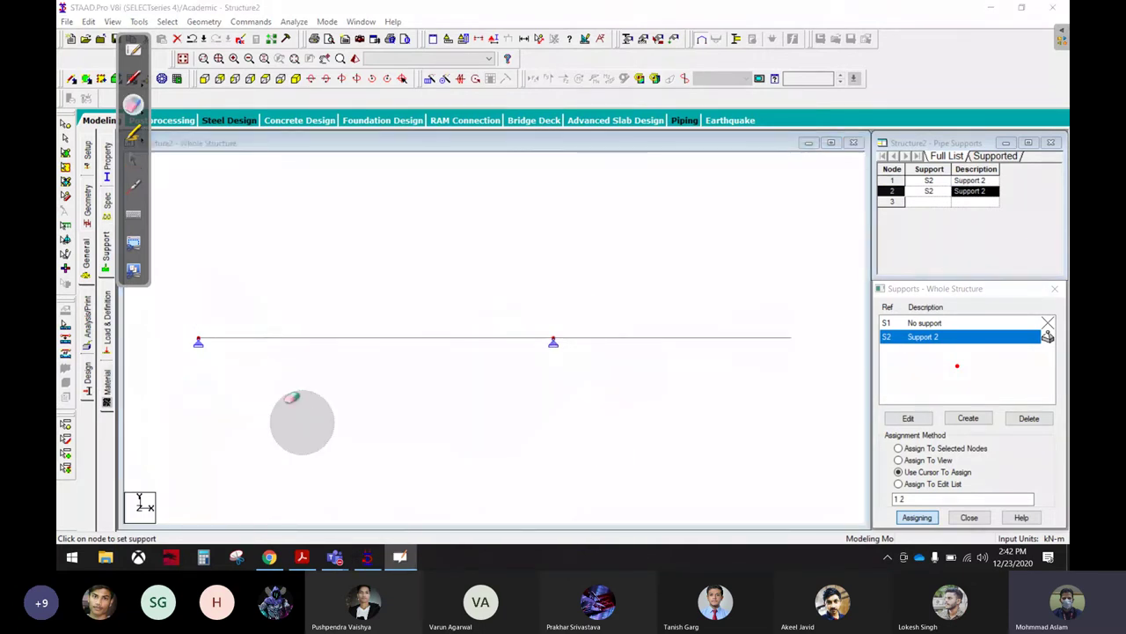
click(133, 159)
click(106, 156)
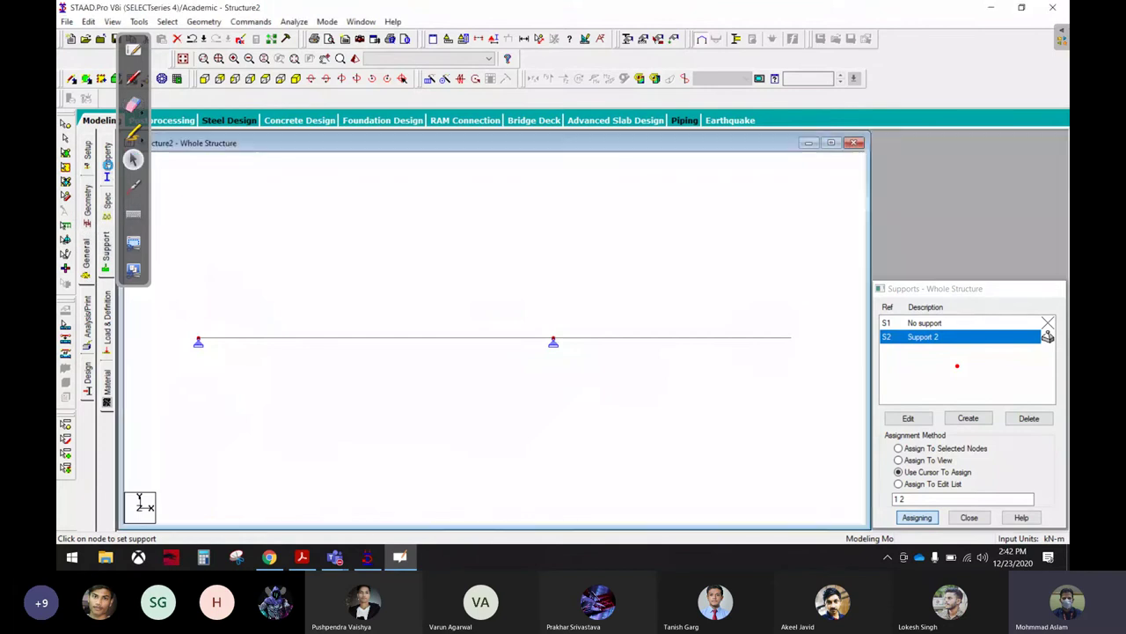
Step: Assign the 0.40 × 0.40 m concrete rectangular section R1 to both beams in view
click(1022, 412)
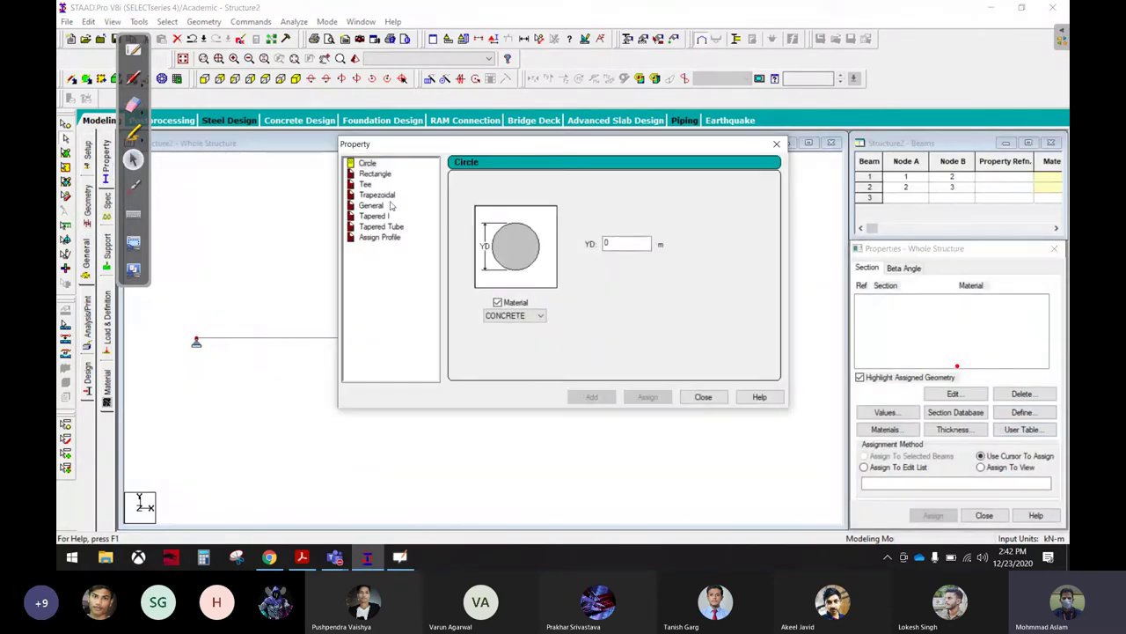
click(375, 174)
text(0.4)
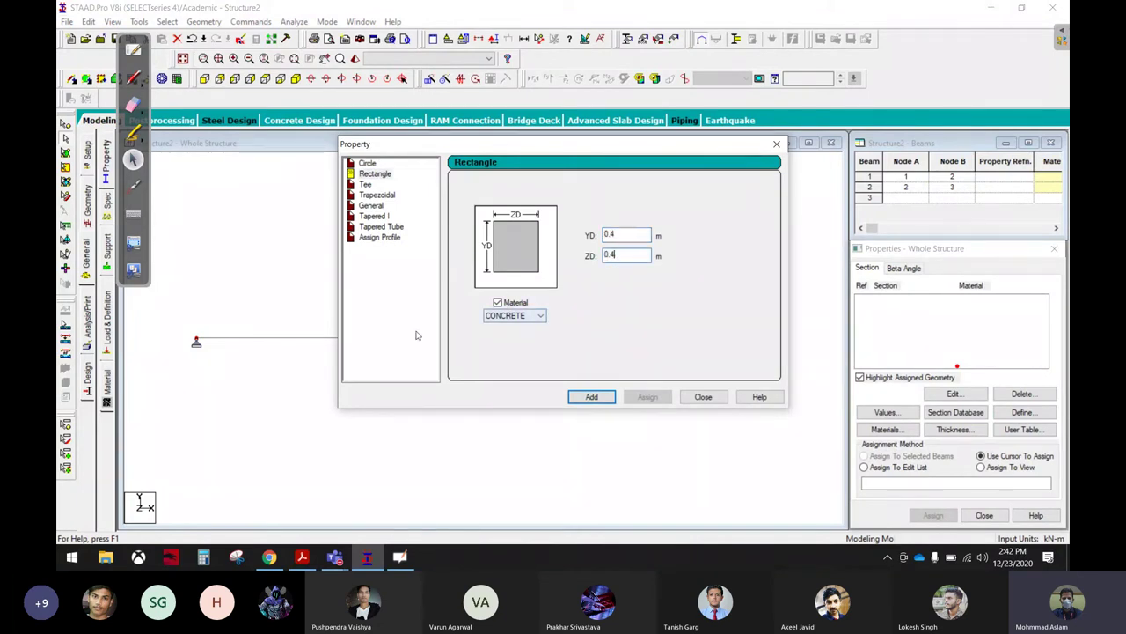
click(591, 397)
click(703, 398)
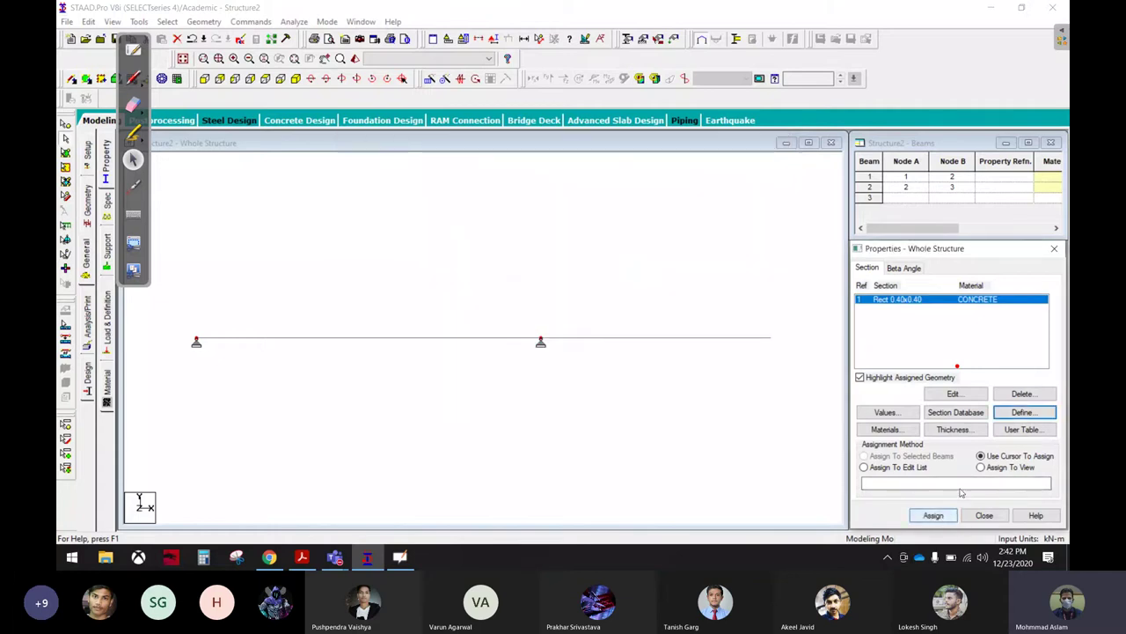
click(981, 467)
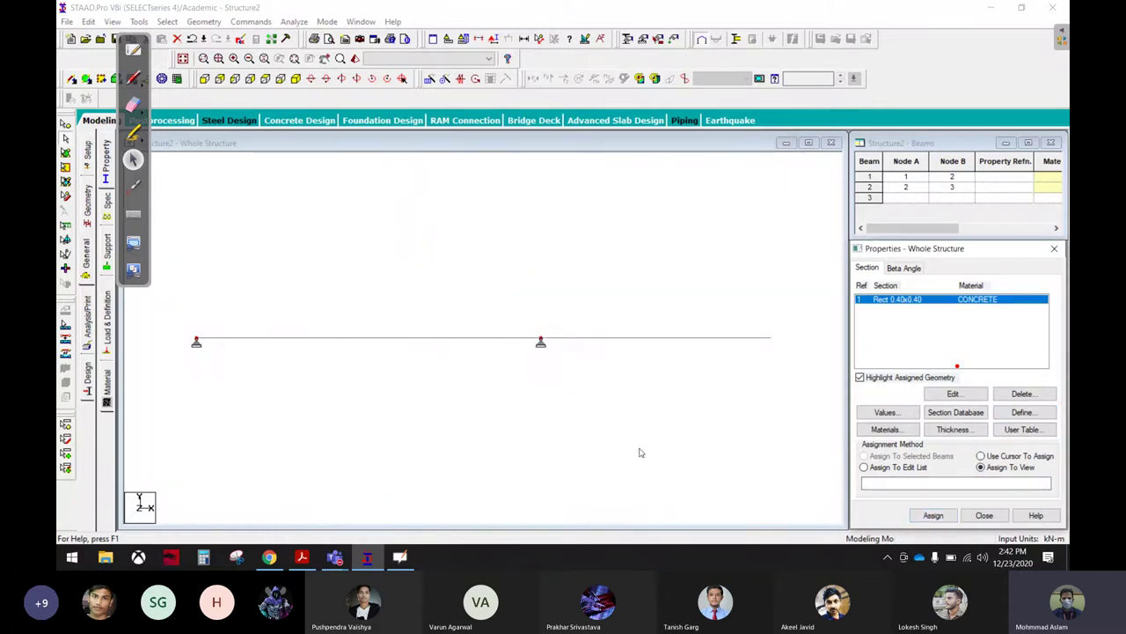
click(924, 517)
click(978, 415)
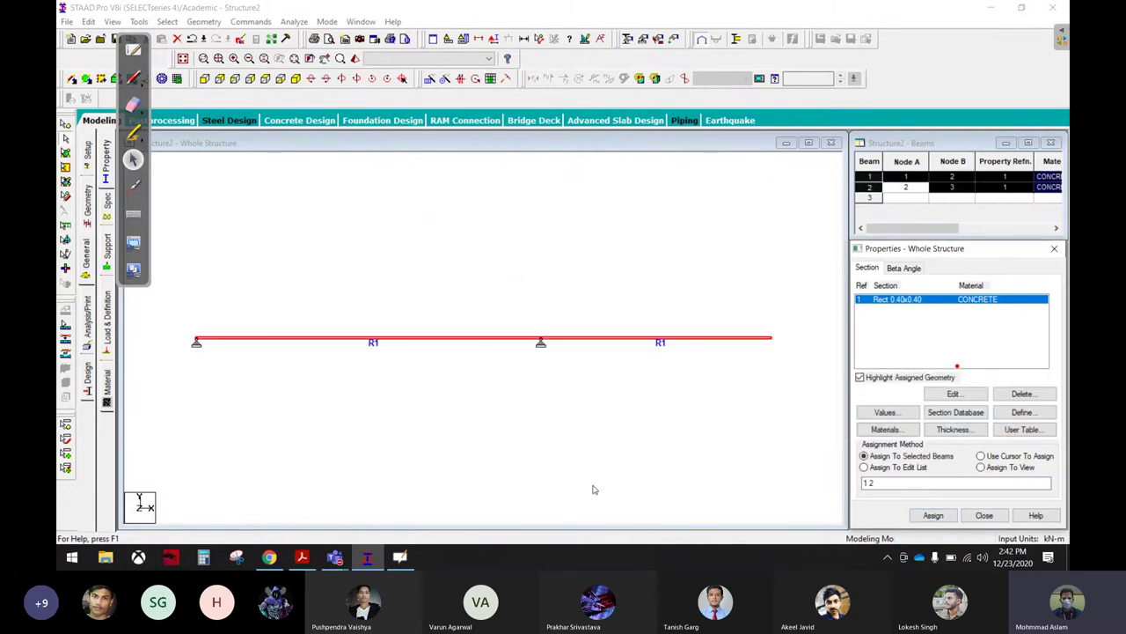
click(606, 364)
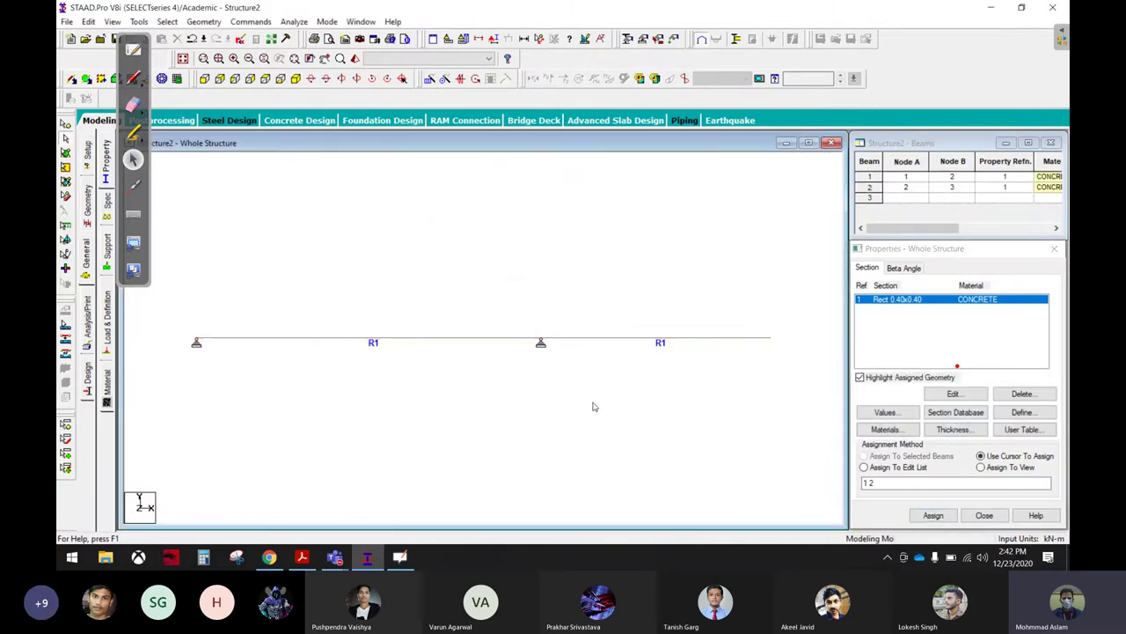
click(302, 556)
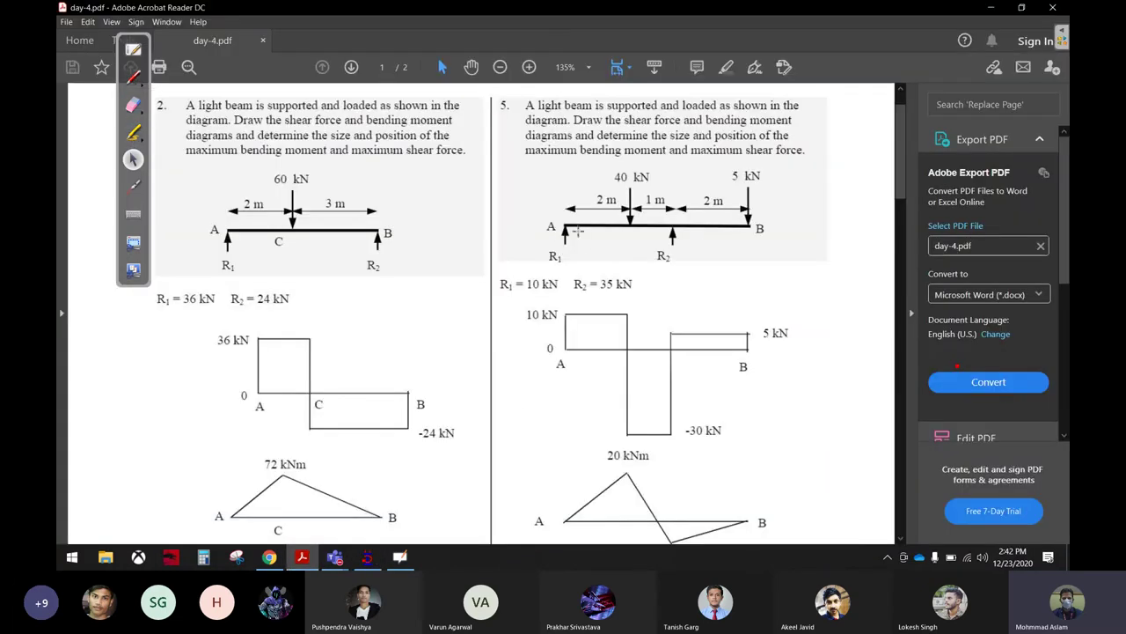
click(133, 78)
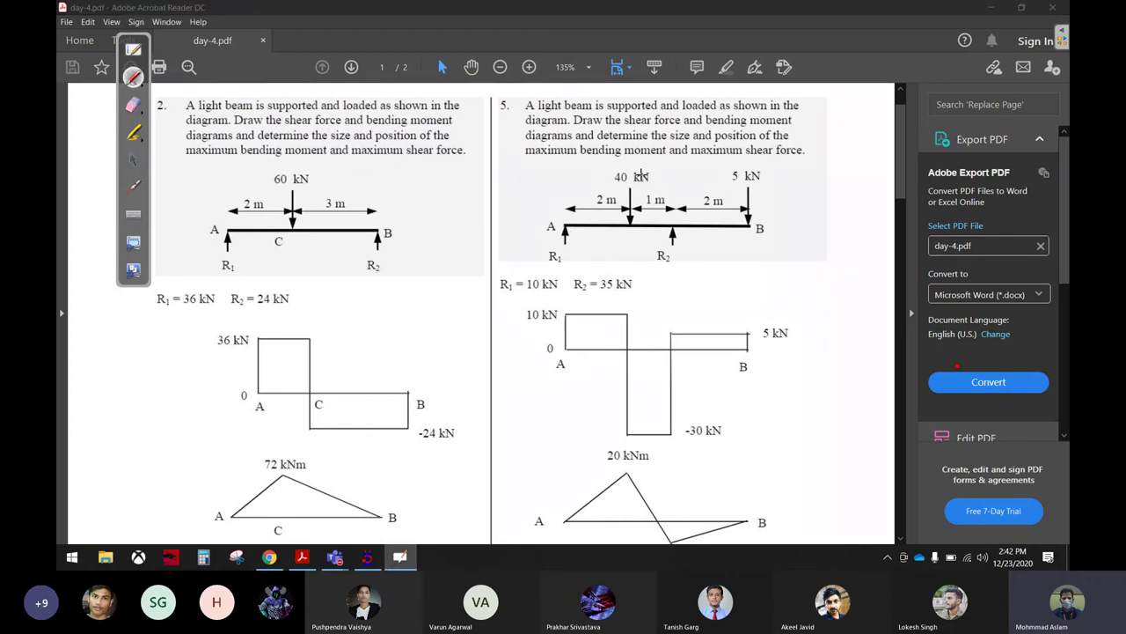
drag(649, 168, 652, 160)
mouse_move(771, 151)
mouse_down()
mouse_move(713, 212)
mouse_move(771, 176)
mouse_up()
drag(654, 151, 757, 153)
mouse_move(683, 74)
mouse_down()
mouse_move(682, 102)
mouse_move(750, 88)
mouse_up()
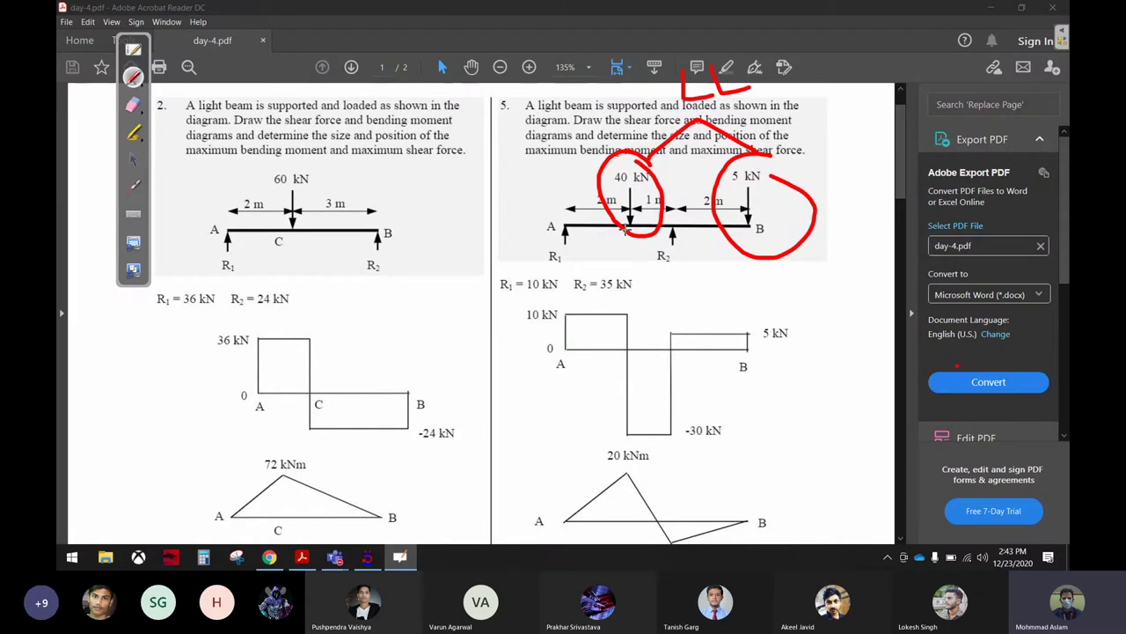
mouse_move(445, 189)
mouse_down()
mouse_move(528, 180)
mouse_move(569, 157)
mouse_move(449, 211)
mouse_up()
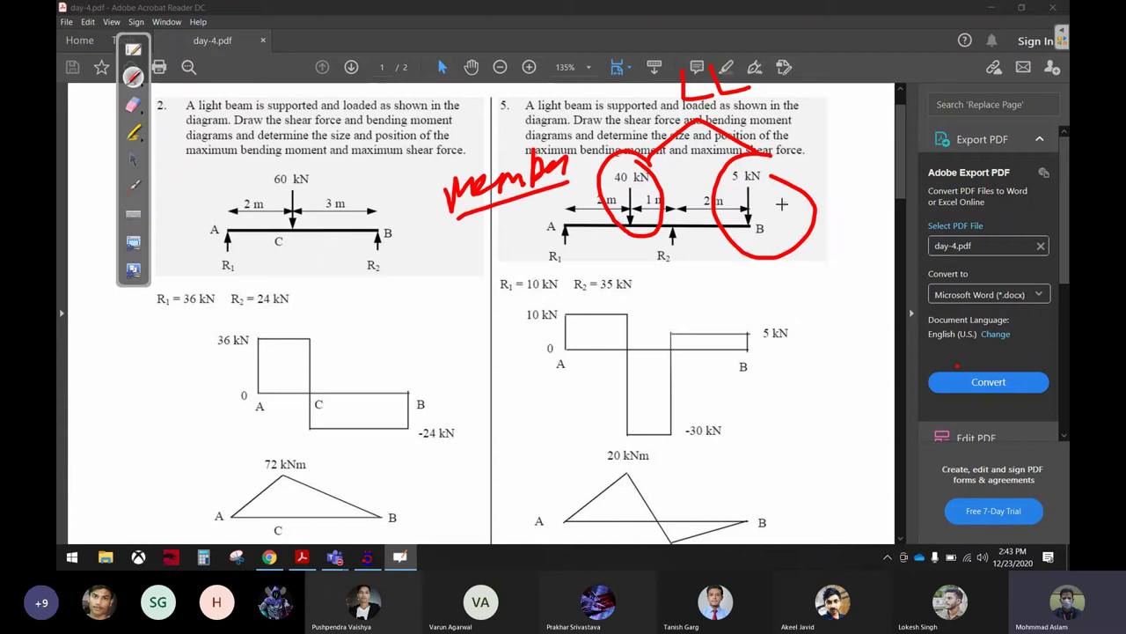
mouse_move(776, 203)
mouse_down()
mouse_move(781, 220)
mouse_move(862, 141)
mouse_move(871, 157)
mouse_move(906, 132)
mouse_up()
drag(908, 172, 970, 156)
drag(843, 246, 946, 216)
mouse_move(975, 233)
mouse_down()
mouse_move(992, 227)
mouse_move(985, 243)
mouse_up()
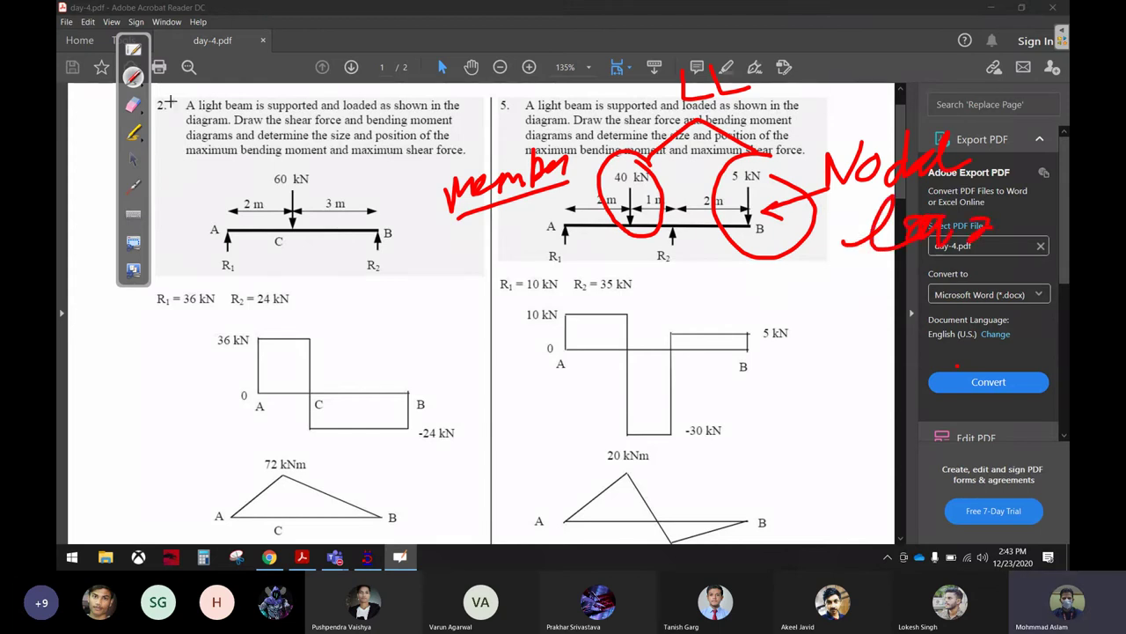
click(133, 103)
mouse_move(633, 211)
mouse_down()
mouse_move(440, 264)
mouse_move(581, 116)
mouse_move(493, 171)
mouse_move(1021, 227)
mouse_move(736, 253)
mouse_up()
click(133, 158)
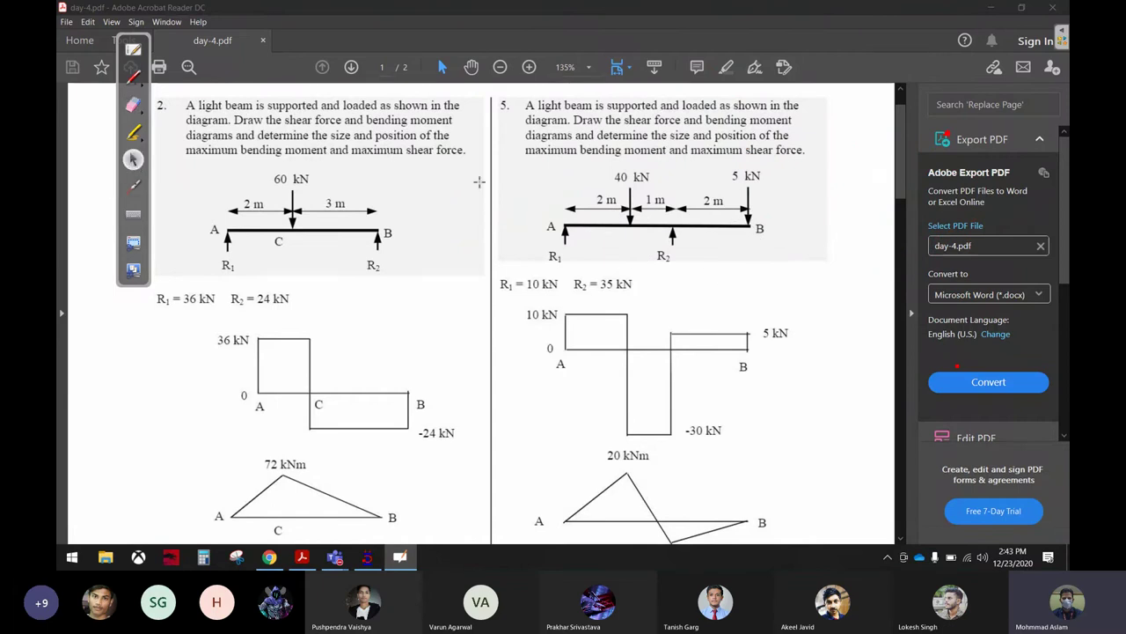
click(1003, 9)
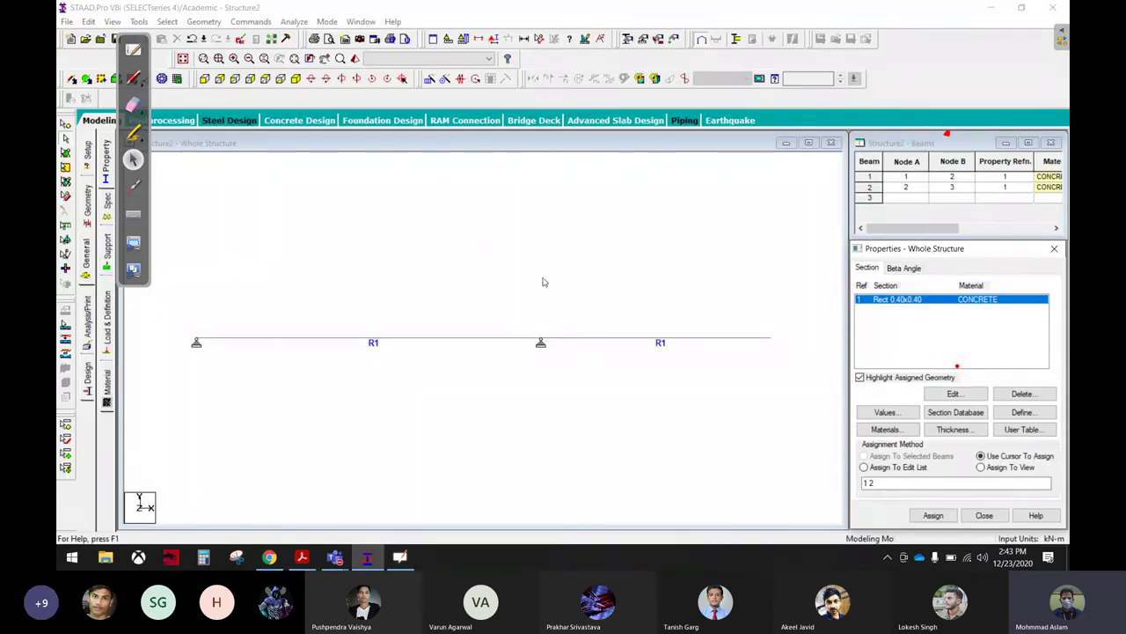
Step: Create load case 1 of Live loading type, titled 'live Load'
click(107, 318)
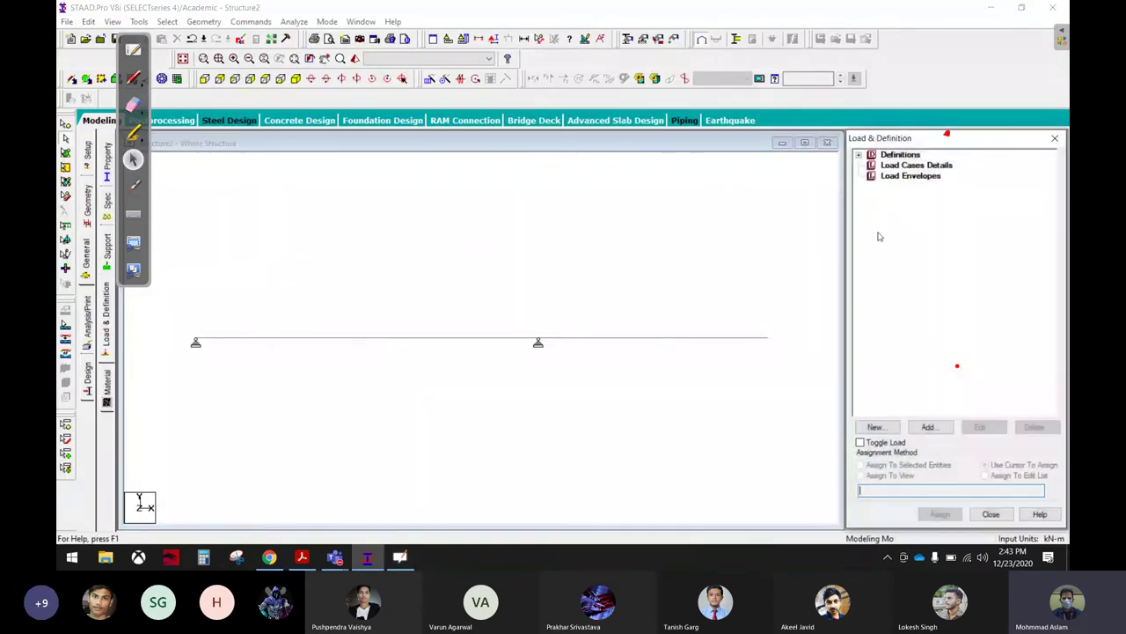
click(915, 166)
click(928, 427)
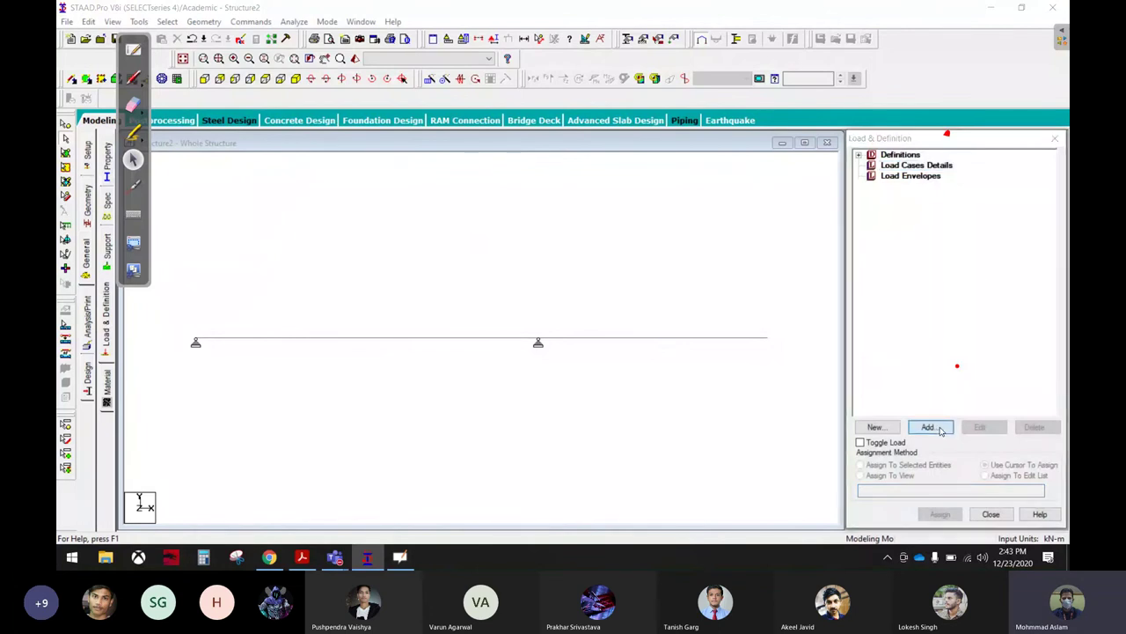
click(629, 202)
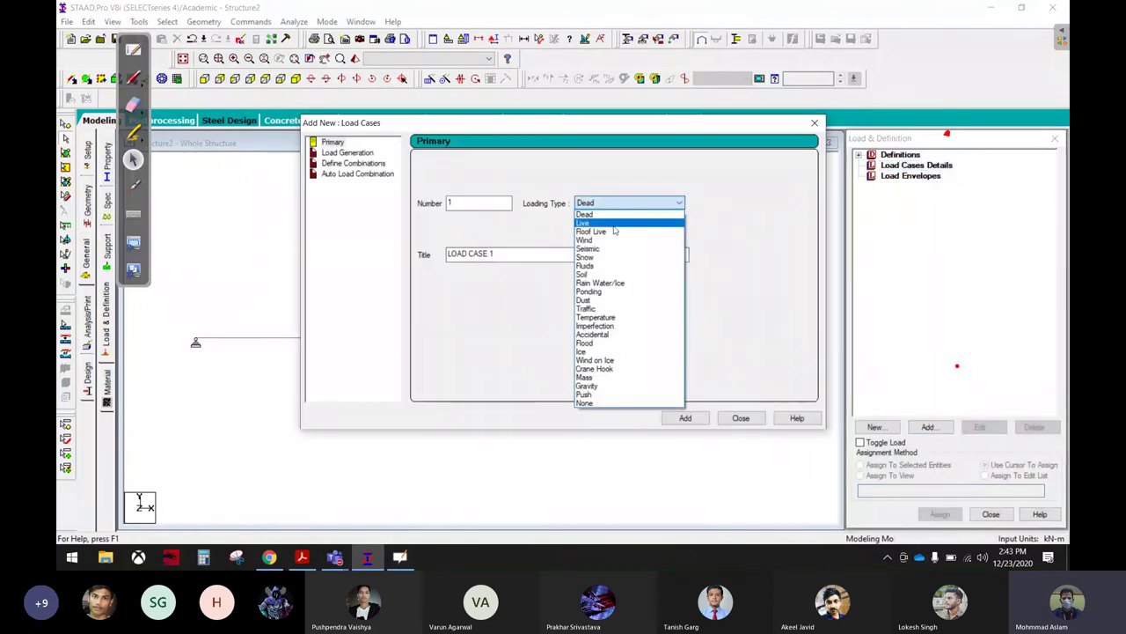
click(585, 220)
key(Tab)
key(Tab)
text(l)
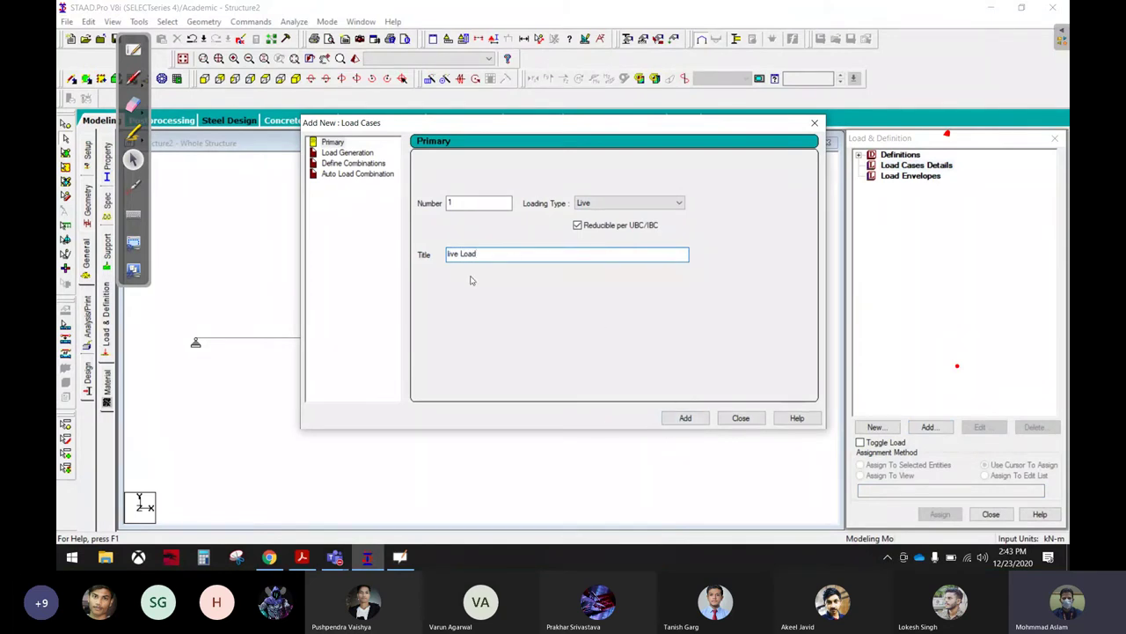
click(685, 417)
click(740, 417)
Step: Start a Concentrated Force member load item for the live Load case
click(917, 178)
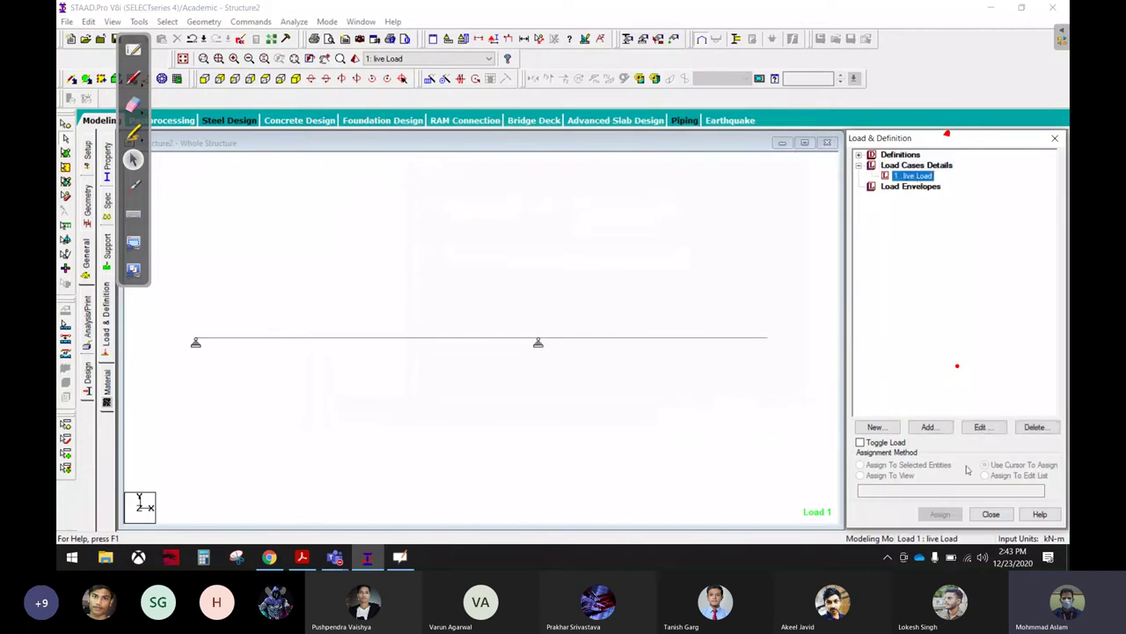
click(940, 430)
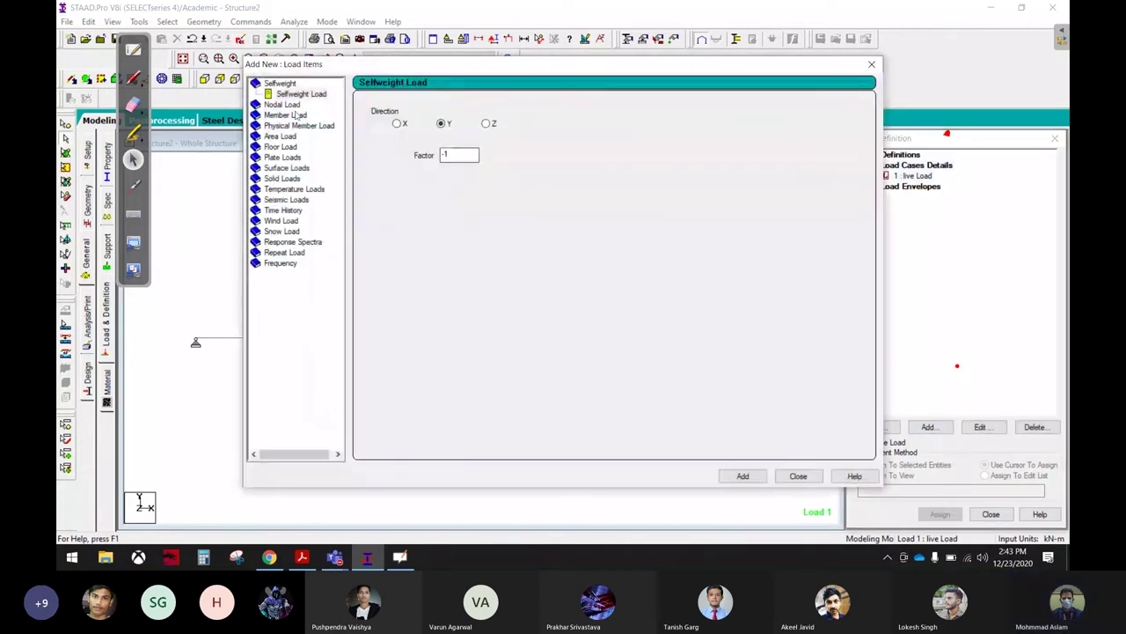
click(286, 115)
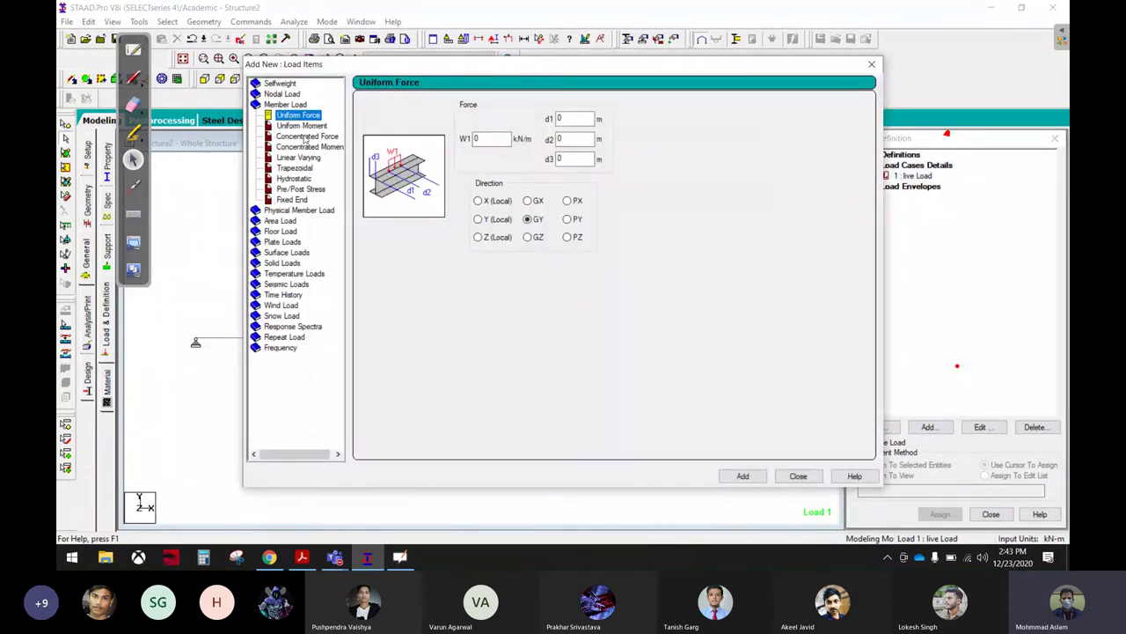
click(306, 137)
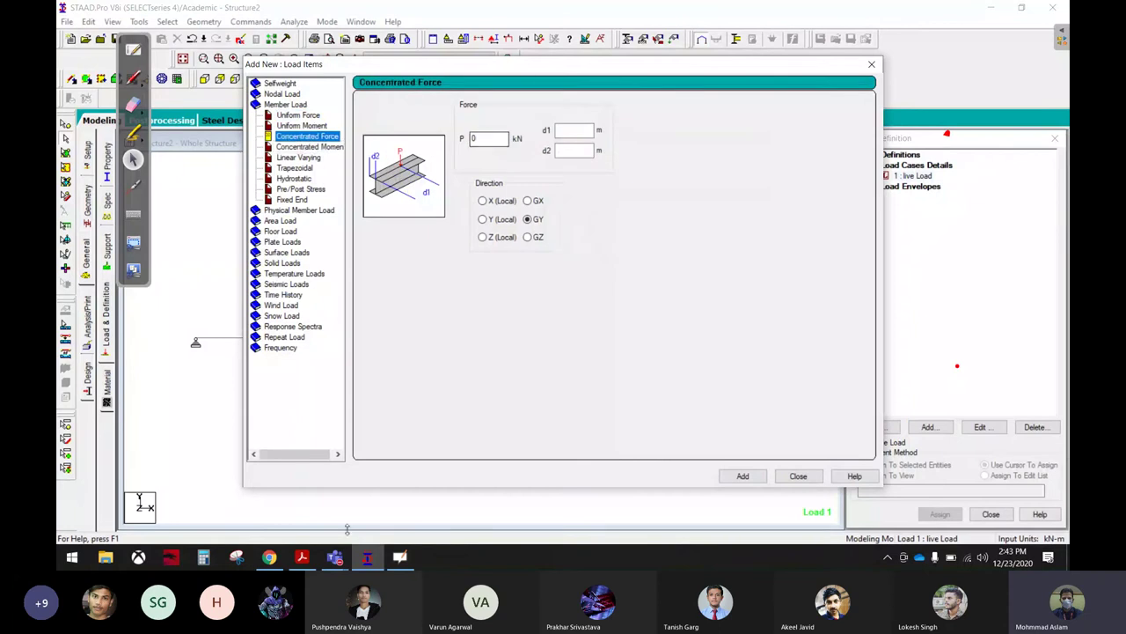
Step: Mark the 40 kN load and its 2 m distance on the textbook PDF
click(302, 557)
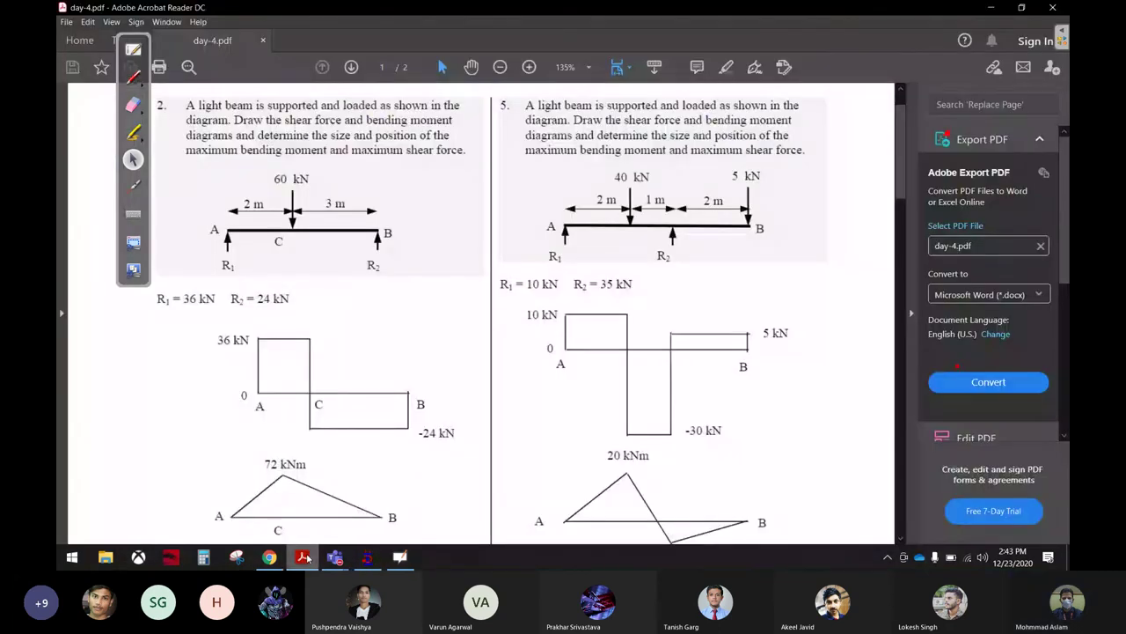
click(132, 78)
drag(648, 152, 662, 158)
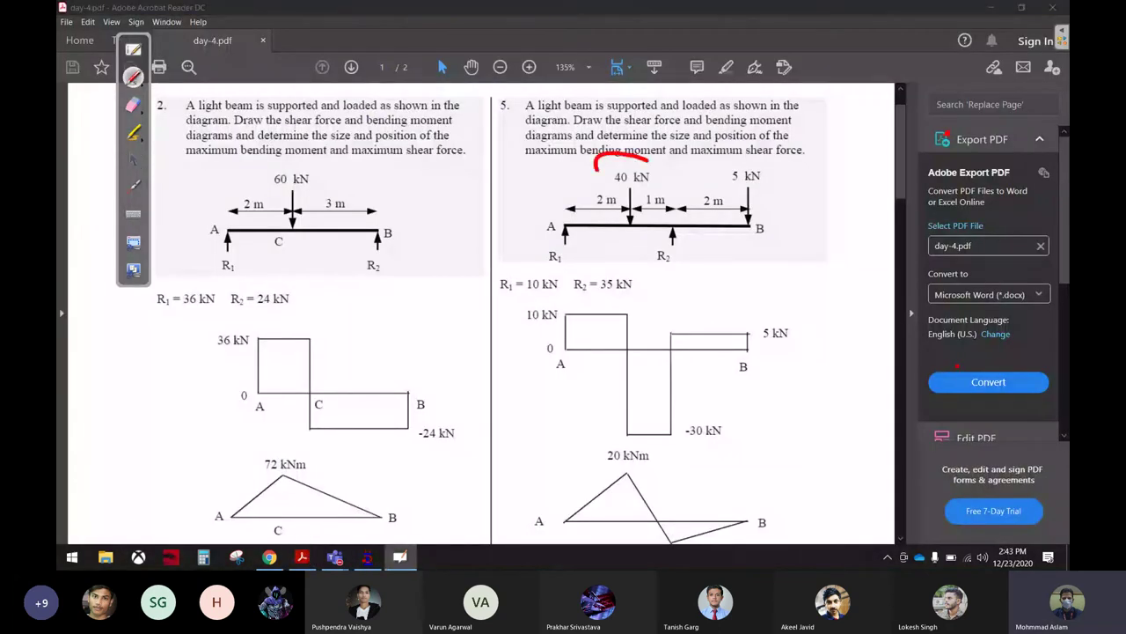
drag(595, 213, 619, 212)
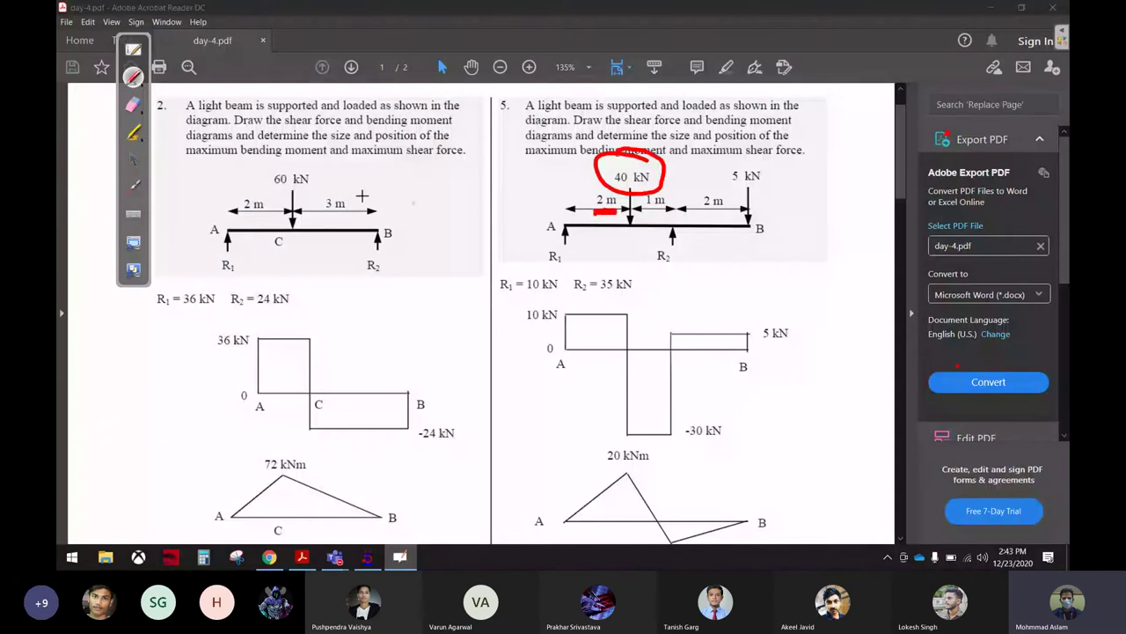
click(133, 159)
click(367, 556)
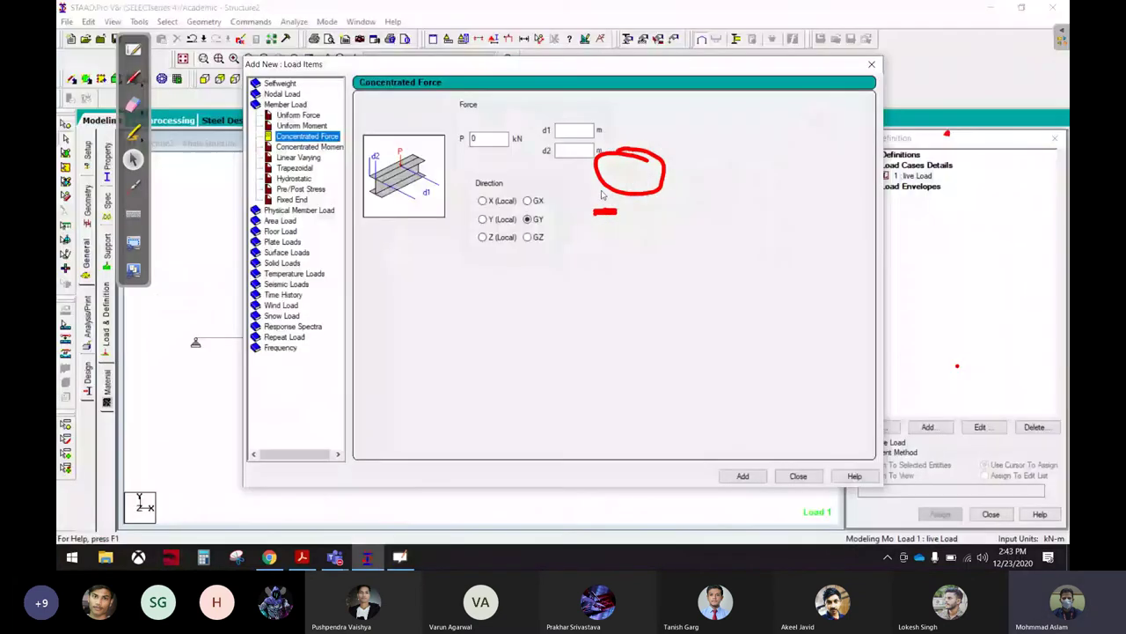
Step: Add a −40 kN concentrated member force at d1 = 2 m
double_click(489, 138)
text(-40)
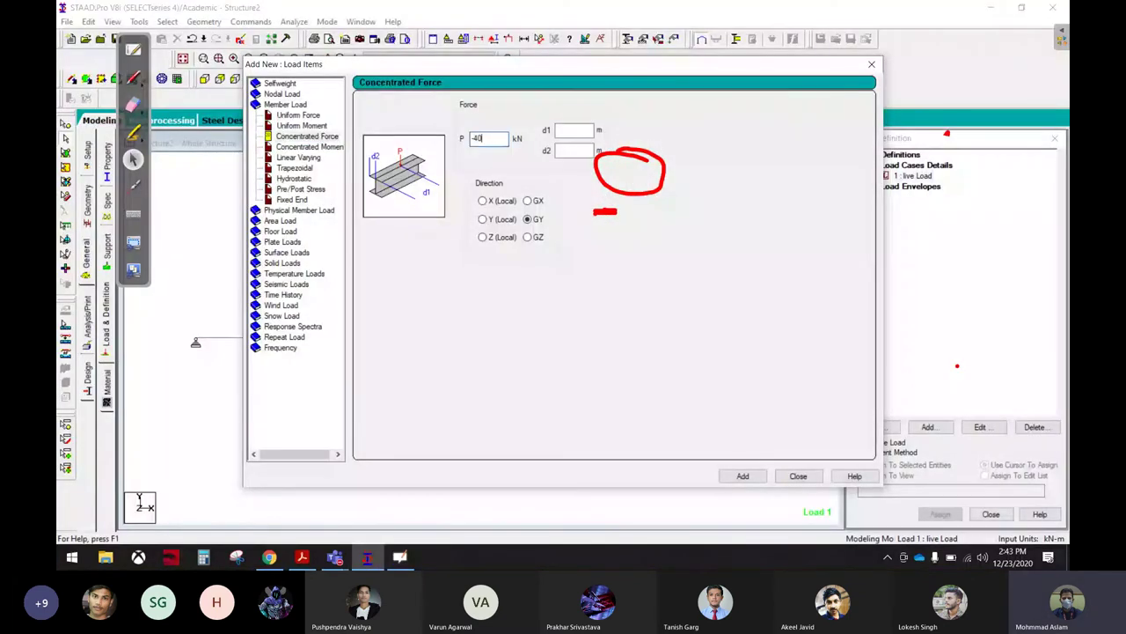
text(2)
click(742, 476)
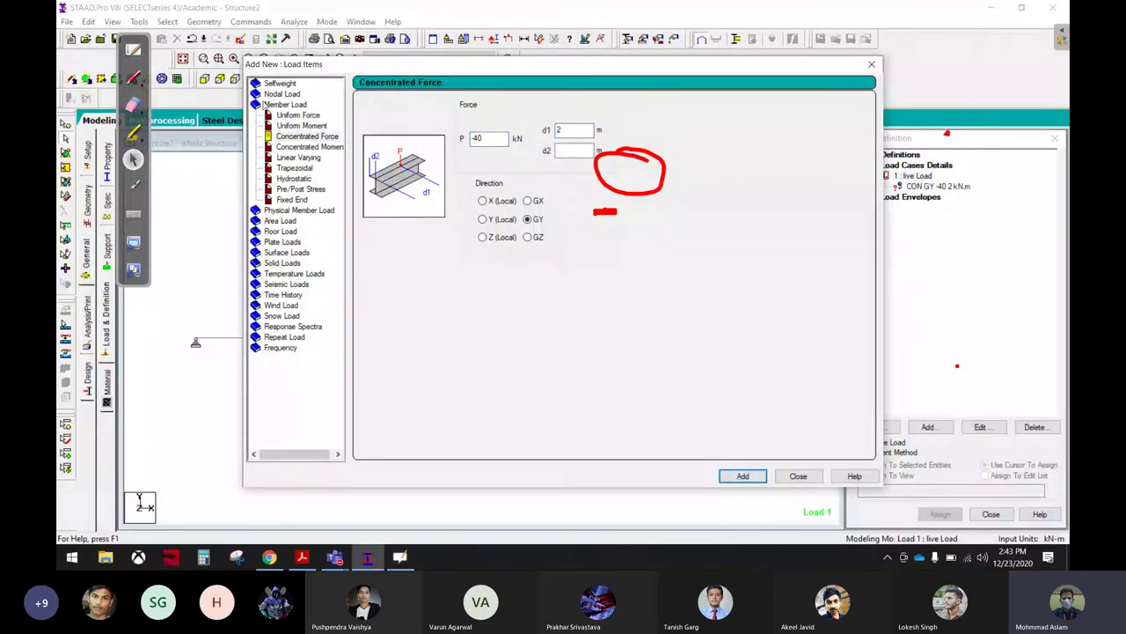
Step: Switch to a nodal load and sketch the downward, negative-Fy force direction
click(281, 94)
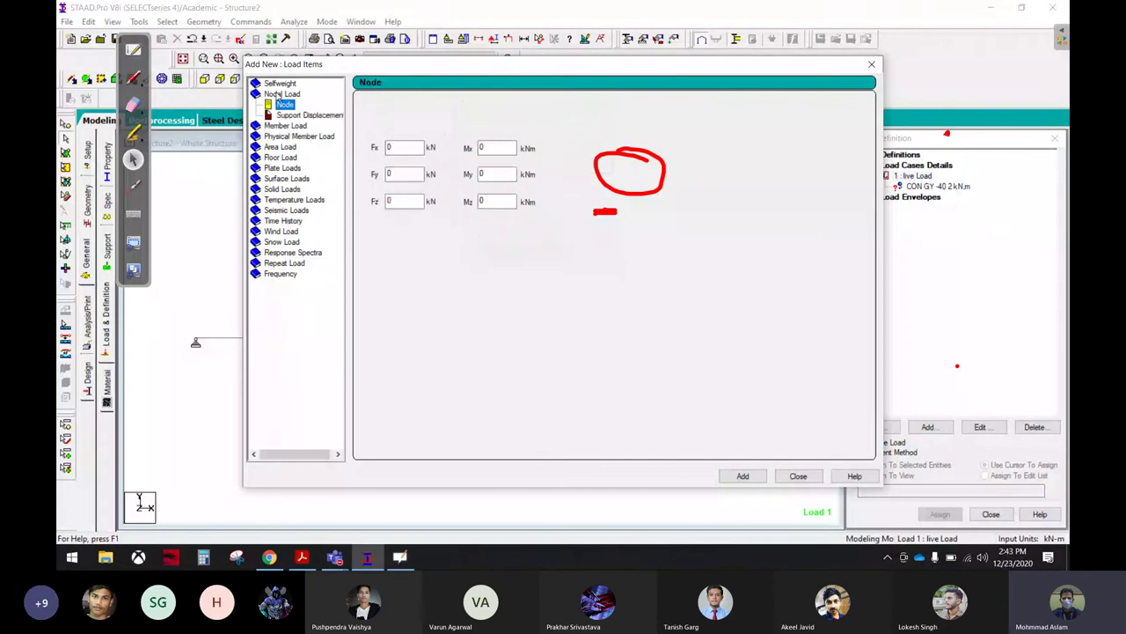
click(133, 78)
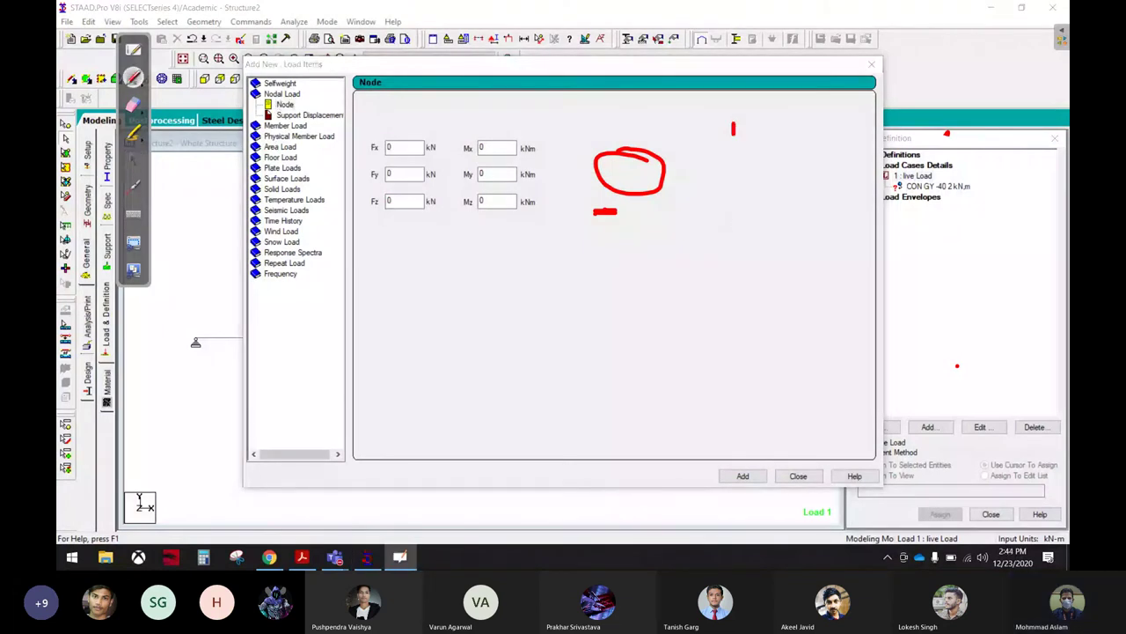
drag(733, 137, 741, 259)
drag(708, 207, 708, 207)
drag(797, 167, 803, 236)
mouse_move(447, 166)
mouse_down()
mouse_move(394, 187)
mouse_move(436, 156)
mouse_up()
click(133, 159)
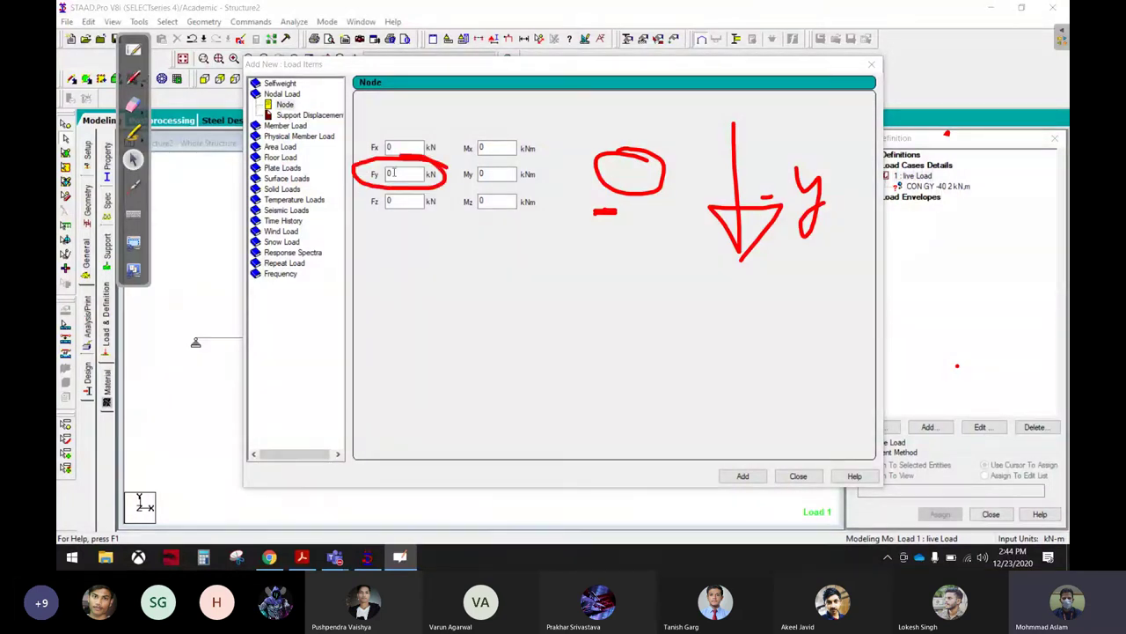
Step: Add an Fy = −5 kN nodal load to the live case and clear the annotations
click(403, 173)
text(-5)
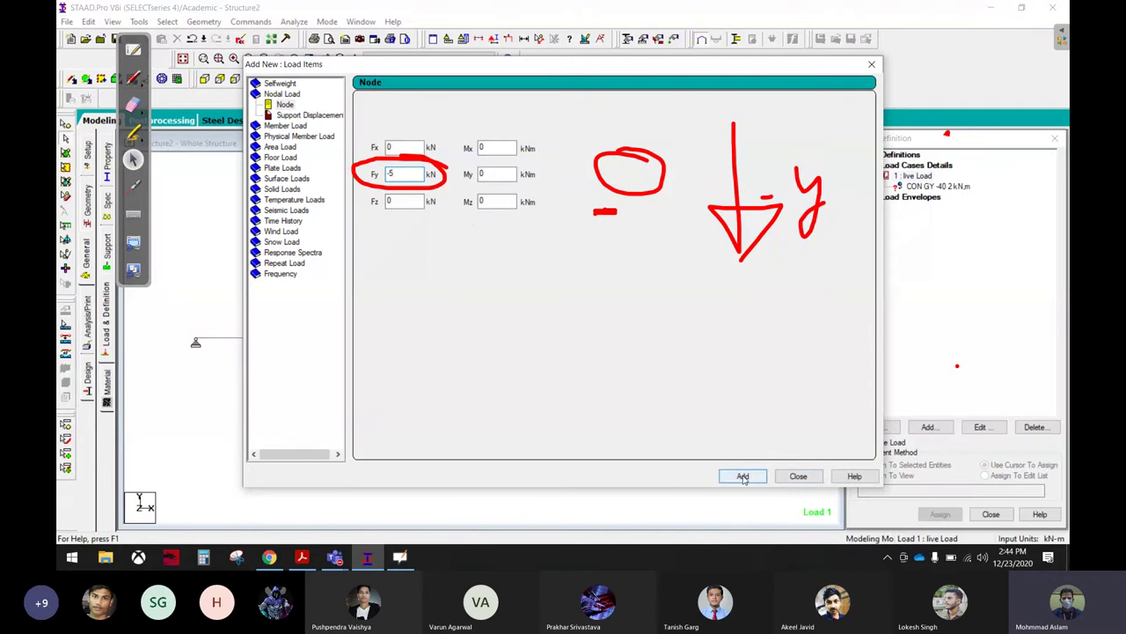
key(BackSpace)
key(BackSpace)
text(5)
click(132, 78)
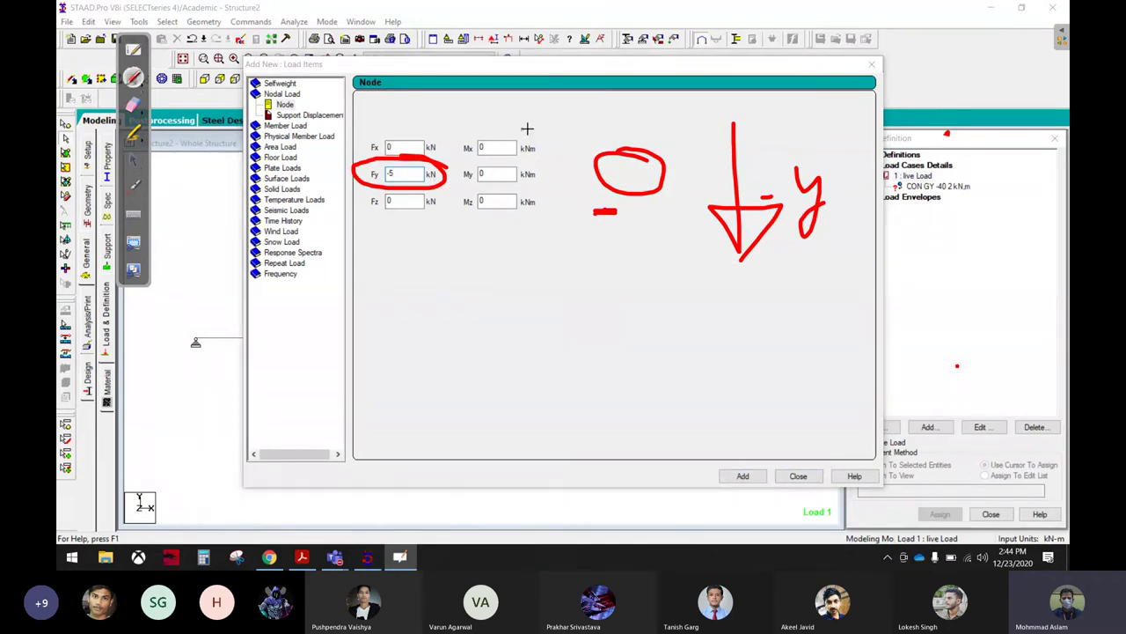
drag(493, 128, 577, 129)
drag(504, 97, 576, 123)
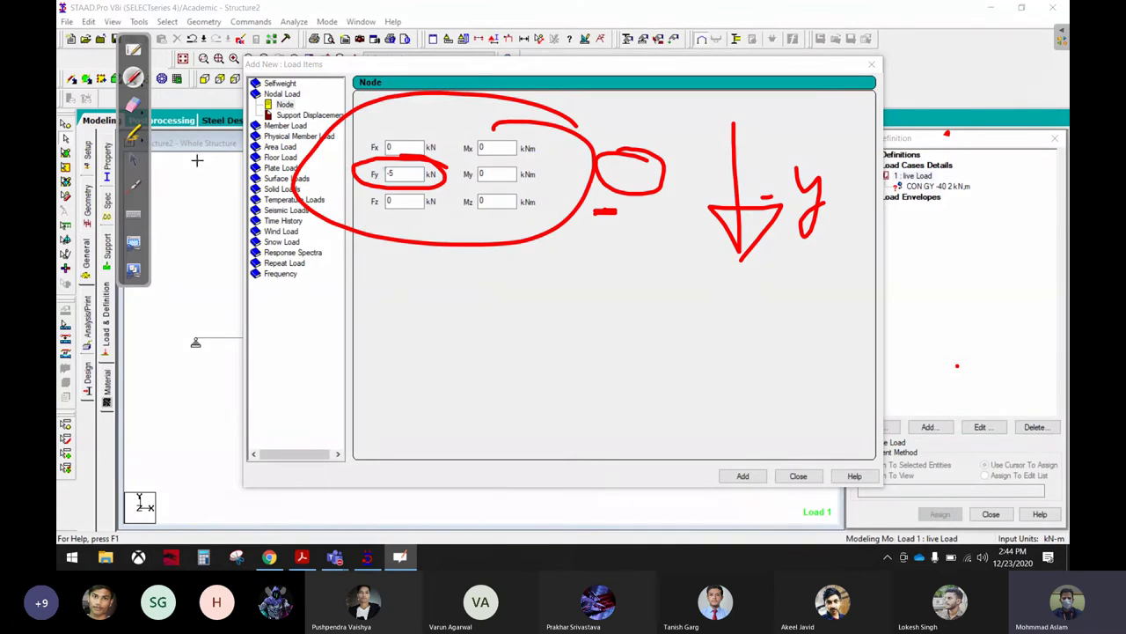
click(133, 159)
click(743, 476)
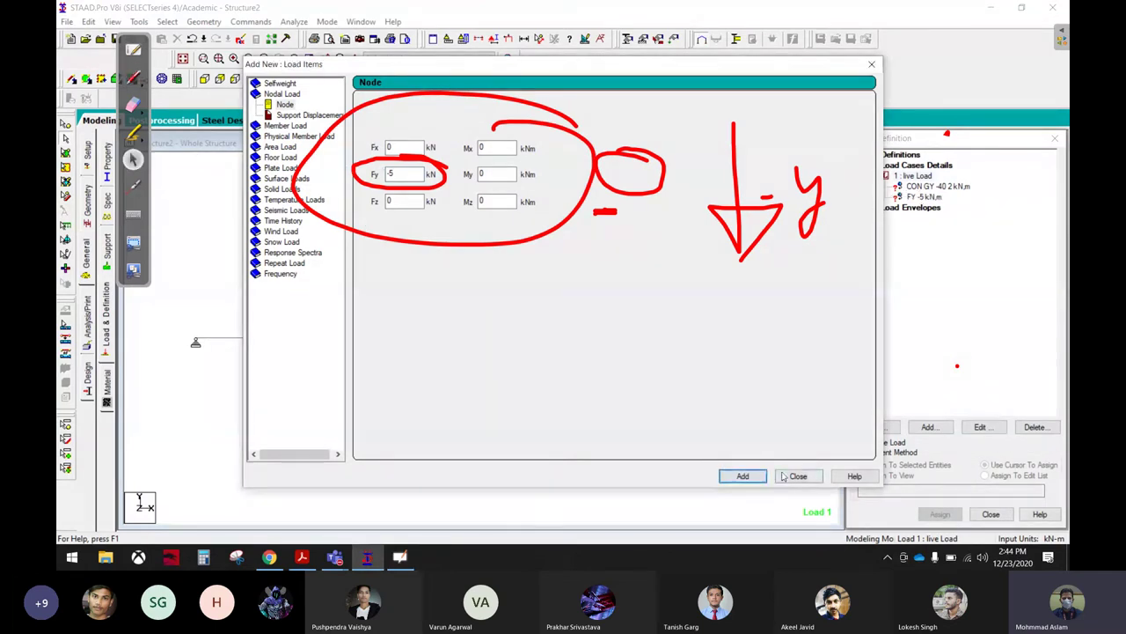
click(783, 476)
click(133, 104)
mouse_move(369, 176)
mouse_down()
mouse_move(495, 252)
mouse_move(742, 155)
mouse_up()
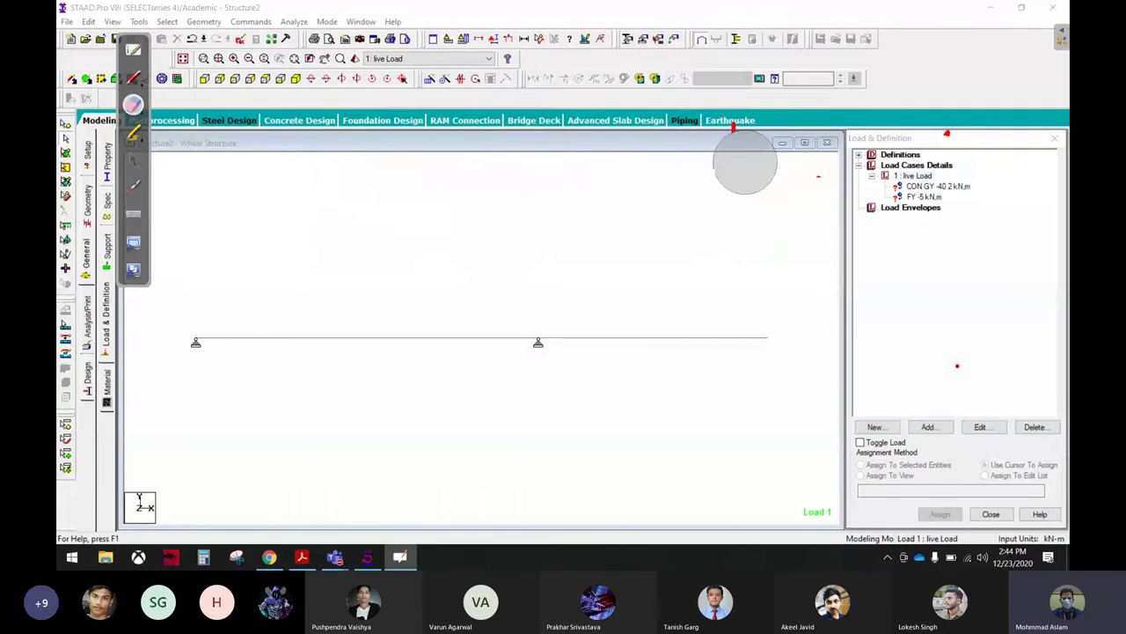
Step: Assign the CON GY −40 kN load to the left span between the supports
click(133, 159)
click(938, 186)
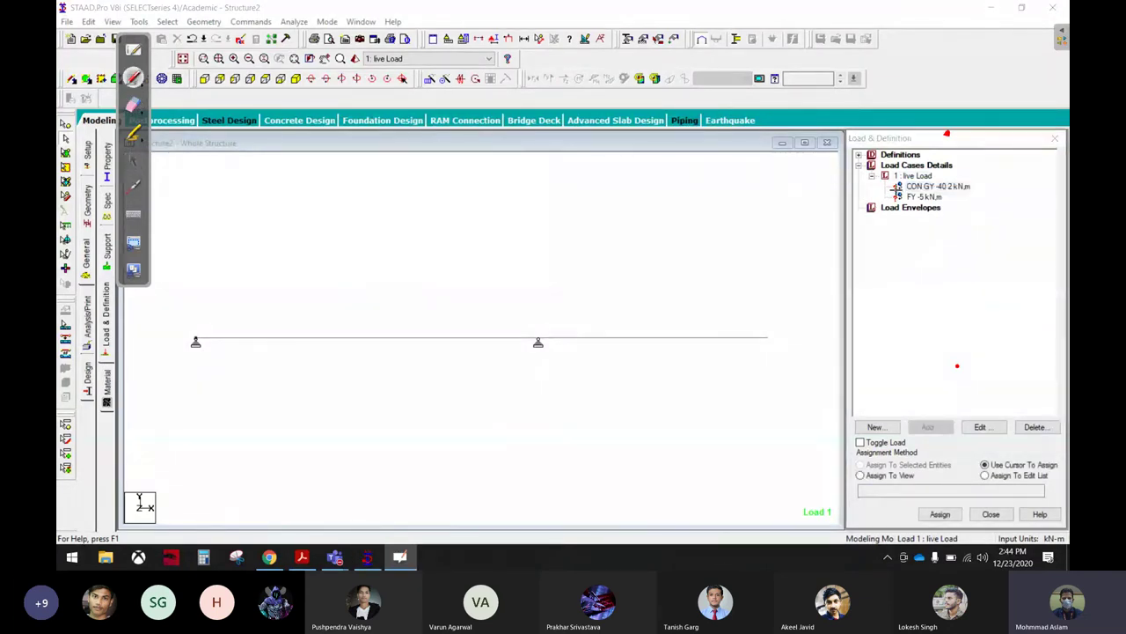
drag(889, 184, 372, 333)
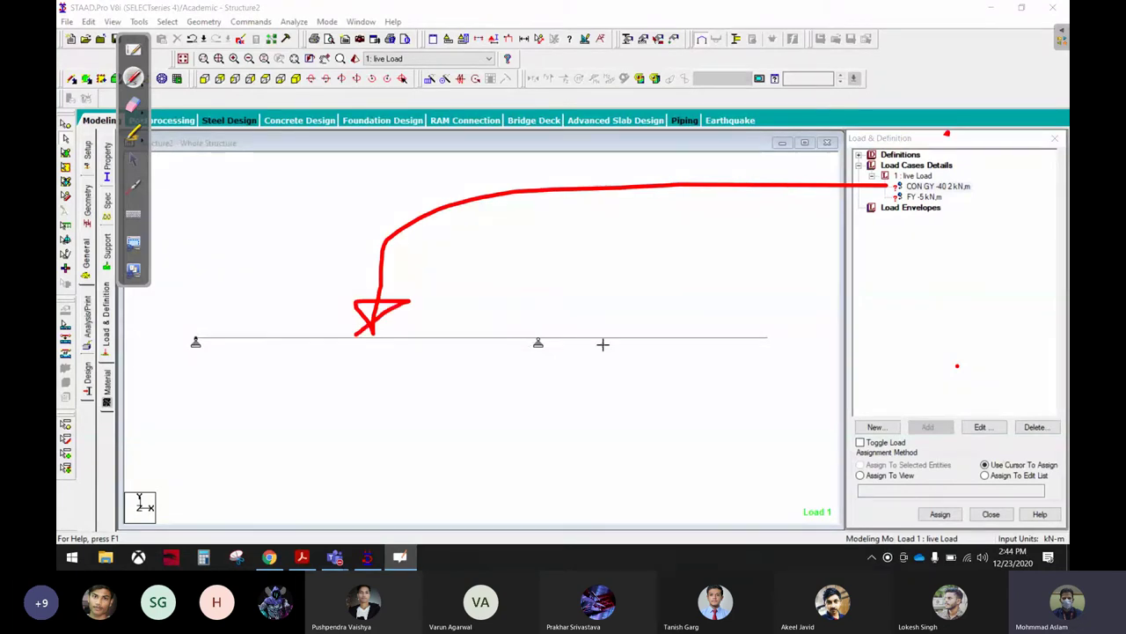
mouse_move(901, 197)
mouse_down()
mouse_move(764, 324)
mouse_move(780, 299)
mouse_up()
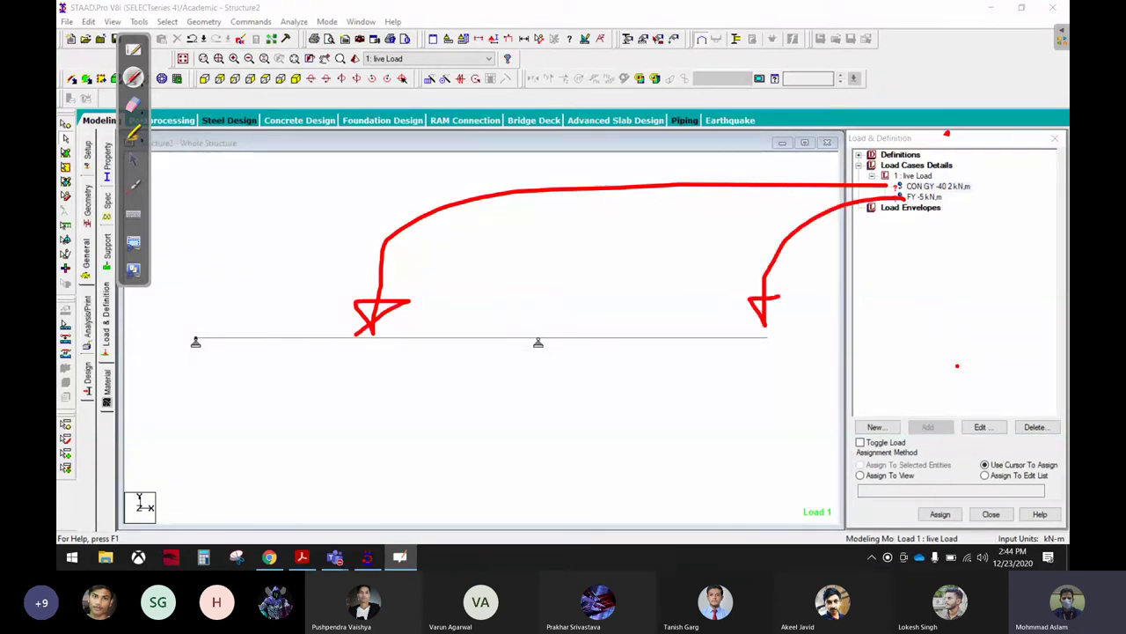
click(135, 159)
click(520, 338)
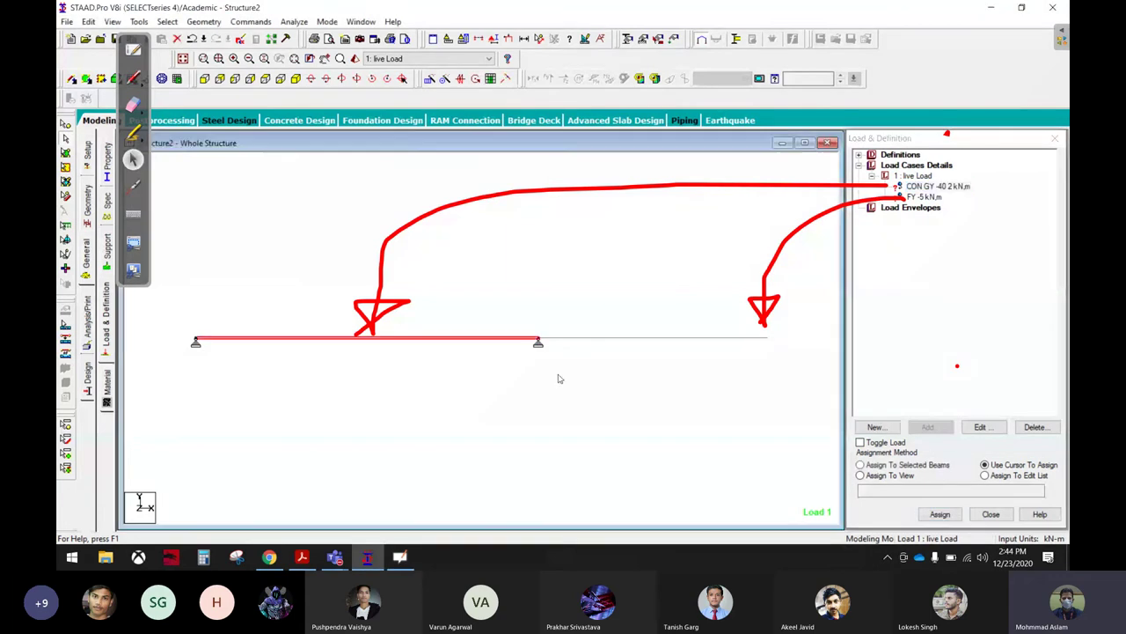
click(940, 514)
click(973, 365)
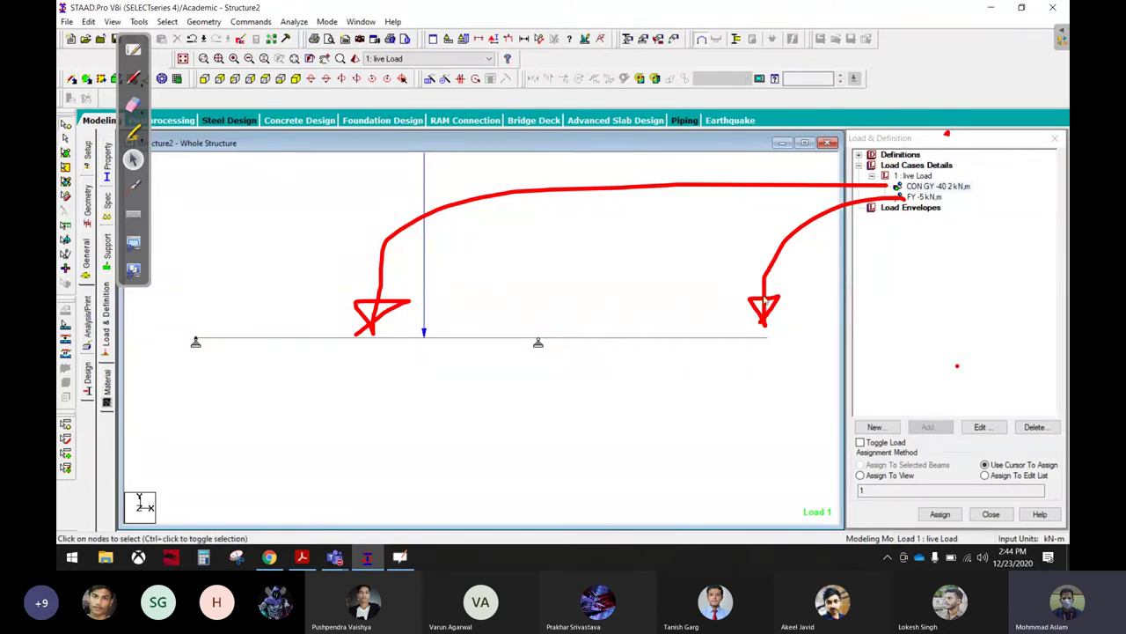
Step: Assign the FY −5 kN force to the overhang's right-end node
click(928, 198)
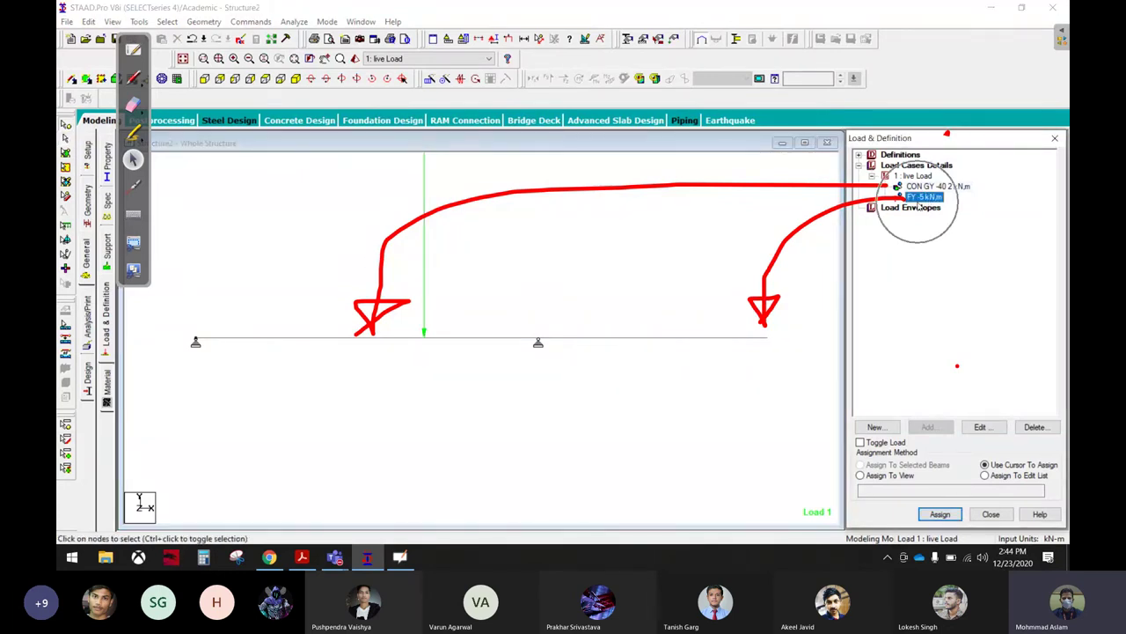
click(767, 337)
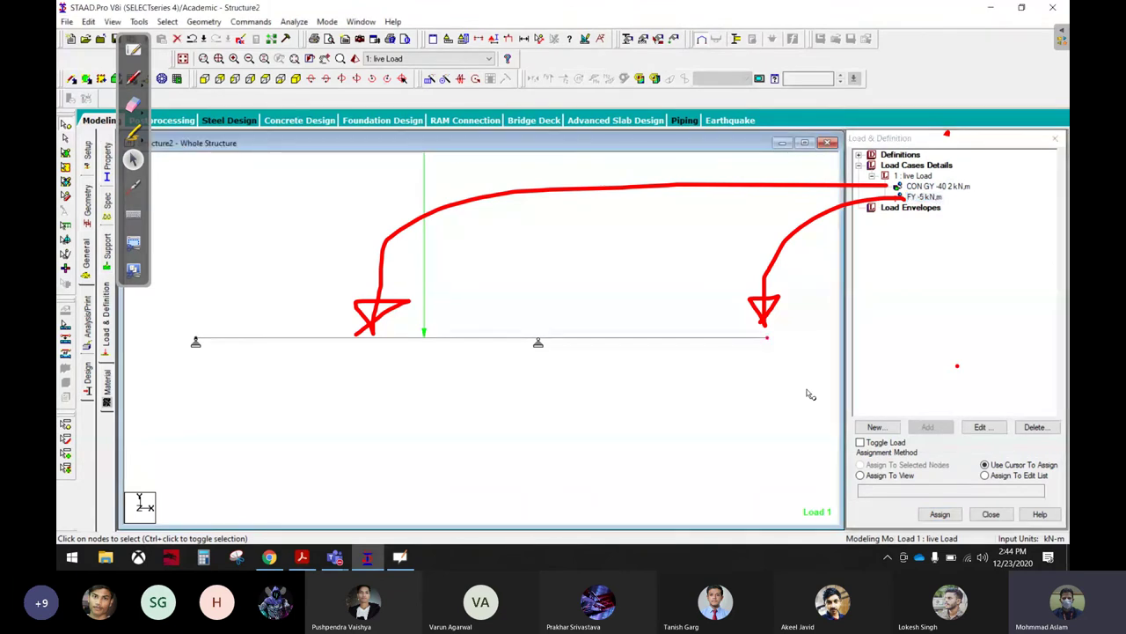
click(941, 515)
click(908, 364)
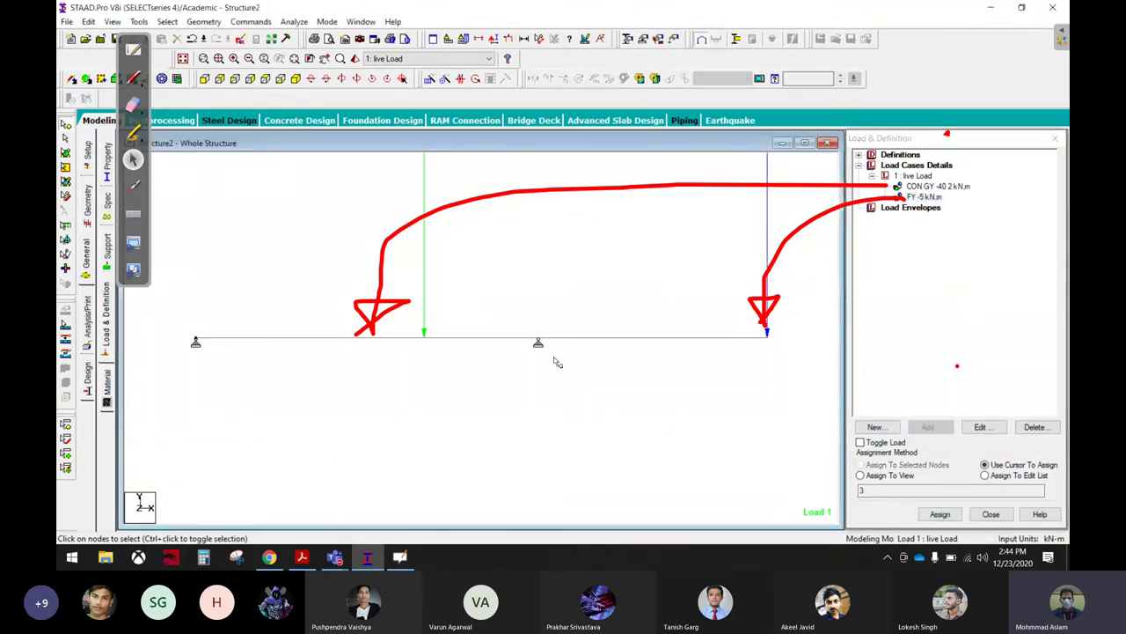
click(301, 556)
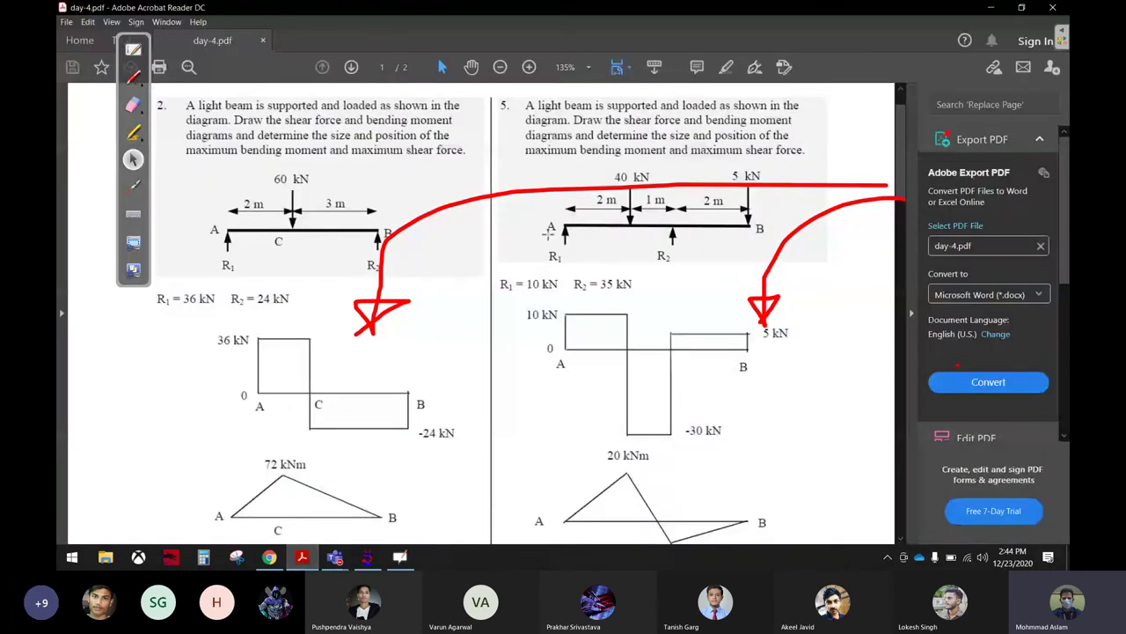
Step: Check the applied loads against problem 5 in day-4.pdf
click(134, 77)
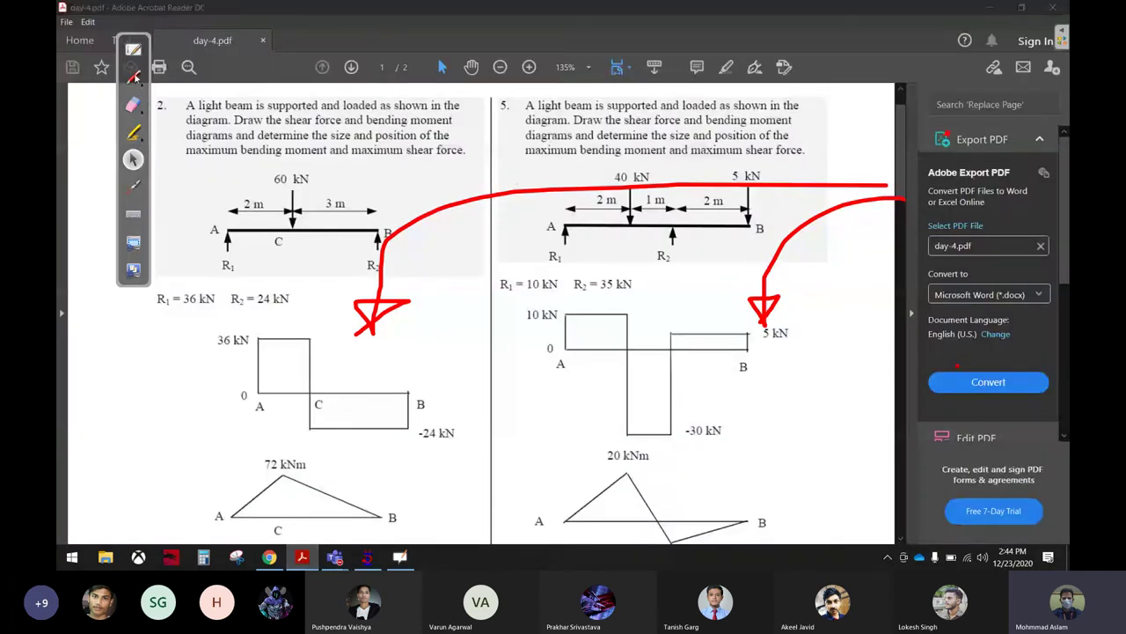
click(134, 77)
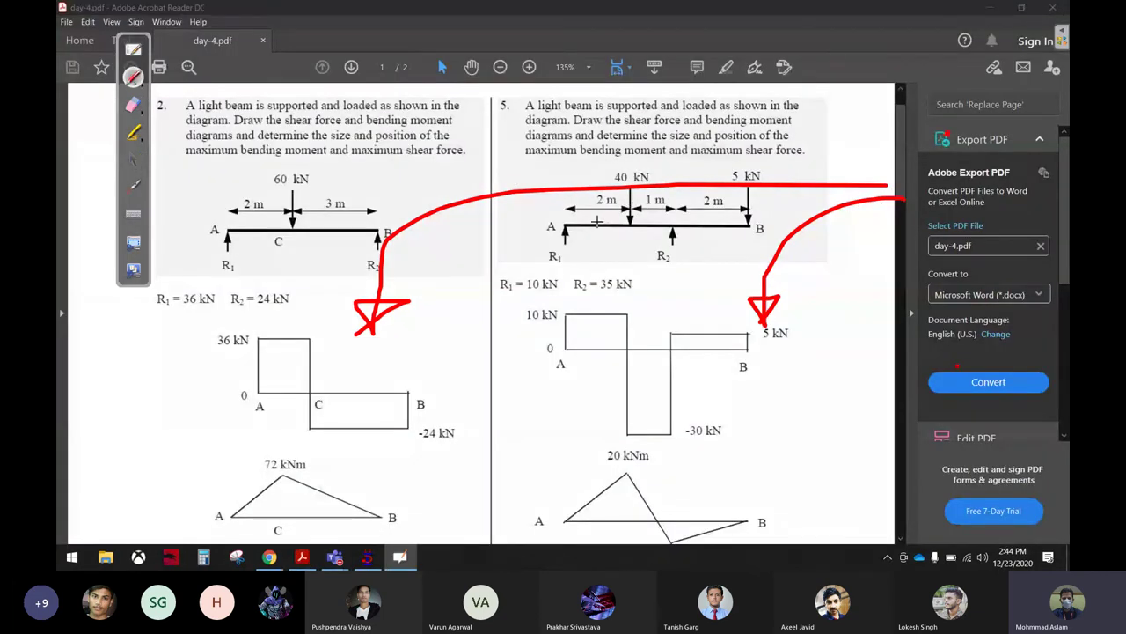
click(135, 158)
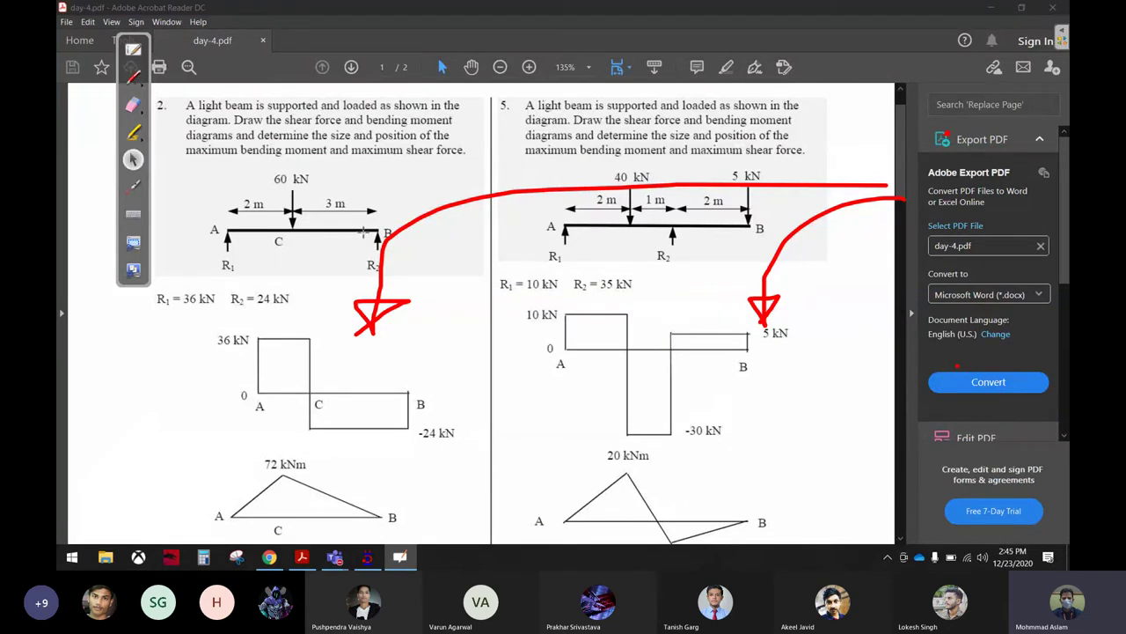
click(365, 557)
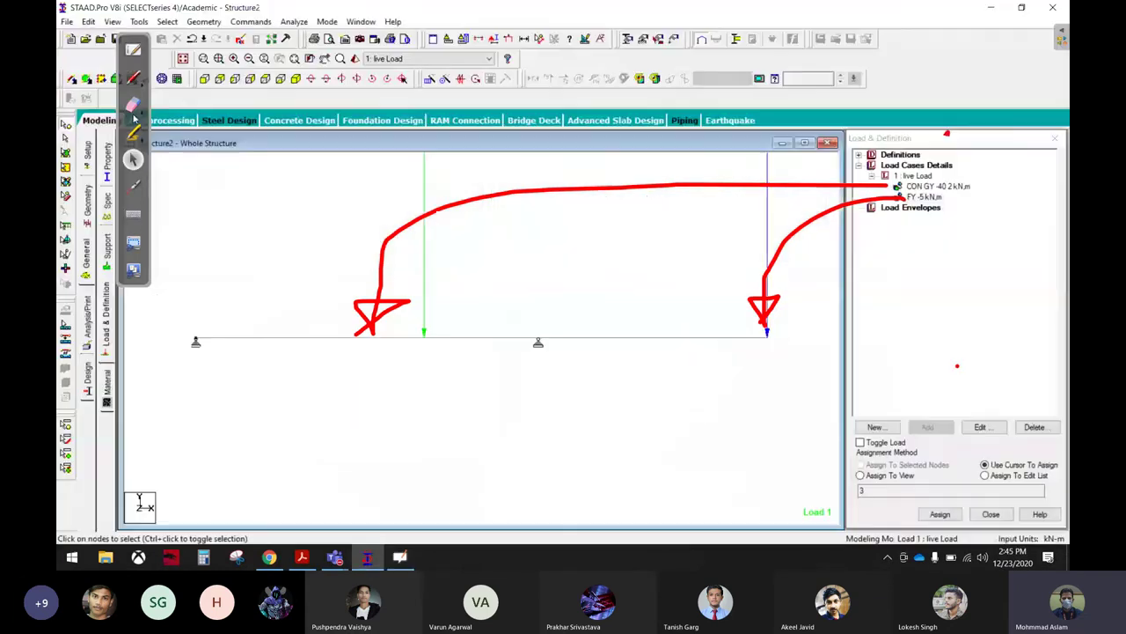
Step: Clear the red annotations and add a Perform Analysis command
click(133, 103)
mouse_move(379, 264)
mouse_down()
mouse_move(502, 239)
mouse_move(809, 226)
mouse_move(490, 289)
mouse_up()
click(133, 159)
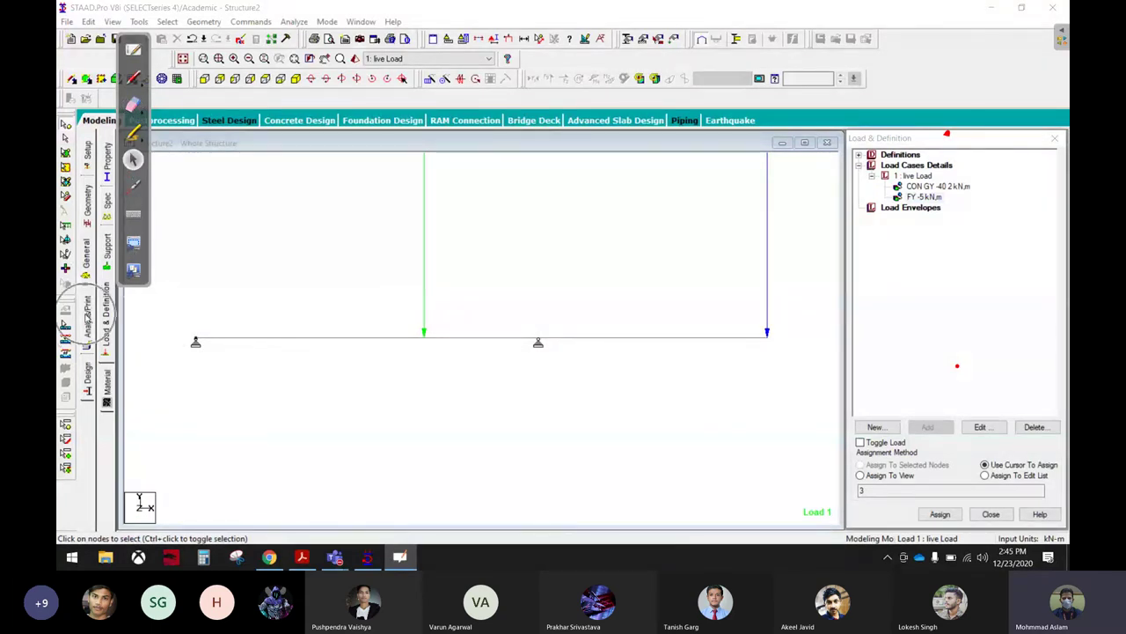
click(86, 321)
click(522, 419)
click(628, 418)
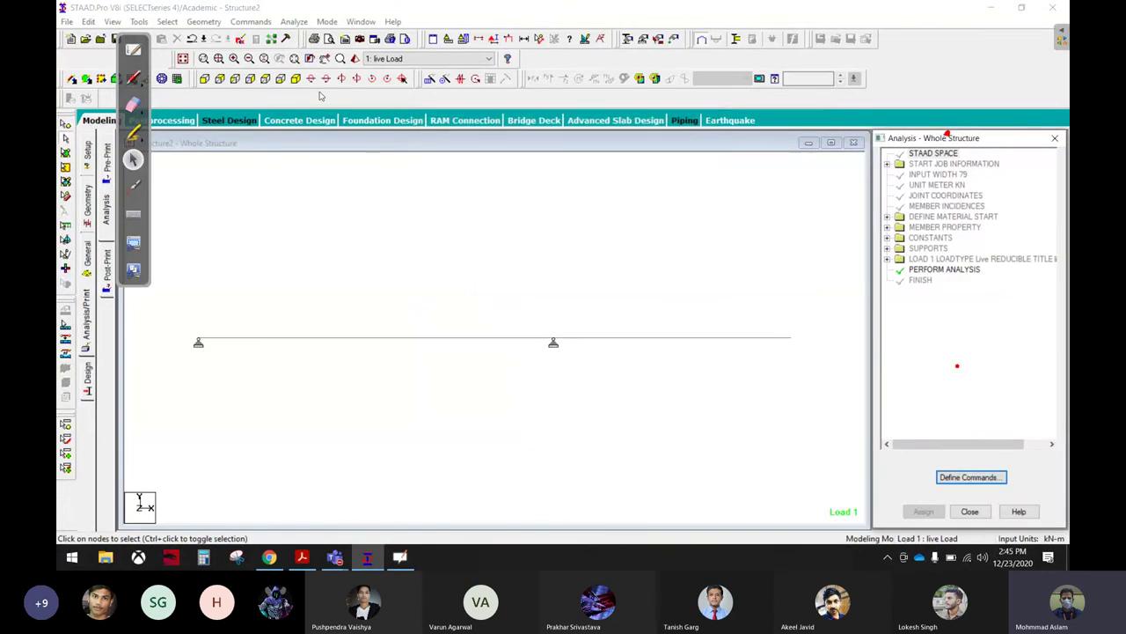
Step: Save the model and run the analysis to completion
click(294, 21)
click(317, 33)
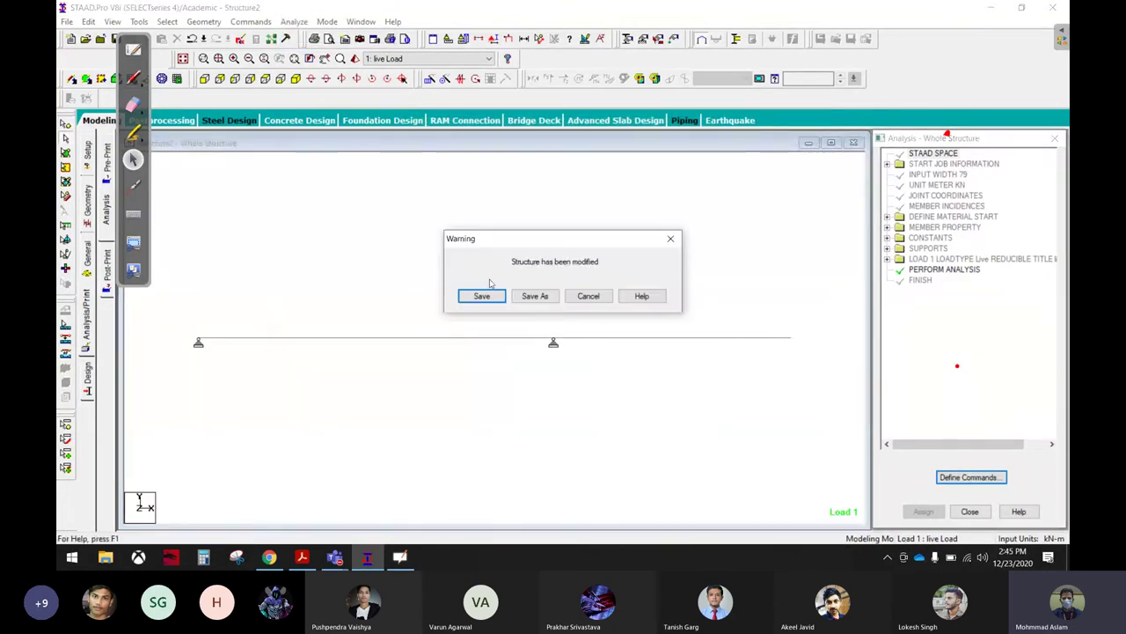
click(478, 297)
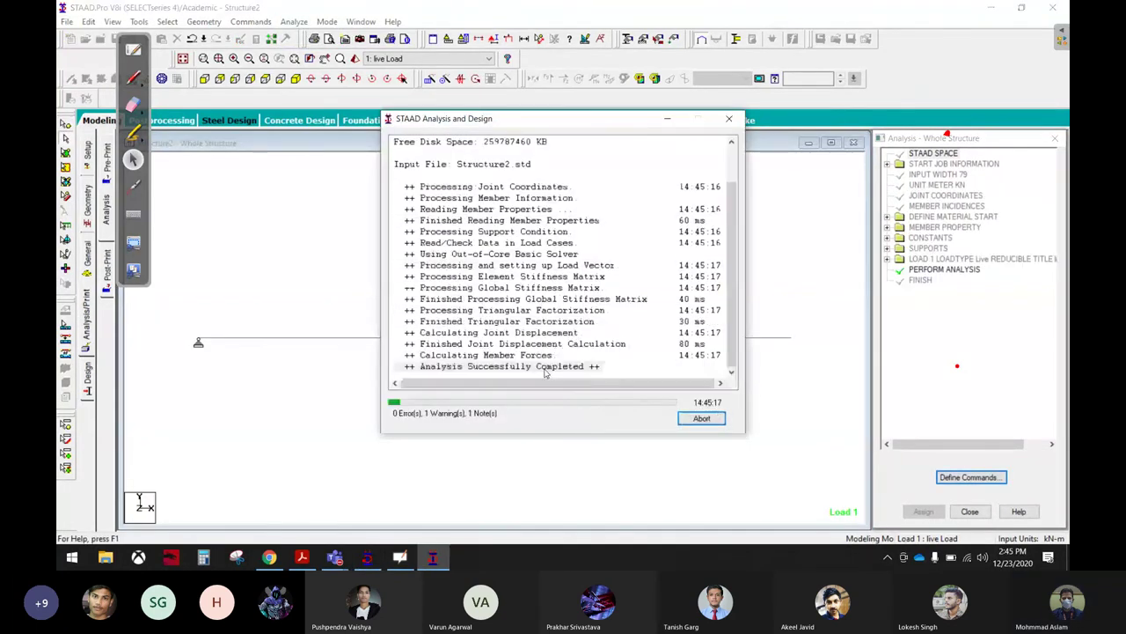
click(701, 418)
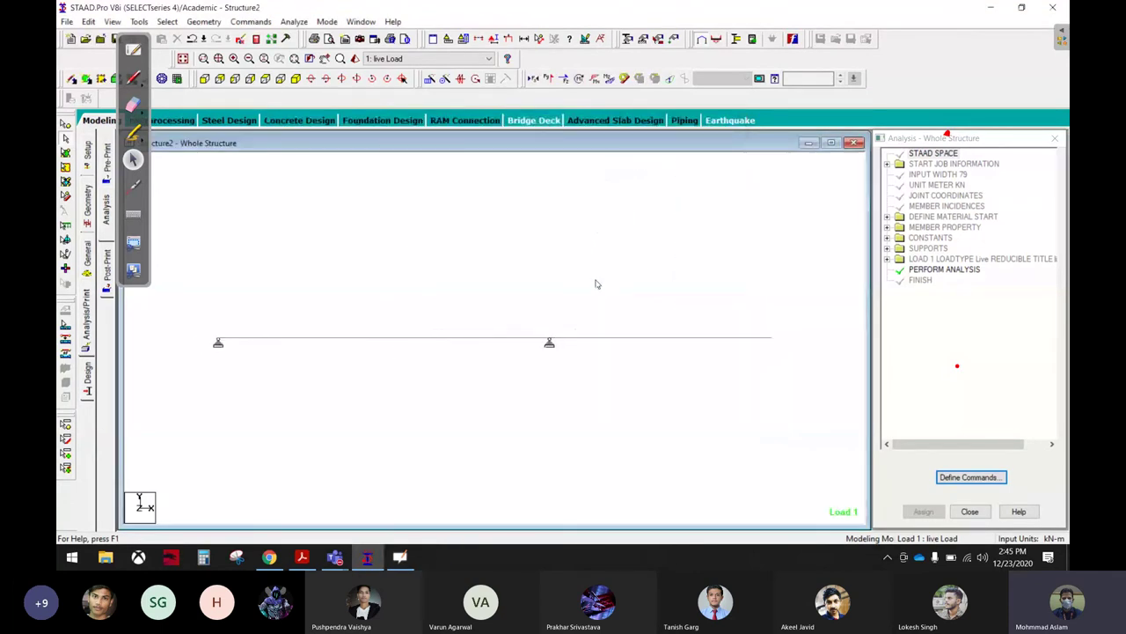
Step: Inspect the geometry details of beam 1 and the overhanging beam 2
double_click(405, 339)
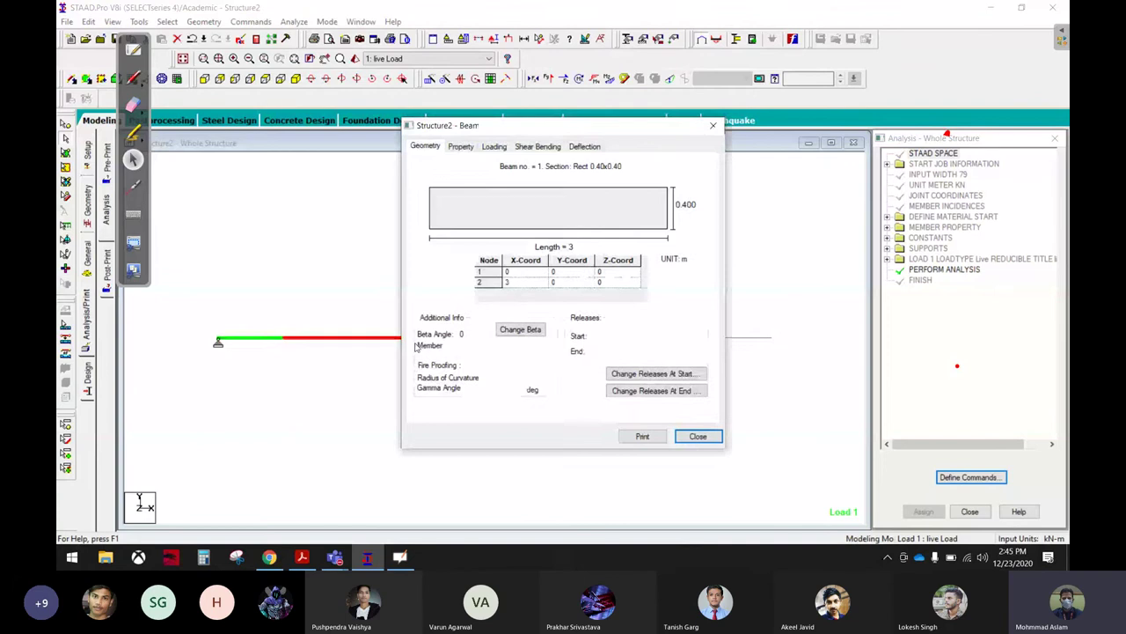
click(711, 437)
double_click(719, 340)
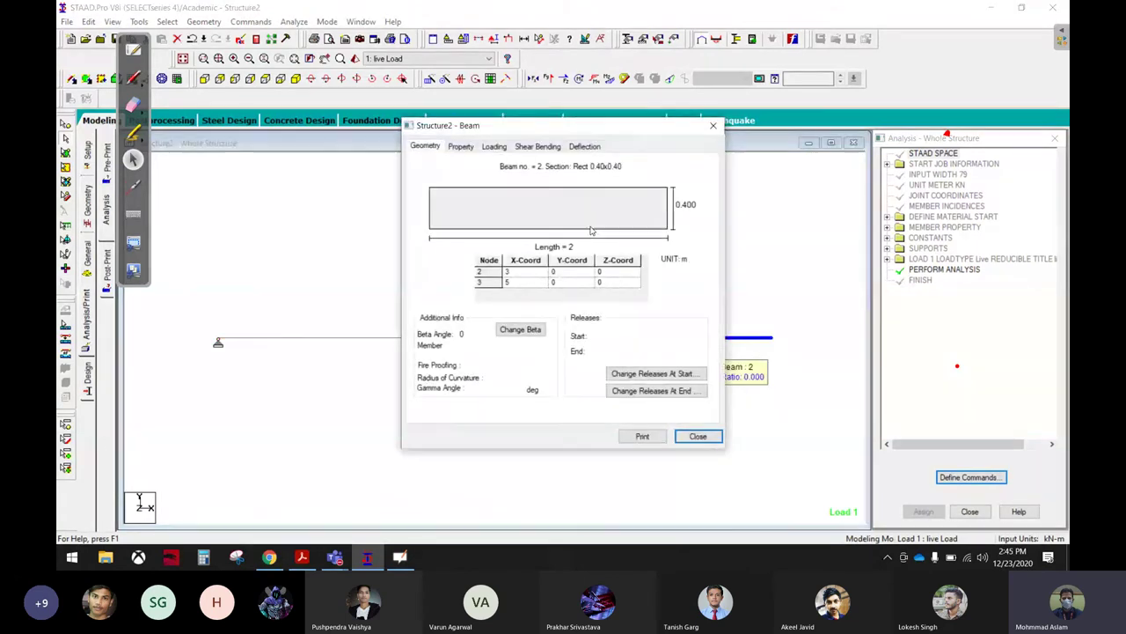
click(697, 435)
mouse_move(187, 281)
mouse_down()
mouse_move(258, 331)
mouse_move(757, 372)
mouse_up()
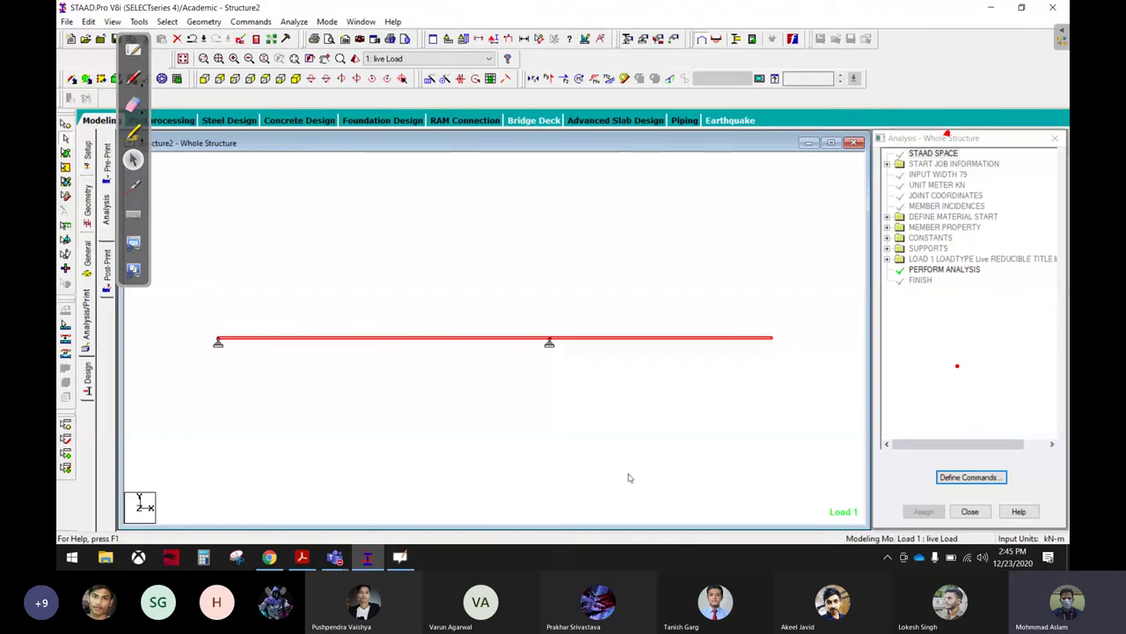
click(455, 352)
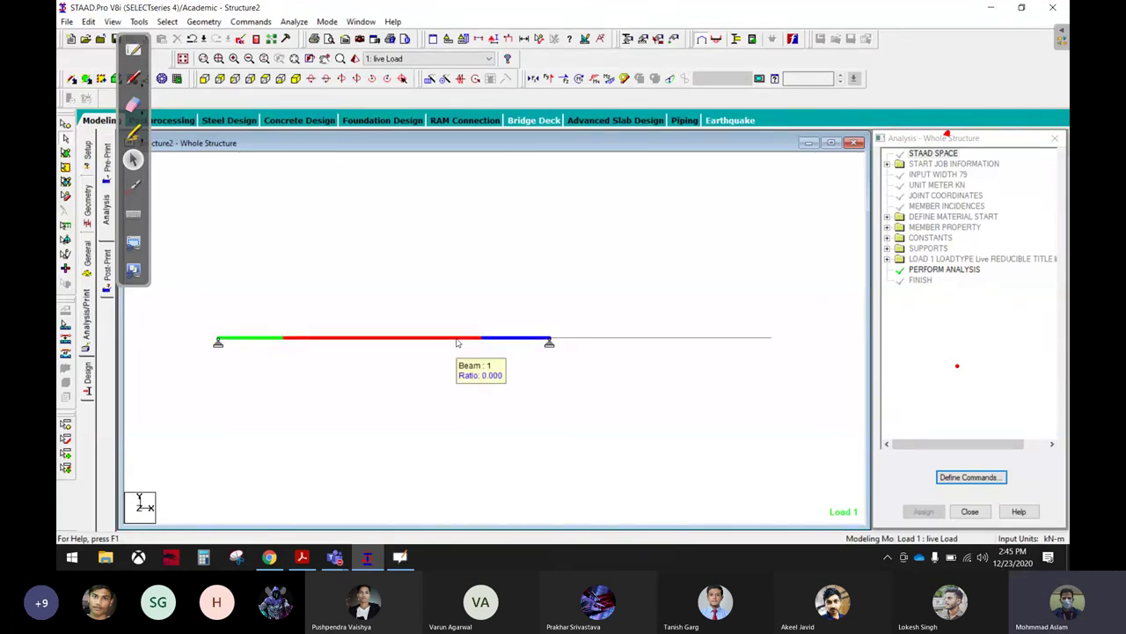
click(302, 560)
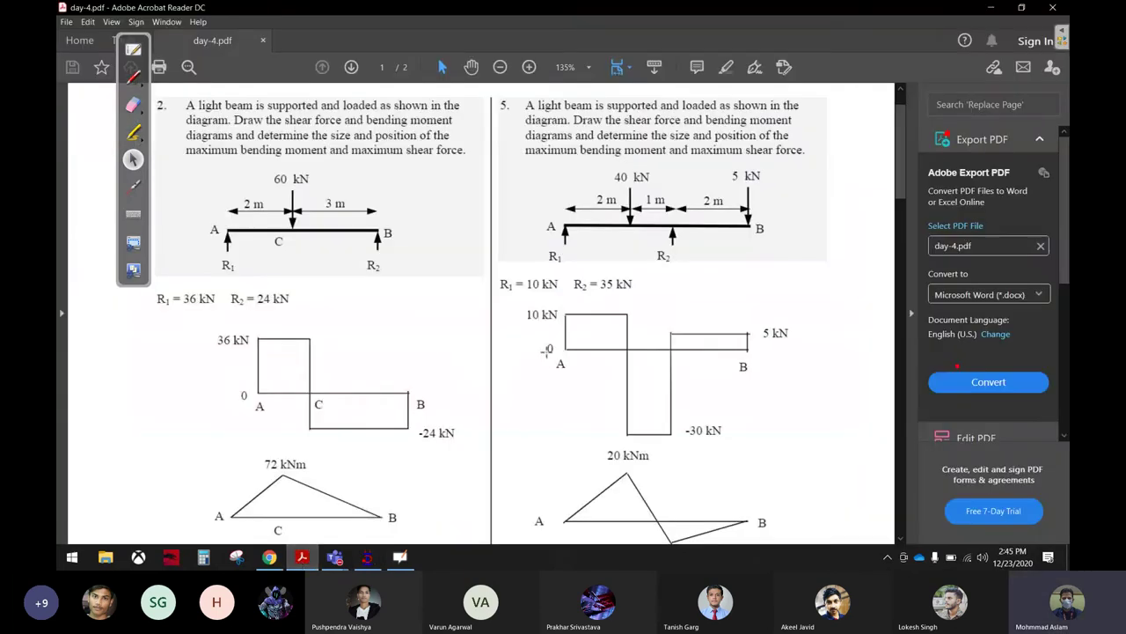
Step: Outline problem 5's shear force diagram in red ink on the PDF
click(137, 80)
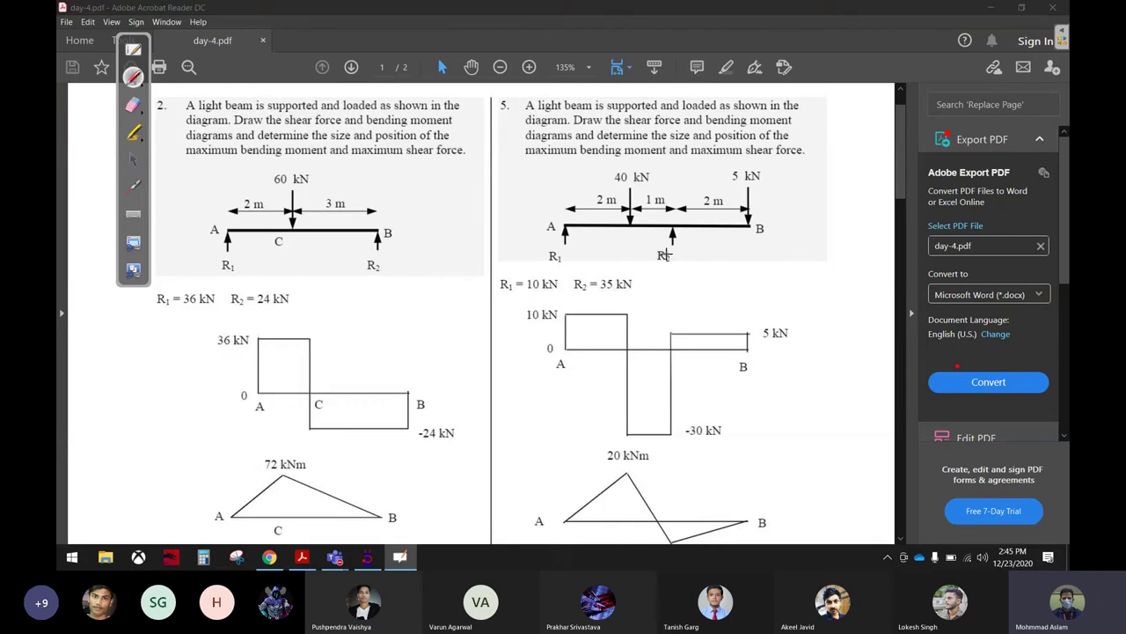
drag(672, 256, 667, 261)
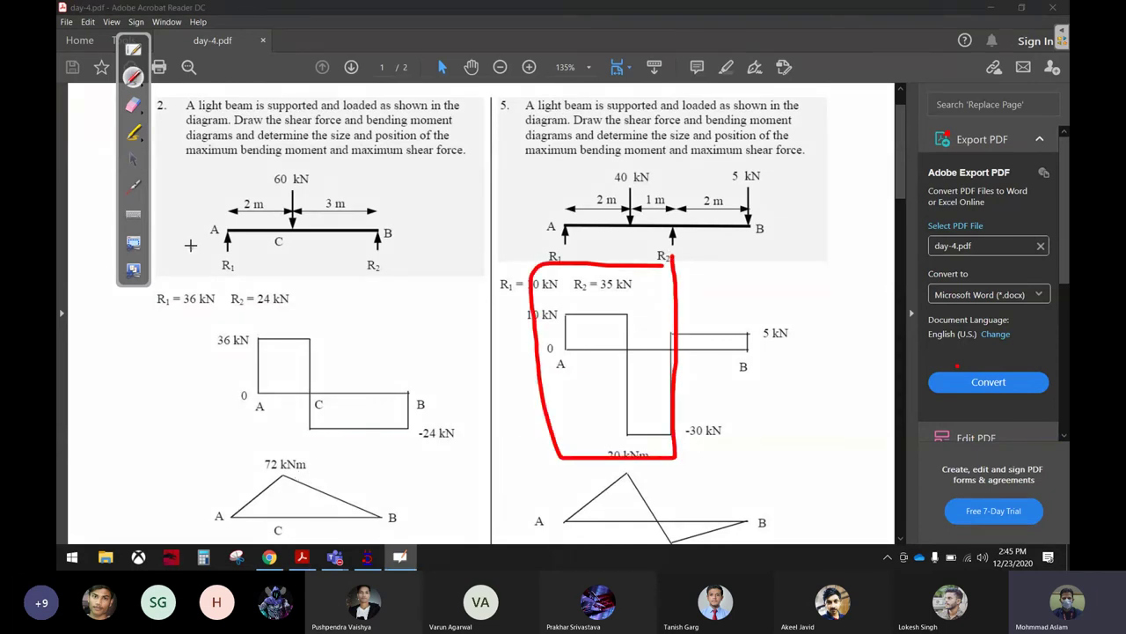
click(133, 160)
click(367, 556)
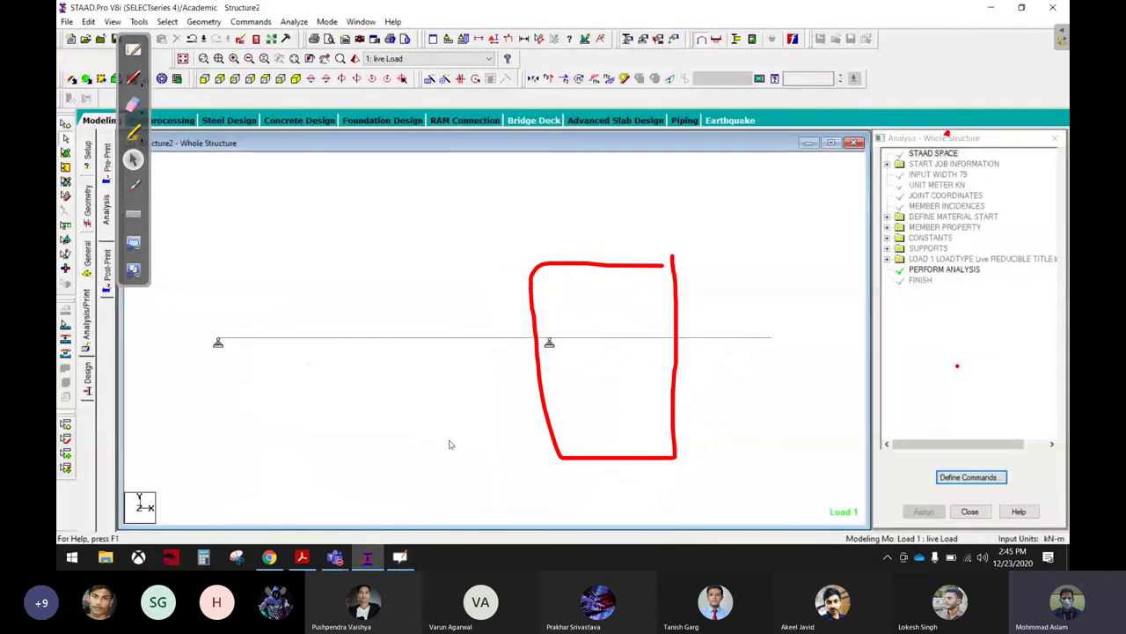
Step: Review shear and bending diagrams for beams 1 and 2 (shear 10, −30, 5 kN)
double_click(475, 335)
click(537, 146)
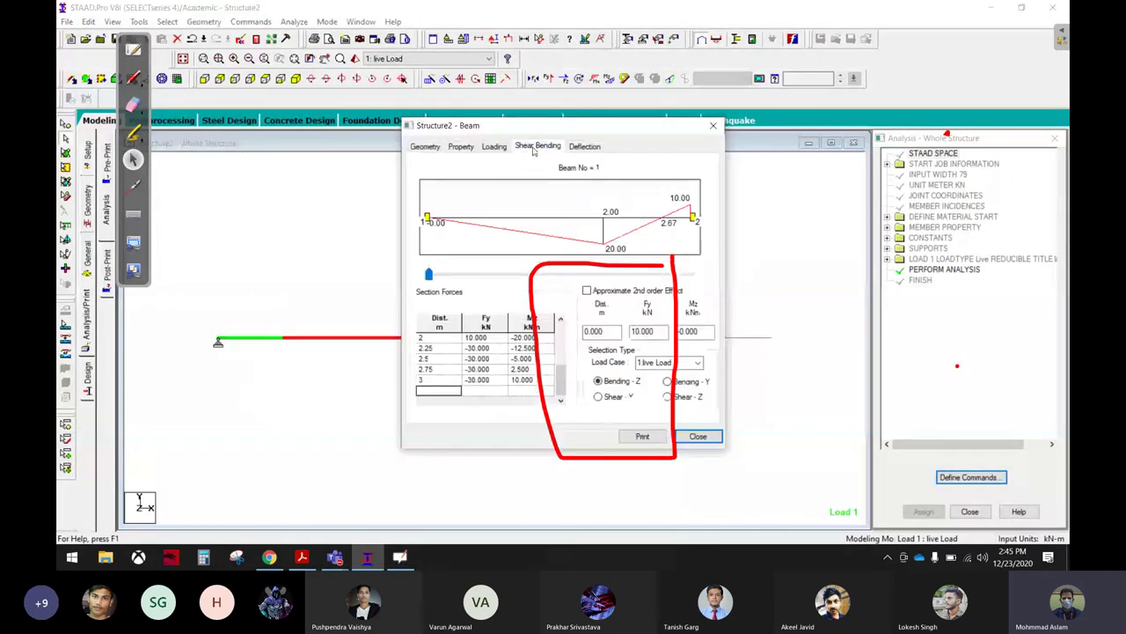
click(599, 396)
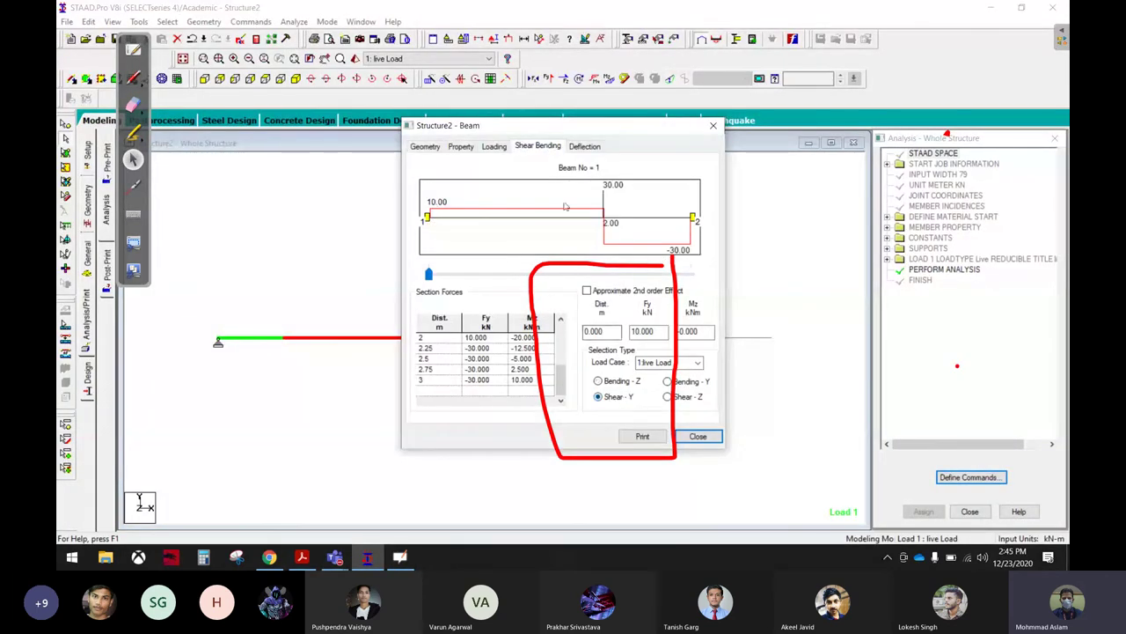
drag(657, 133, 453, 160)
click(547, 340)
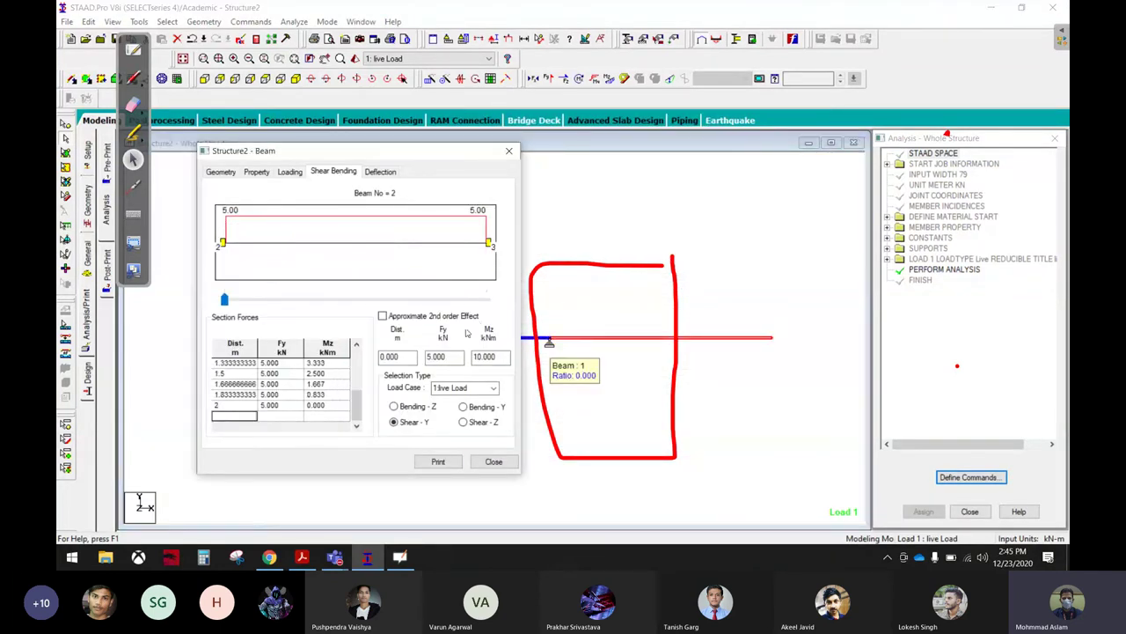
click(393, 406)
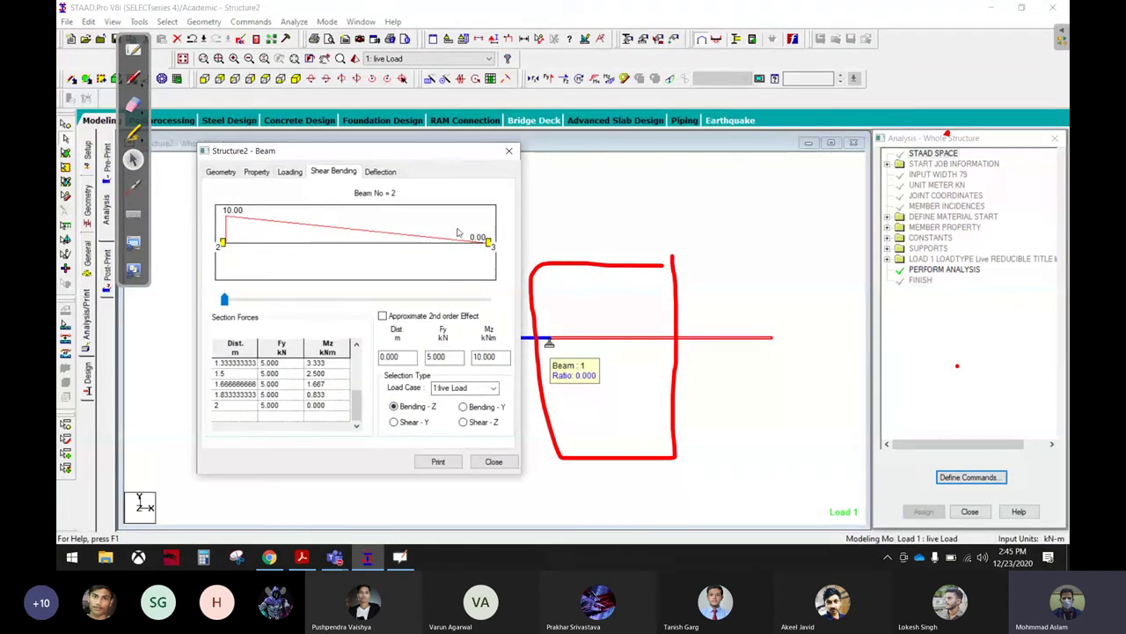
drag(264, 151, 602, 167)
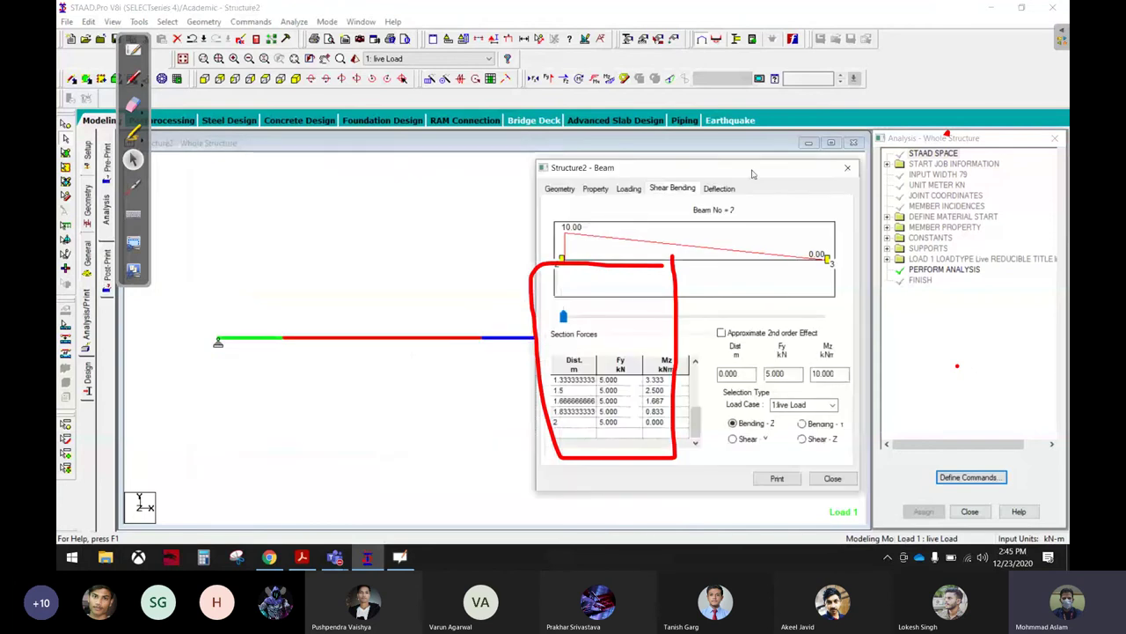
click(457, 344)
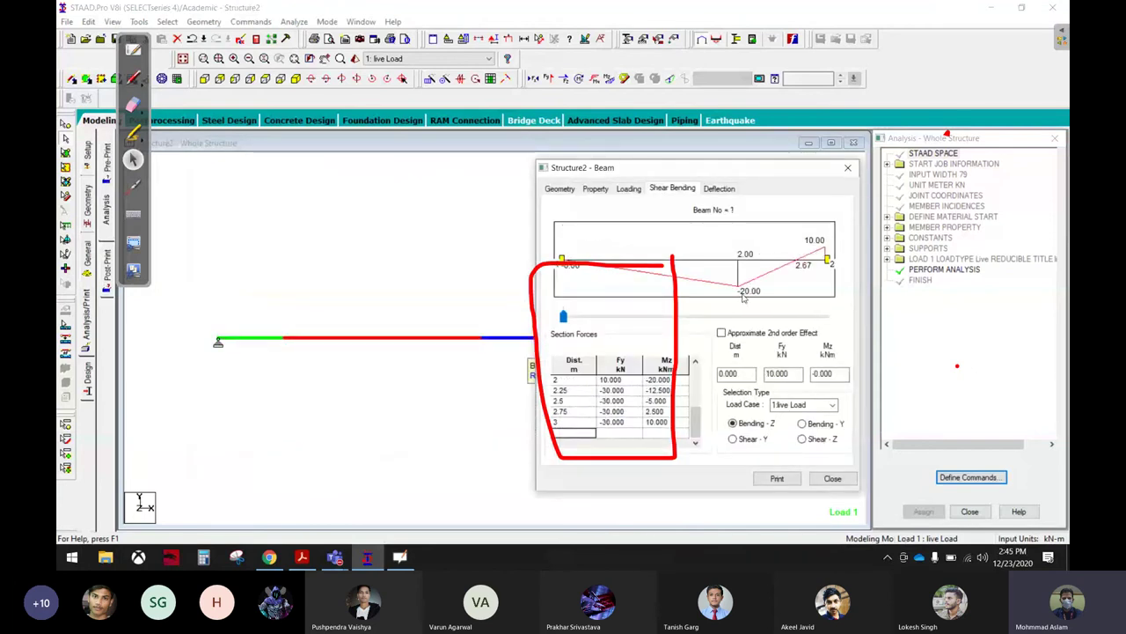
click(302, 556)
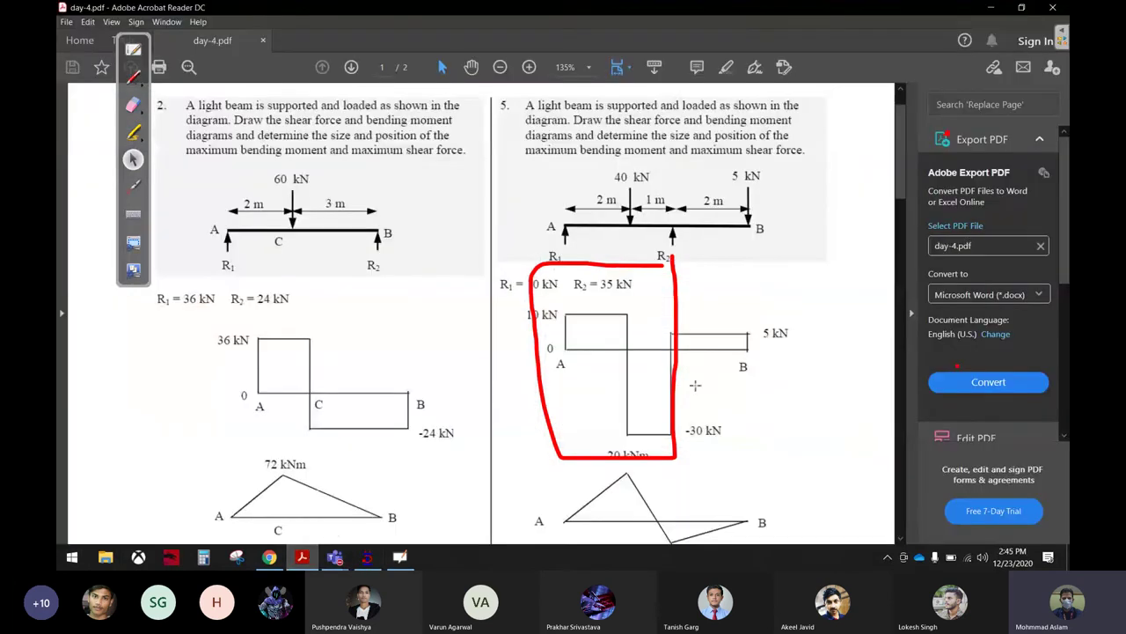
Step: Scroll the PDF to problem 5 and circle its 20 kNm and -10 kNm moments in red
scroll(745, 383, down, 1)
scroll(746, 383, down, 1)
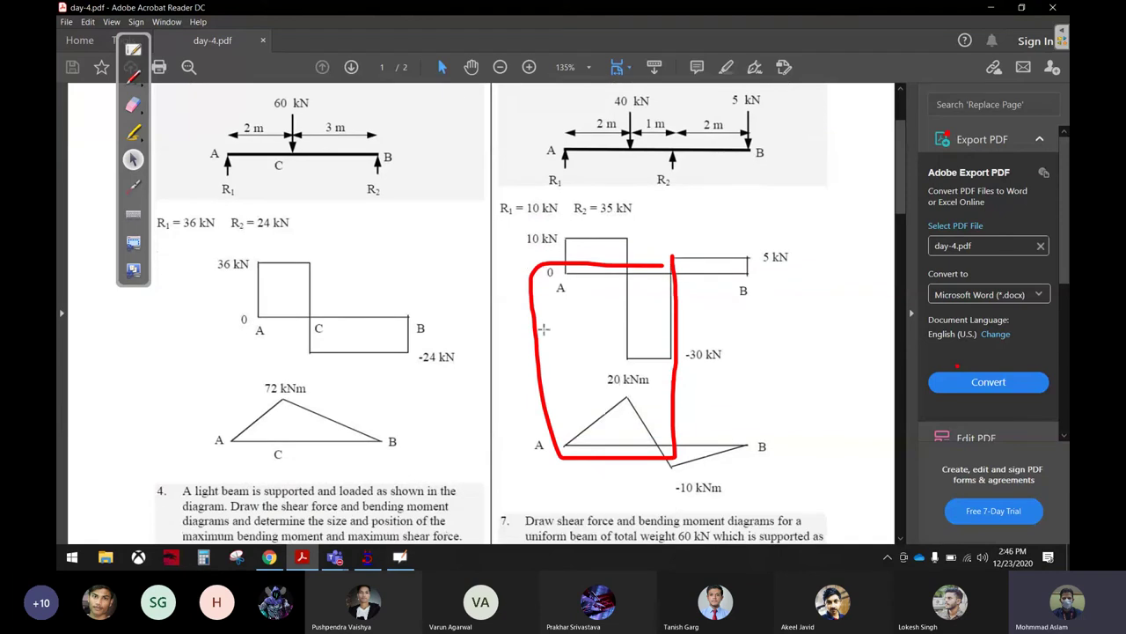
click(133, 77)
drag(637, 355, 659, 366)
mouse_move(741, 484)
mouse_down()
mouse_move(653, 471)
mouse_move(731, 468)
mouse_up()
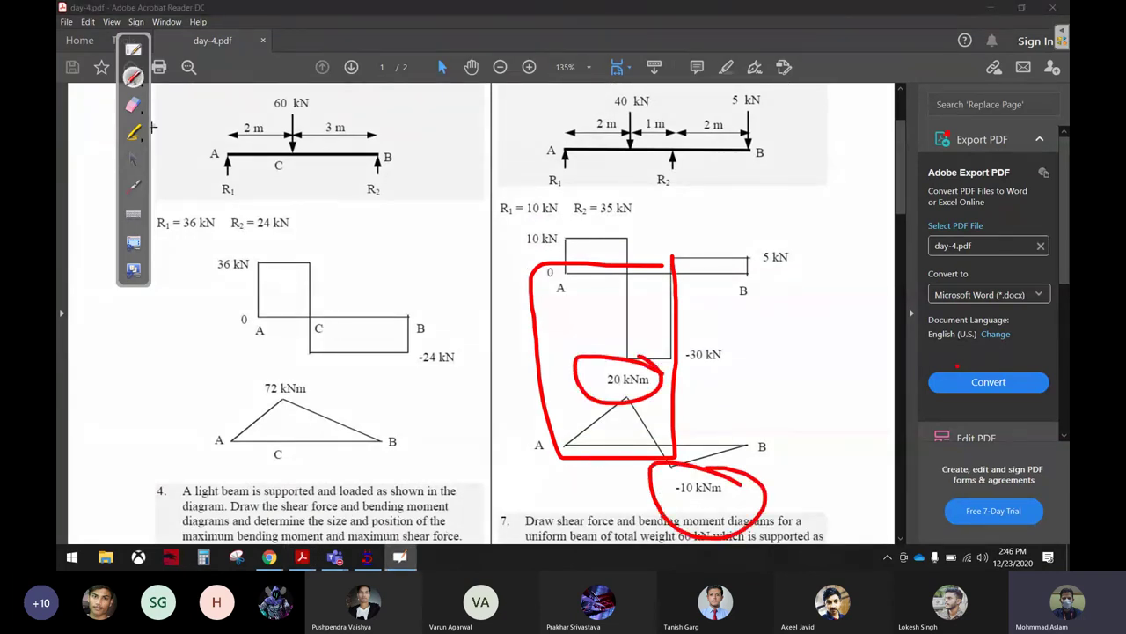
Step: Erase the red marks around the moment values and switch back to STAAD.Pro
click(133, 105)
mouse_move(586, 226)
mouse_down()
mouse_move(472, 454)
mouse_move(837, 496)
mouse_move(563, 337)
mouse_up()
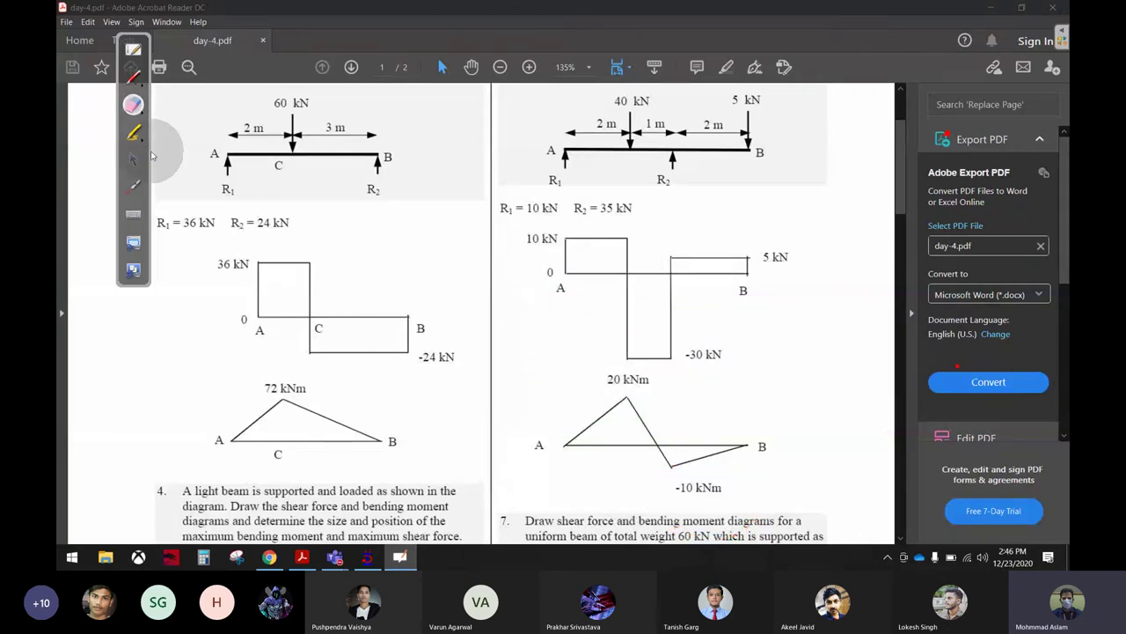
click(133, 159)
click(992, 7)
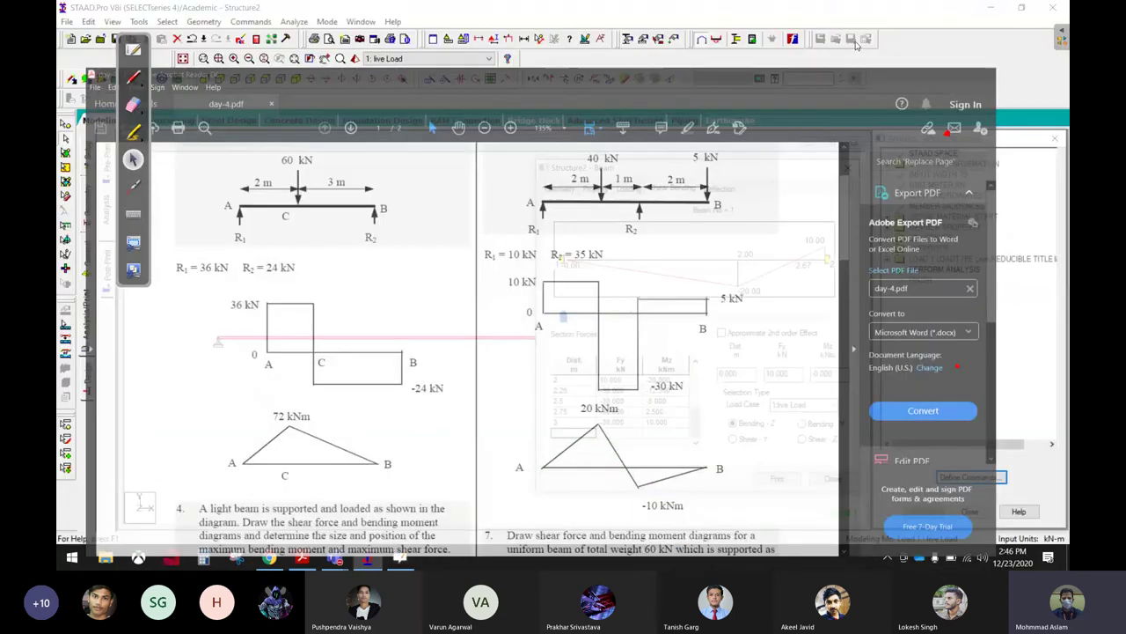
Step: Close the beam results window and ring the diagram display options in red
click(849, 167)
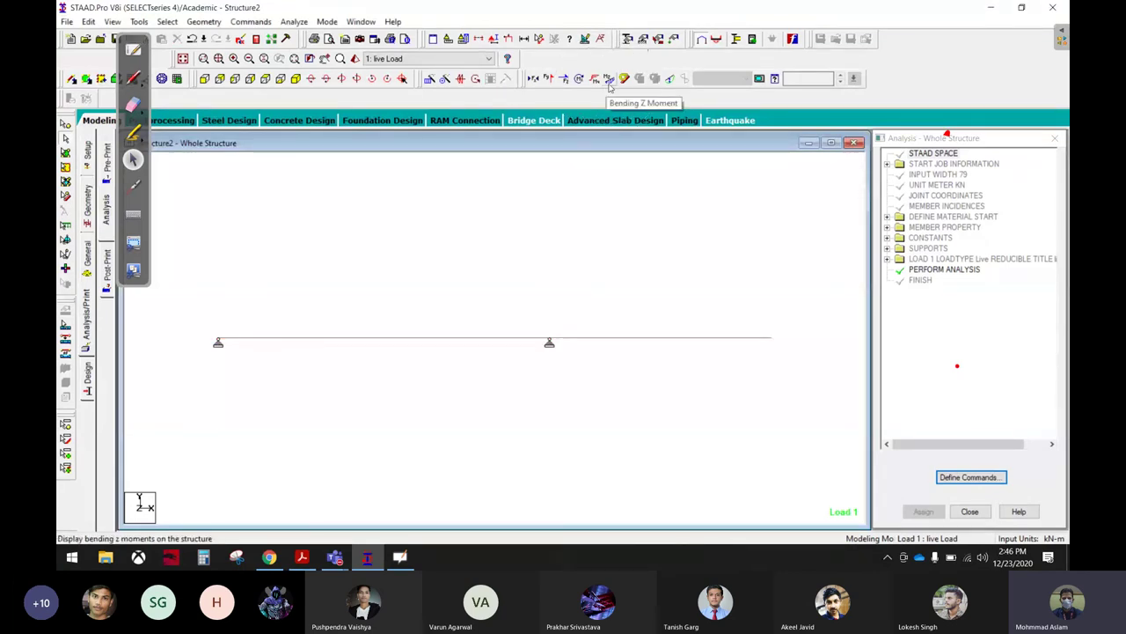
key(ctrl+shift+p)
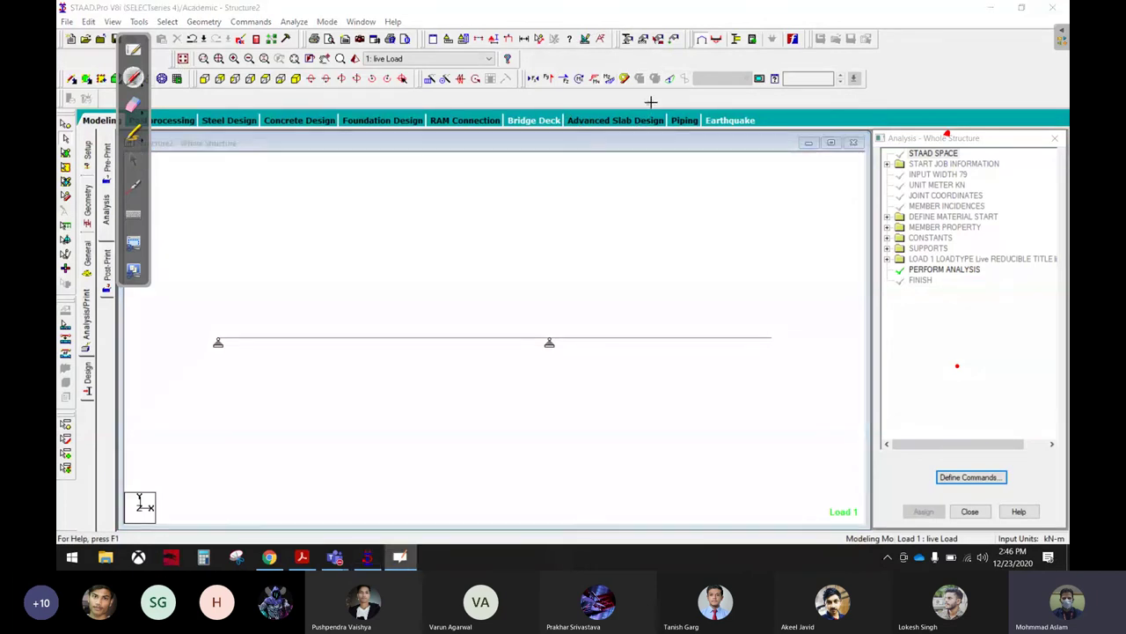
drag(692, 69, 708, 86)
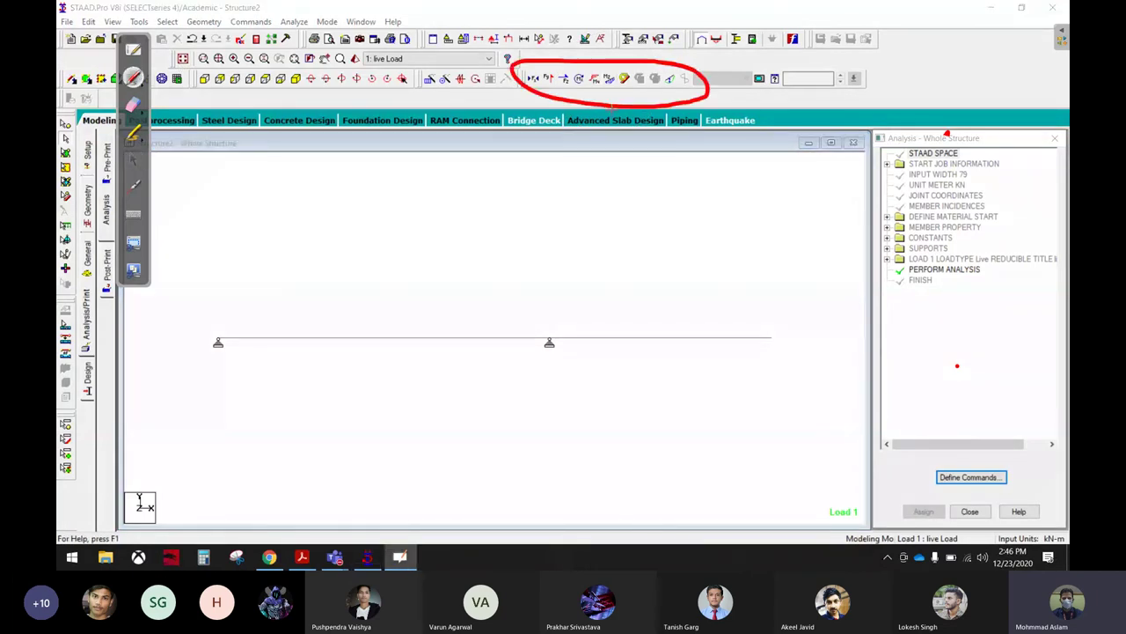
Step: Draw a red arrow toward the result tools and display the Bending Z moment diagram
drag(613, 94, 612, 257)
drag(610, 95, 570, 151)
drag(616, 94, 685, 159)
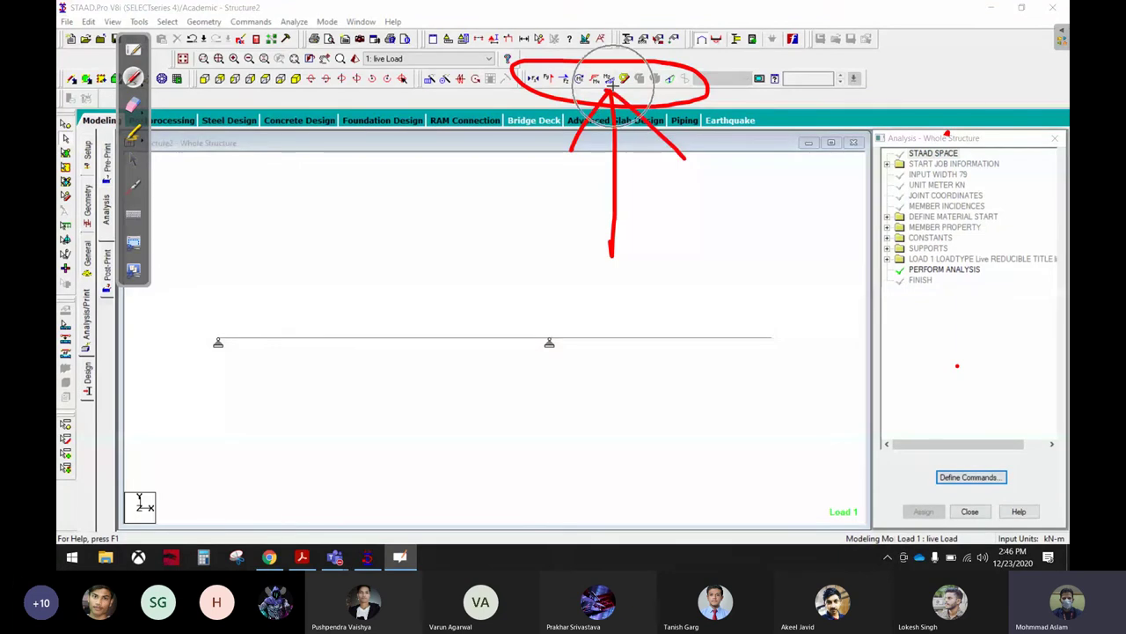
click(133, 159)
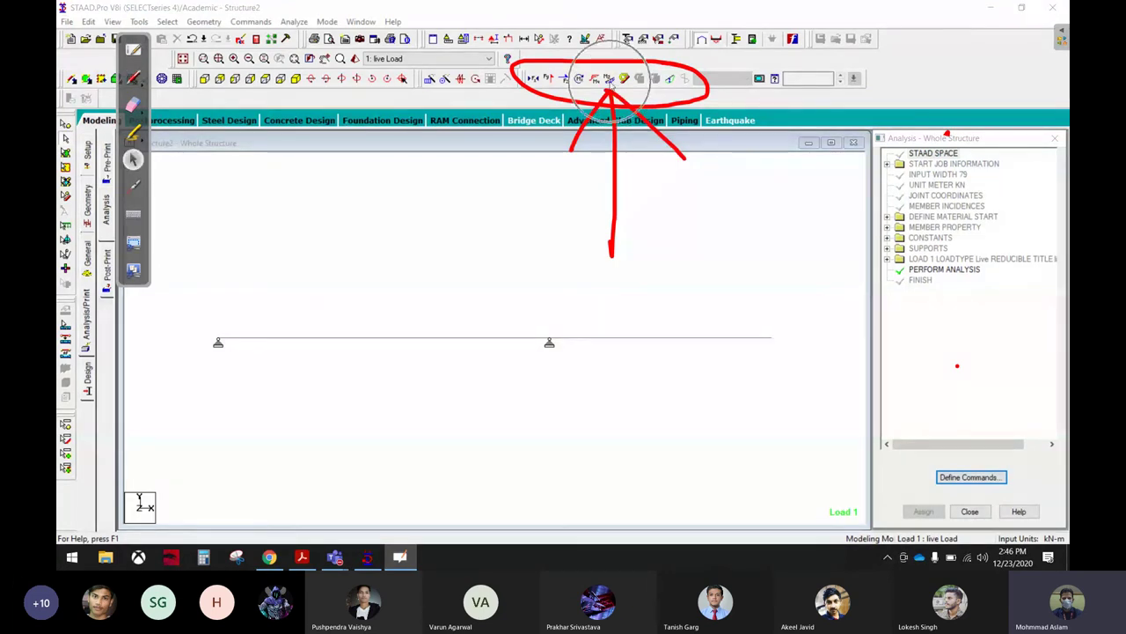
click(595, 78)
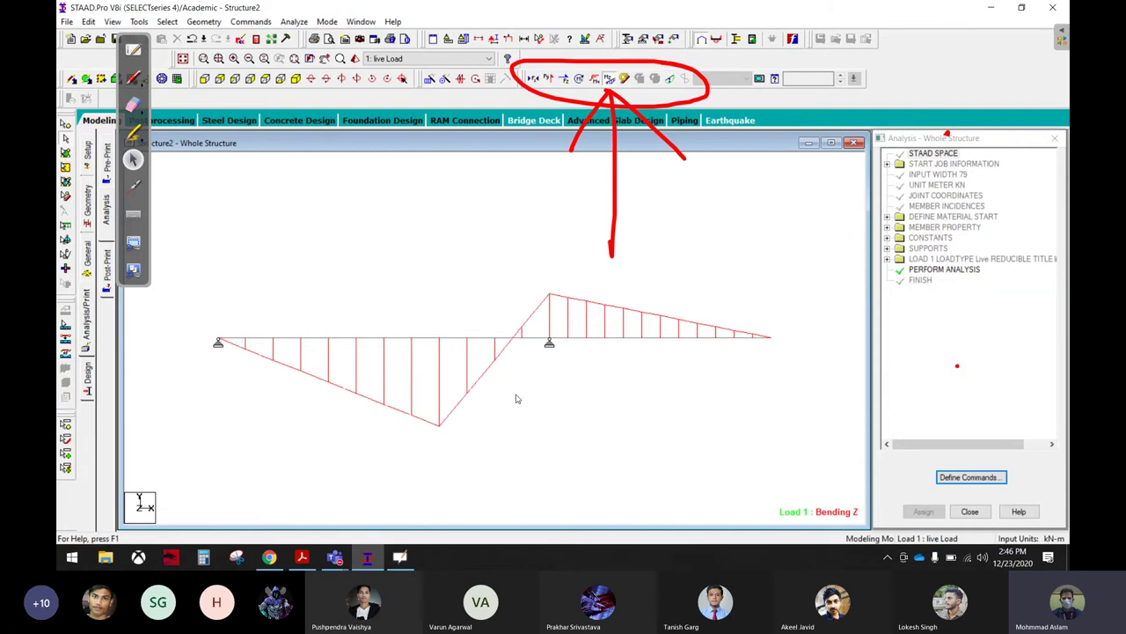
Step: Swap the bending moment diagram for the Shear Y force diagram and erase the red ink
click(610, 80)
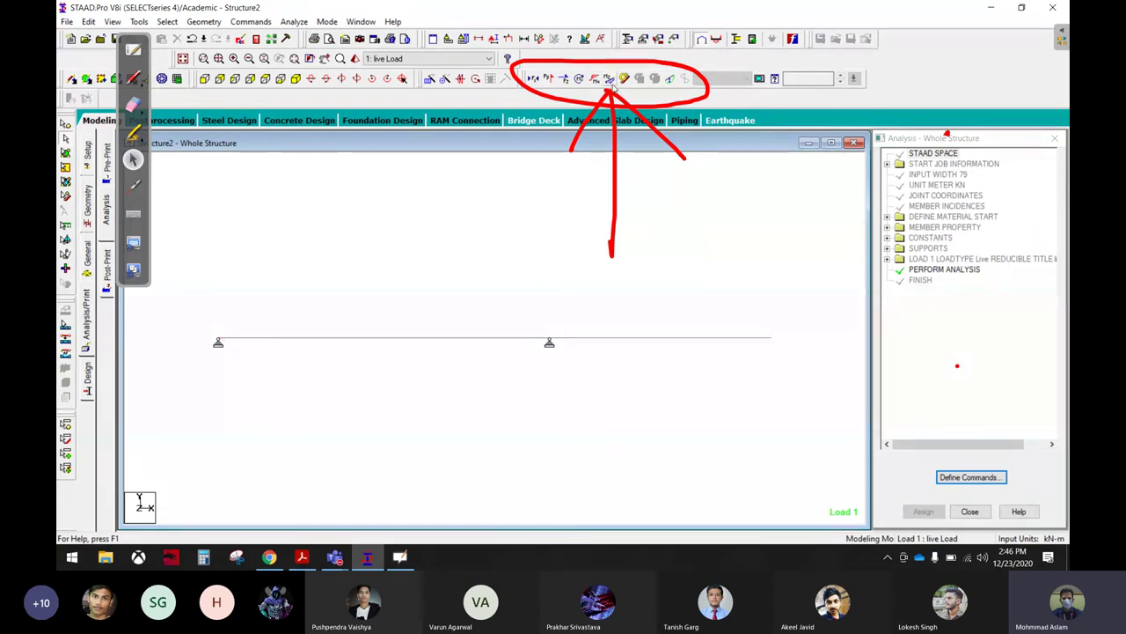
click(549, 79)
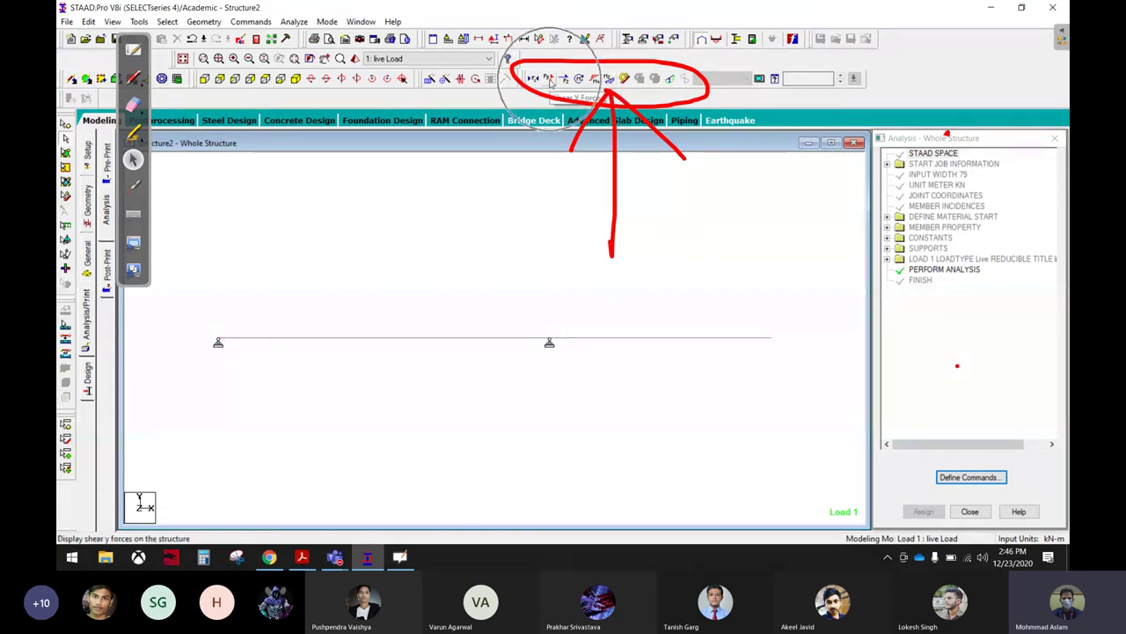
click(628, 384)
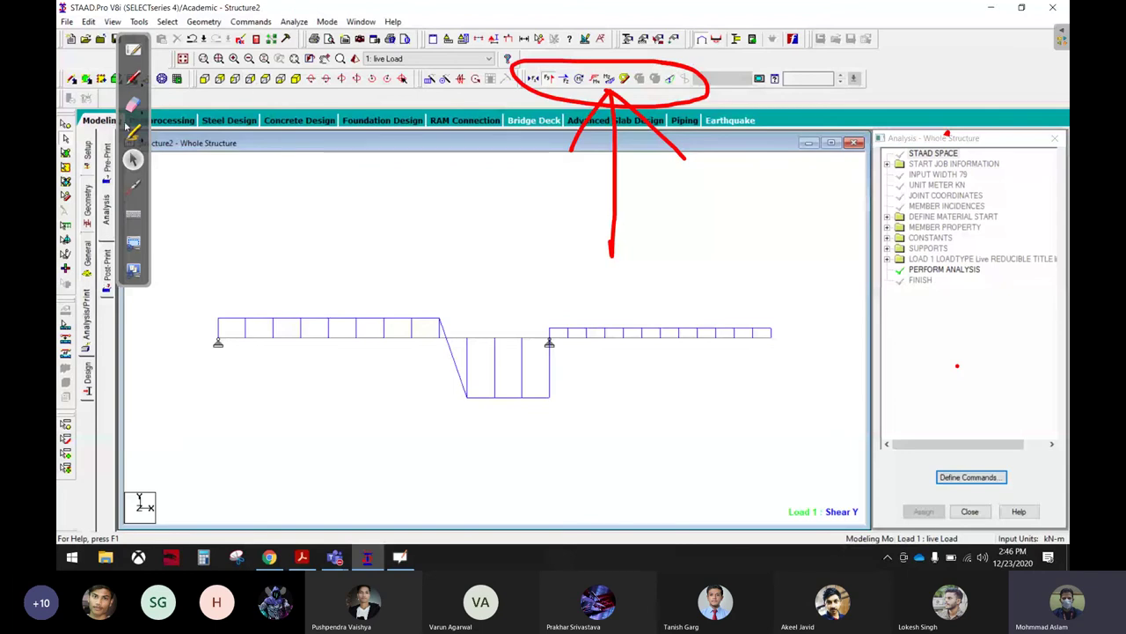
click(133, 104)
drag(615, 140, 577, 159)
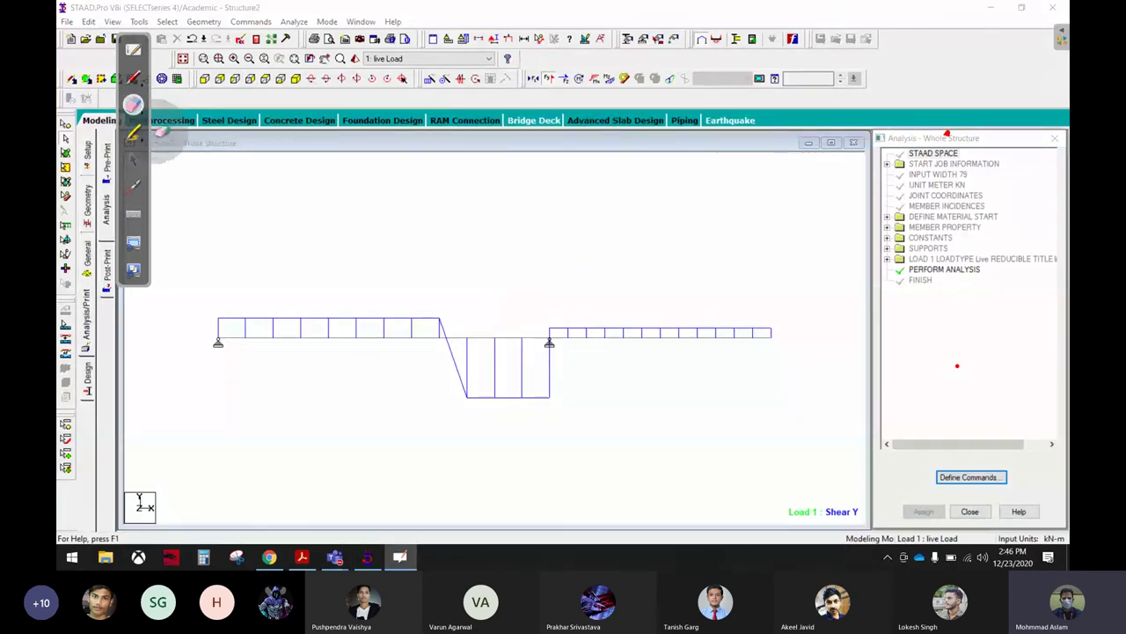
click(133, 158)
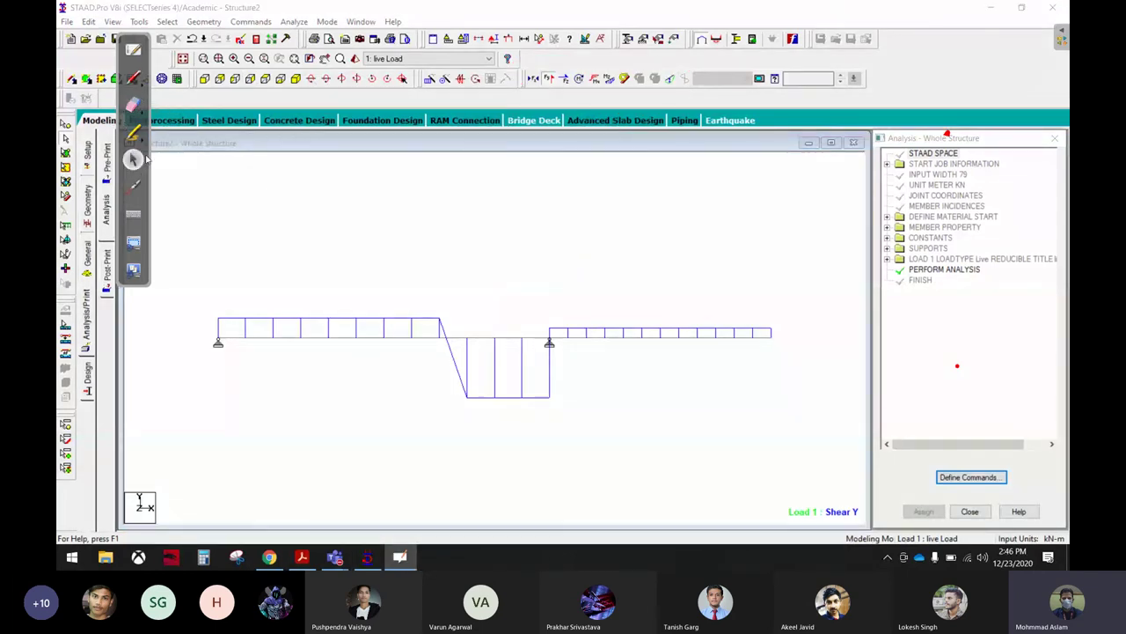
Step: Browse the Geometry and View menus, then enter post-processing mode
click(199, 22)
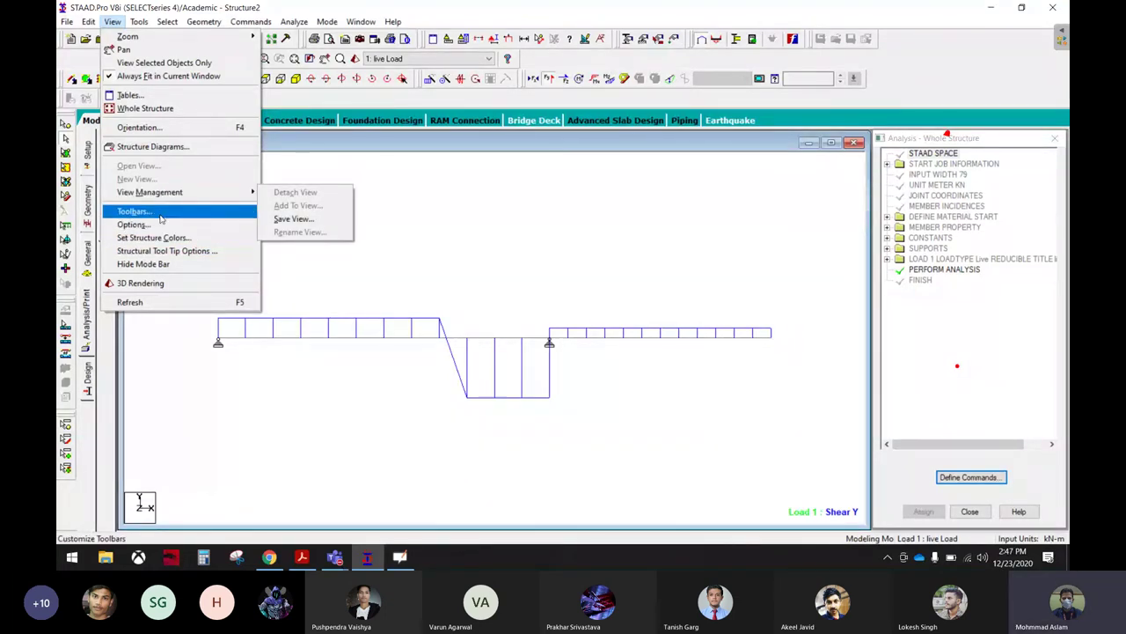
click(162, 149)
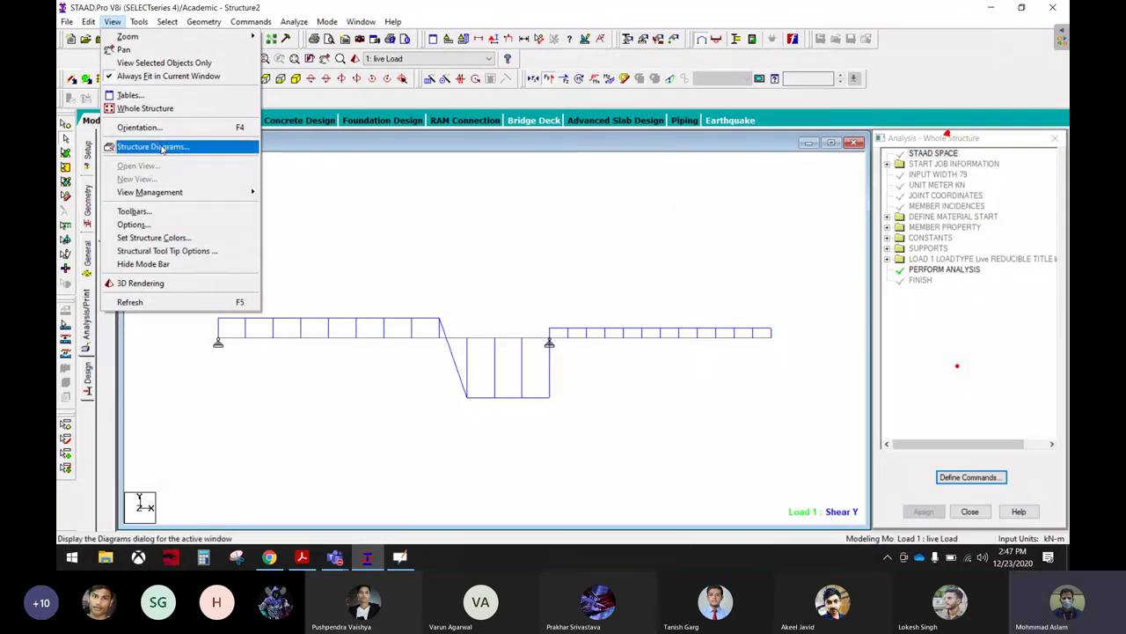
click(579, 469)
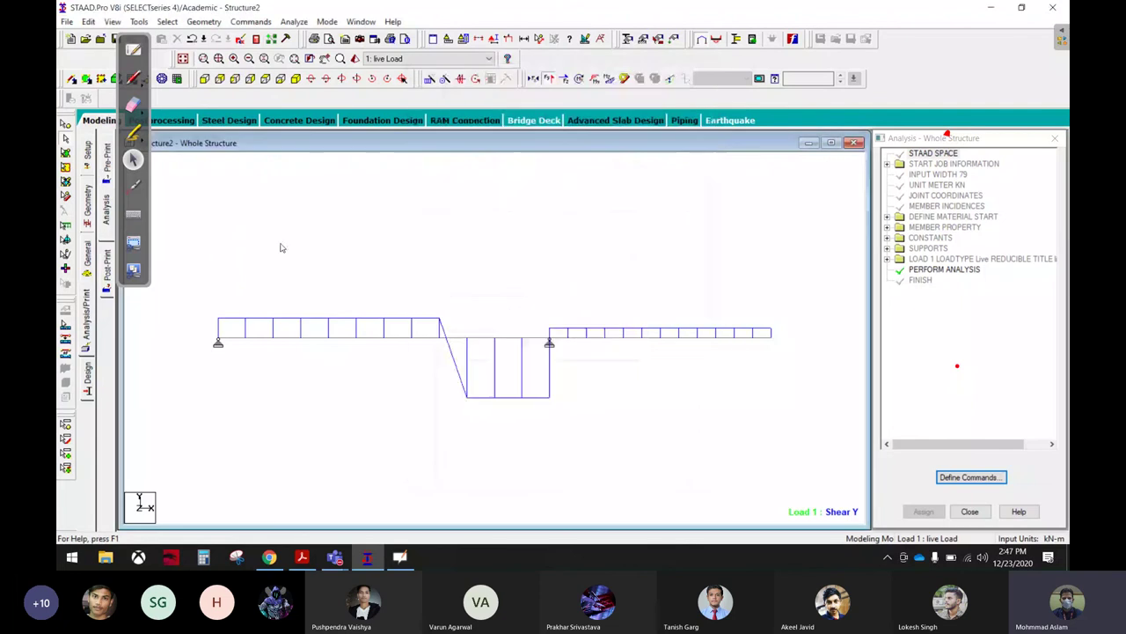
click(167, 123)
Step: Accept the default Results Setup and mark the Postprocessing tab and menu bar in red
click(583, 379)
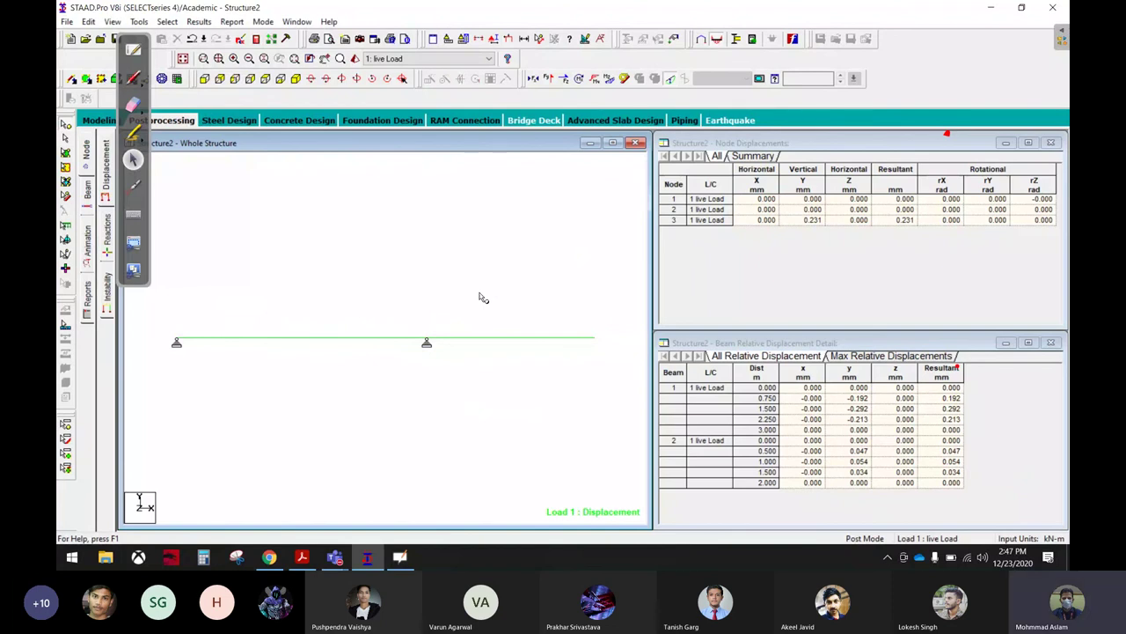
drag(190, 98, 209, 110)
mouse_move(186, 180)
mouse_down()
mouse_move(176, 236)
mouse_move(252, 337)
mouse_up()
mouse_move(361, 14)
mouse_down()
mouse_move(265, 9)
mouse_move(71, 51)
mouse_move(239, 64)
mouse_move(347, 27)
mouse_up()
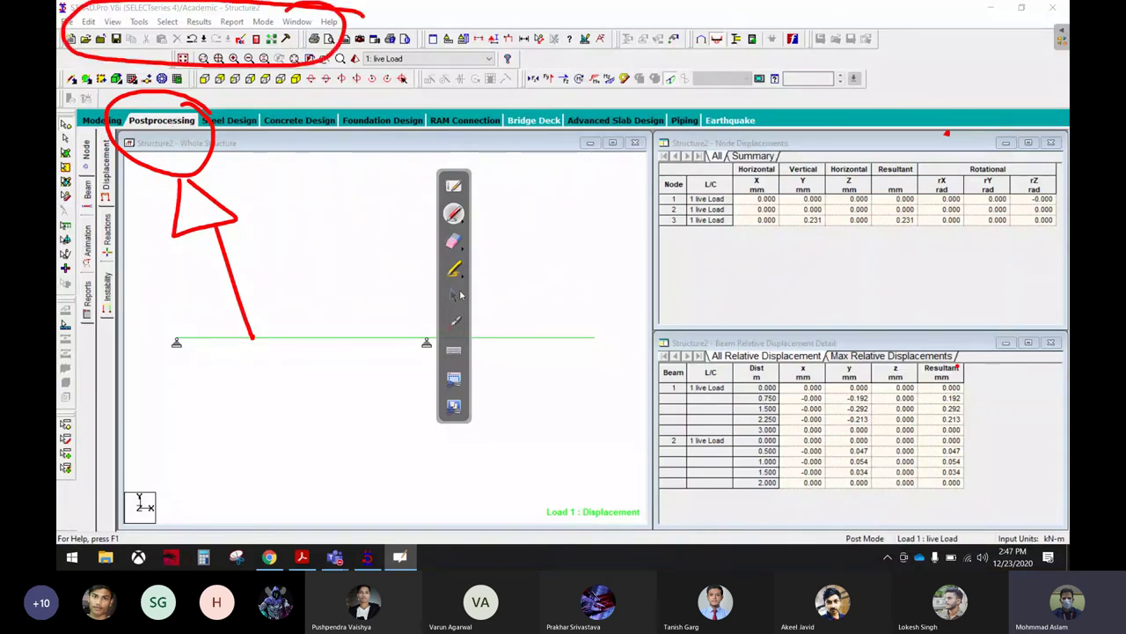
click(454, 295)
Step: Toggle between Modeling and Postprocessing, then erase all the red annotations
click(113, 121)
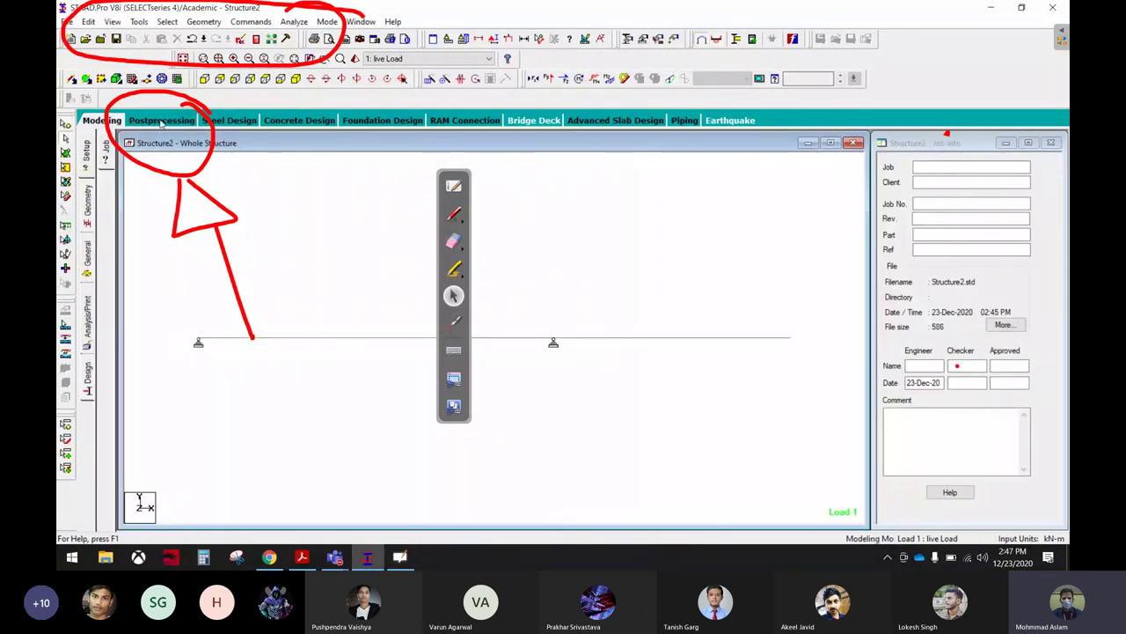
click(161, 121)
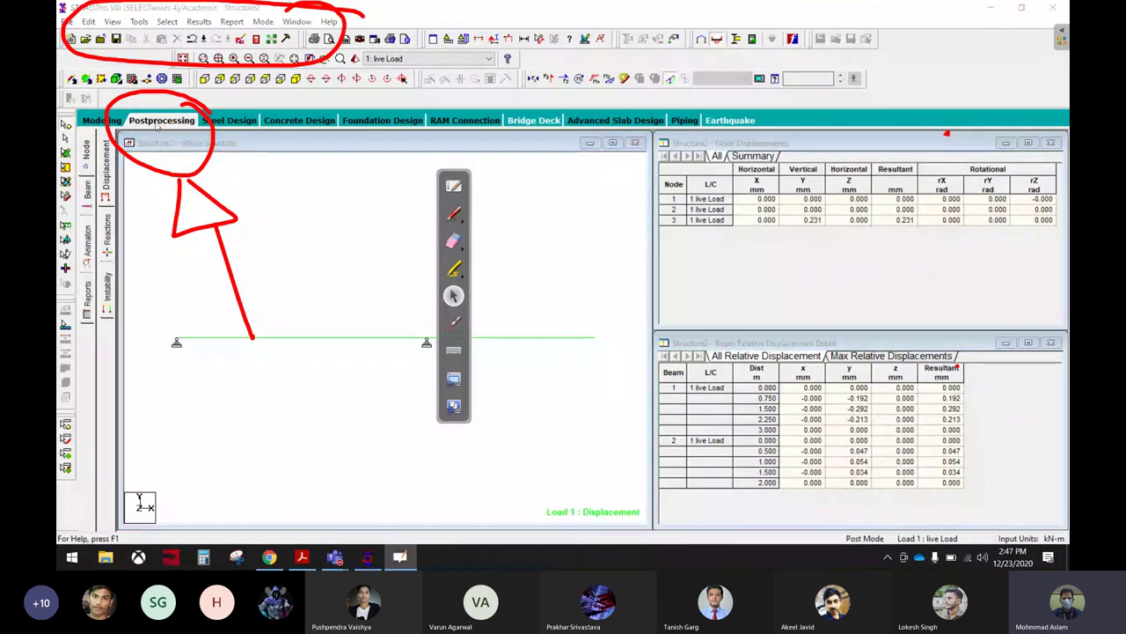
click(453, 240)
mouse_move(291, 262)
mouse_down()
mouse_move(226, 176)
mouse_move(387, 27)
mouse_up()
drag(244, 201, 114, 270)
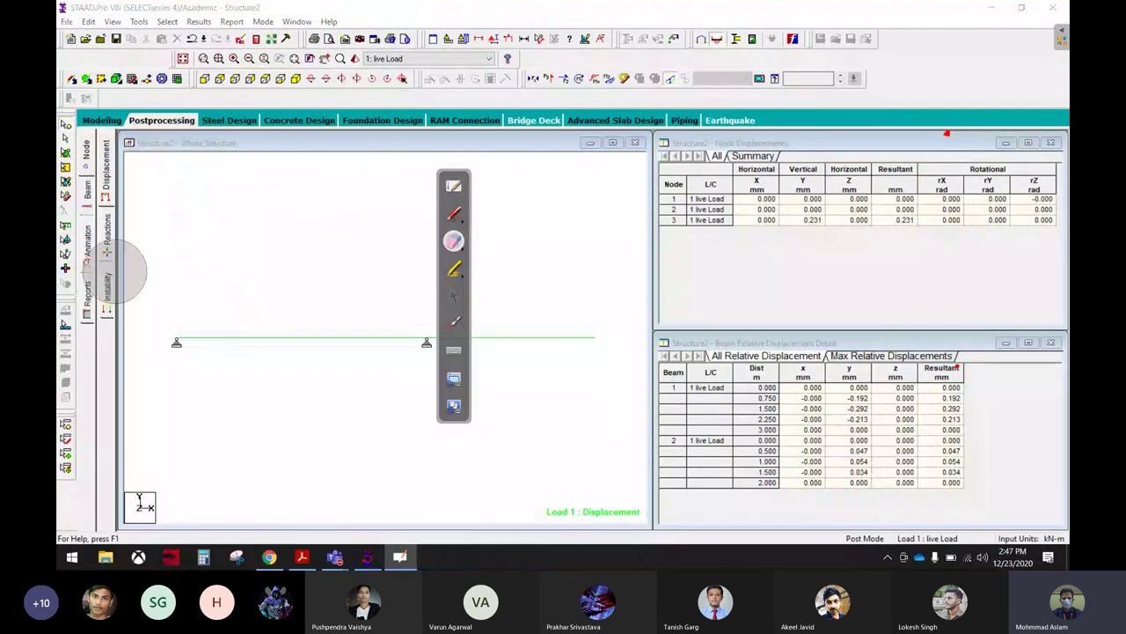
click(453, 296)
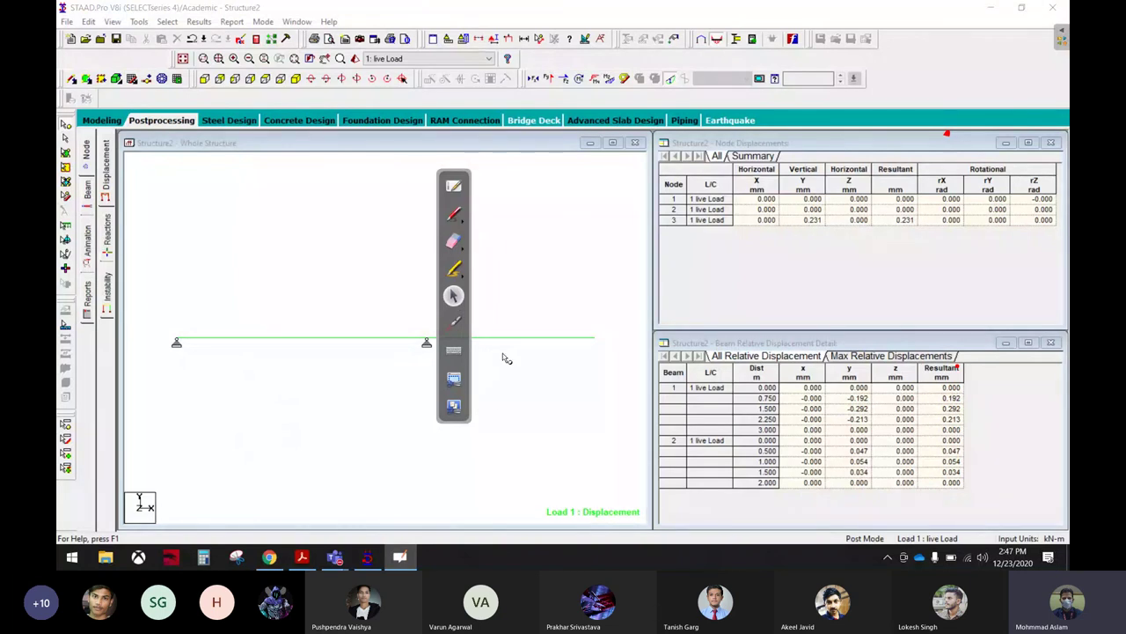
mouse_move(334, 557)
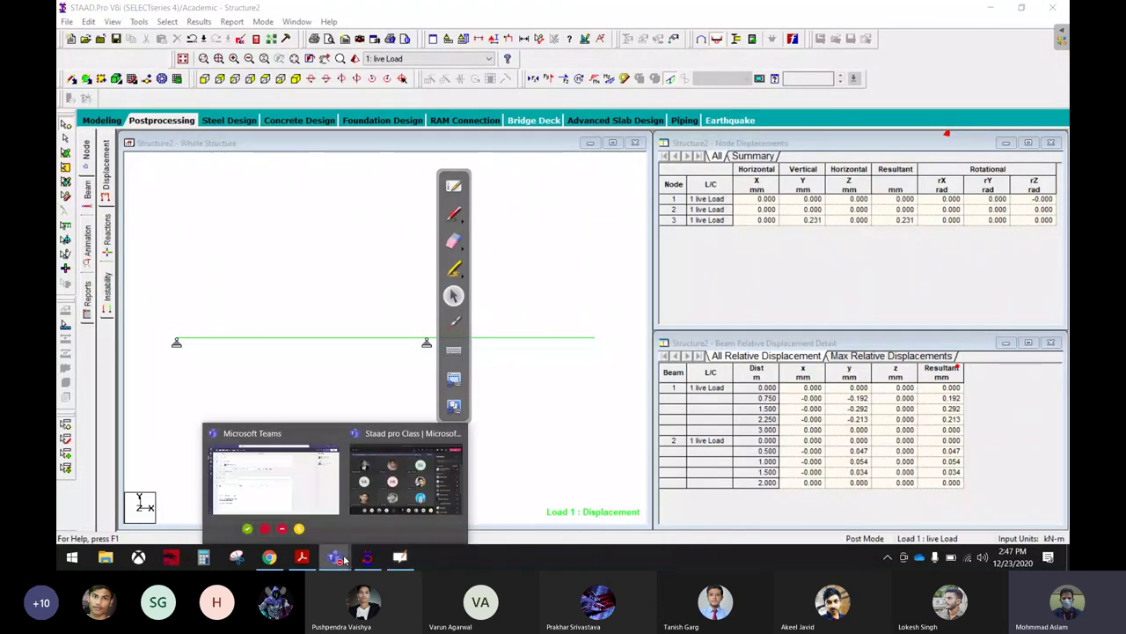
Step: Bring the 'Staad pro Class' Teams meeting forward and open its More actions list
click(444, 493)
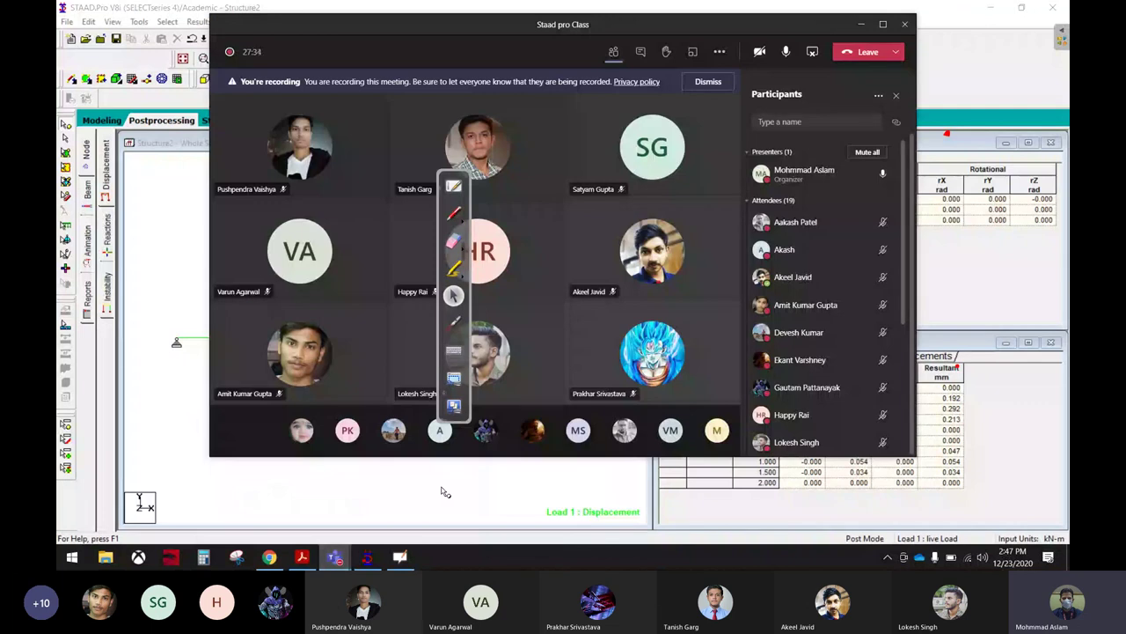
mouse_move(651, 251)
click(719, 51)
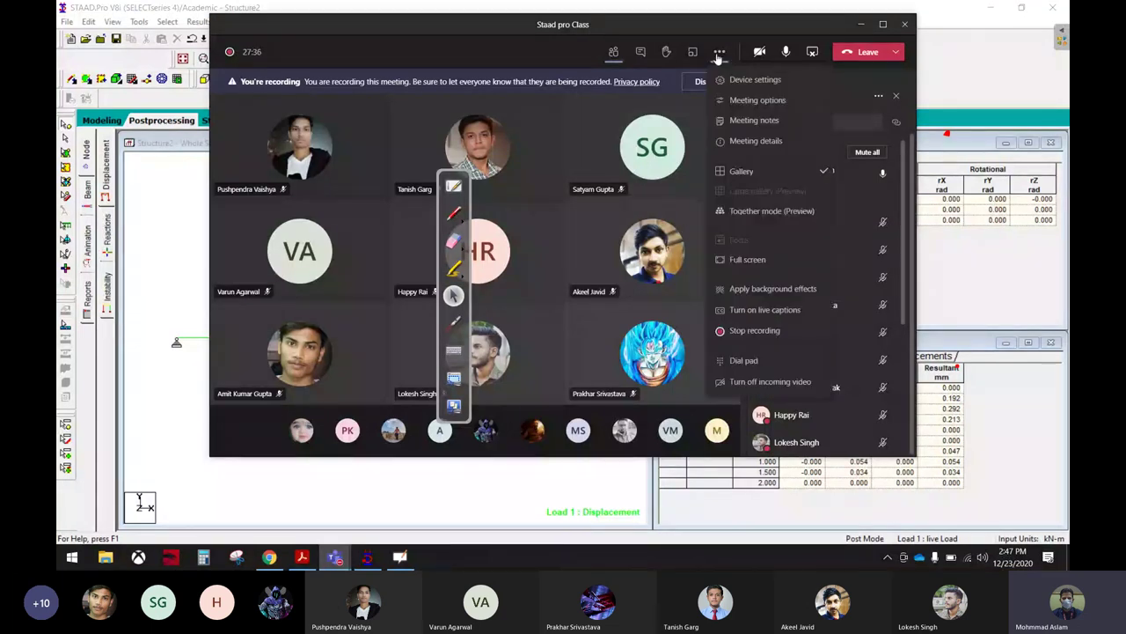